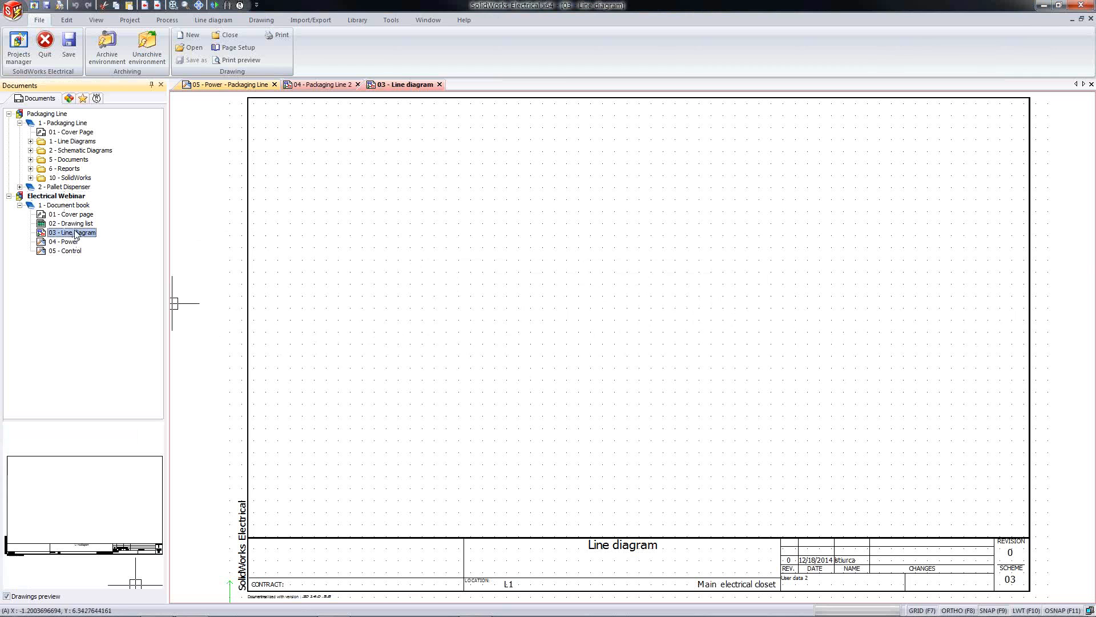
Step: Close the two Packaging Line drawings and open the symbol selector for the 03 - Line diagram drawing
click(273, 85)
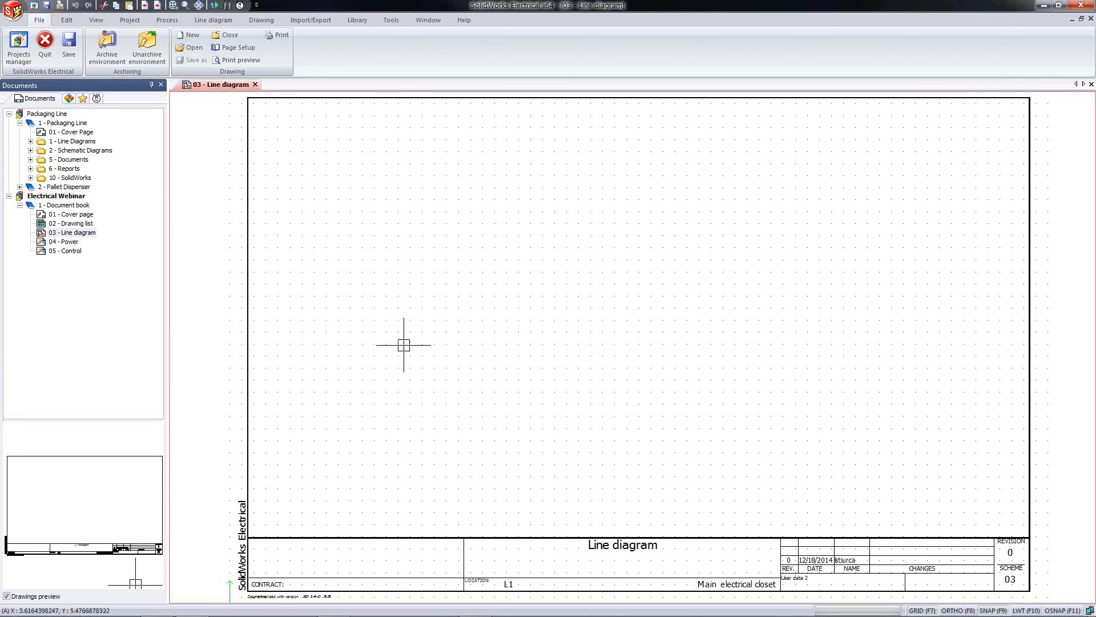
click(215, 22)
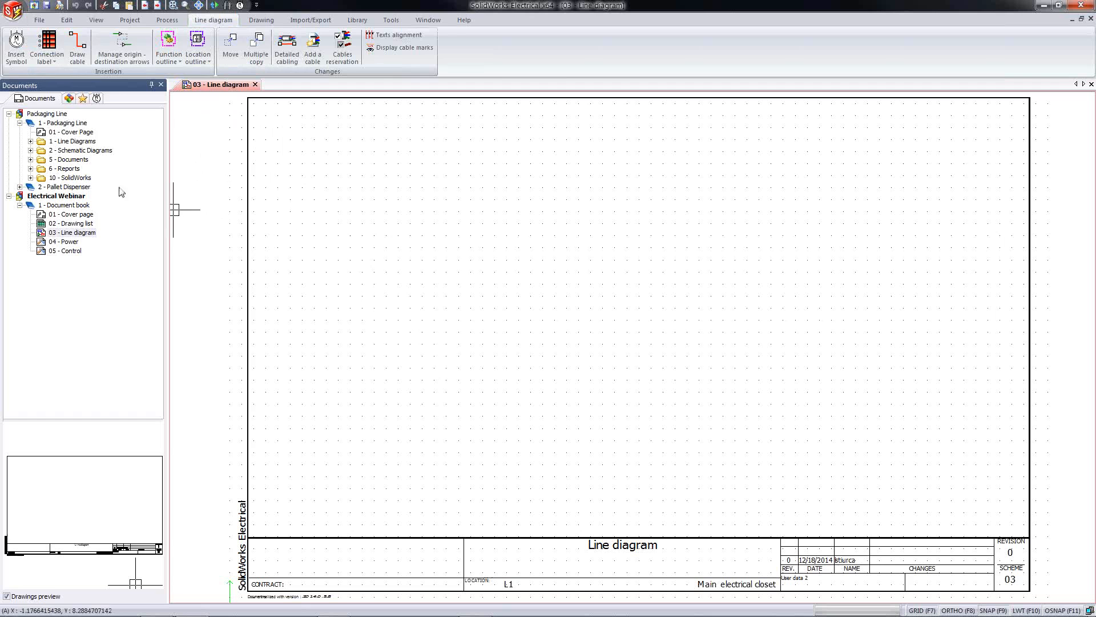
click(9, 50)
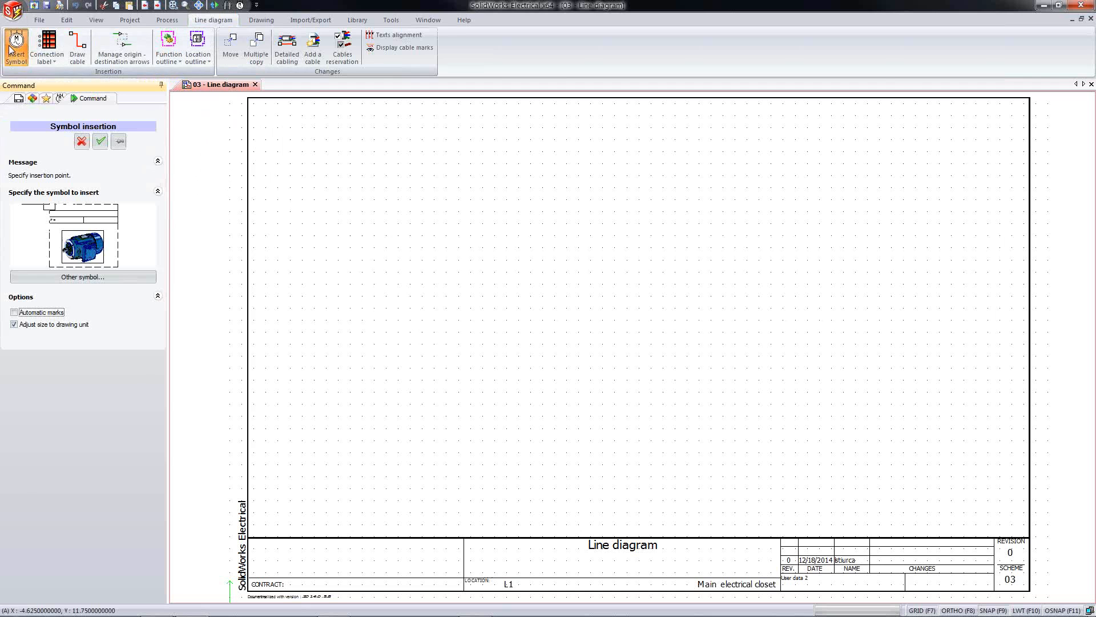
click(59, 278)
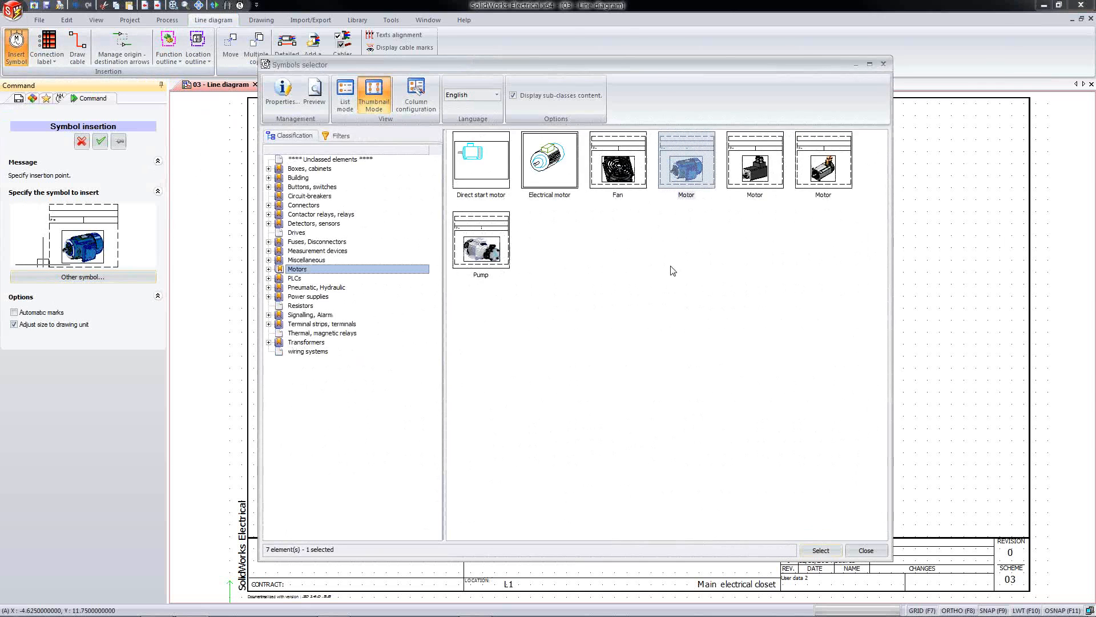
drag(654, 71, 654, 64)
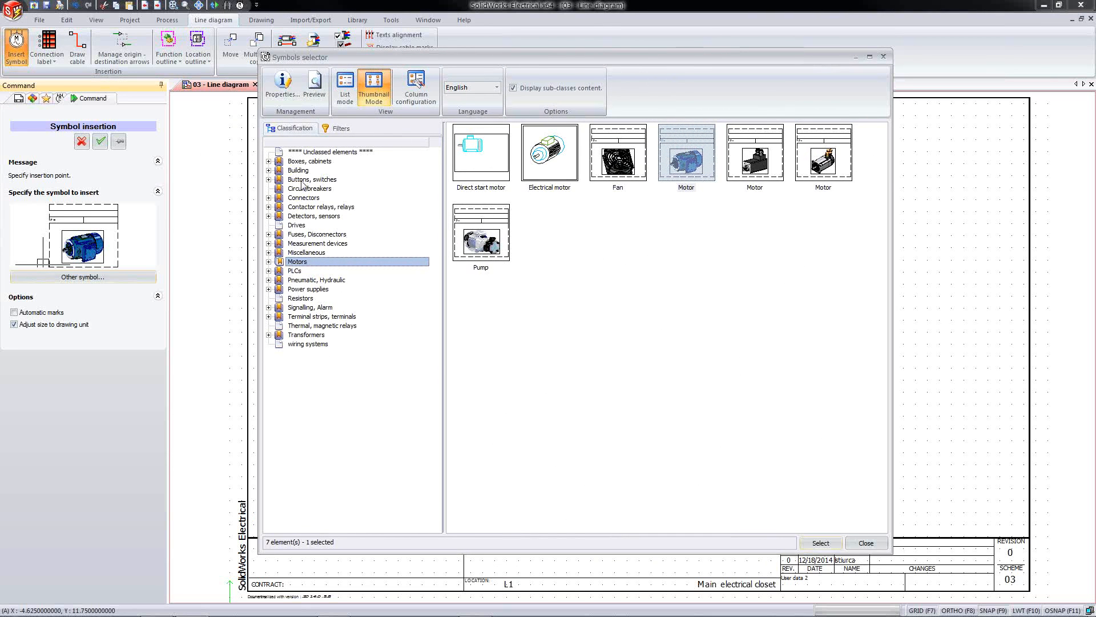
Step: Browse the symbol classes from Boxes, cabinets down to Miscellaneous to examine the available line diagram symbols
click(300, 162)
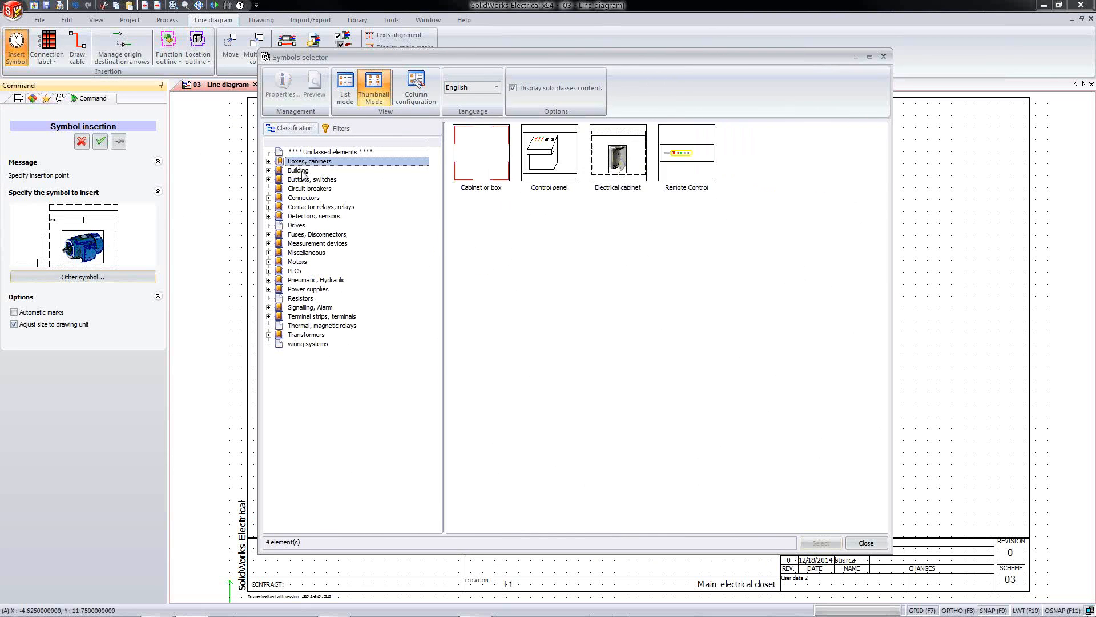
click(299, 171)
click(307, 180)
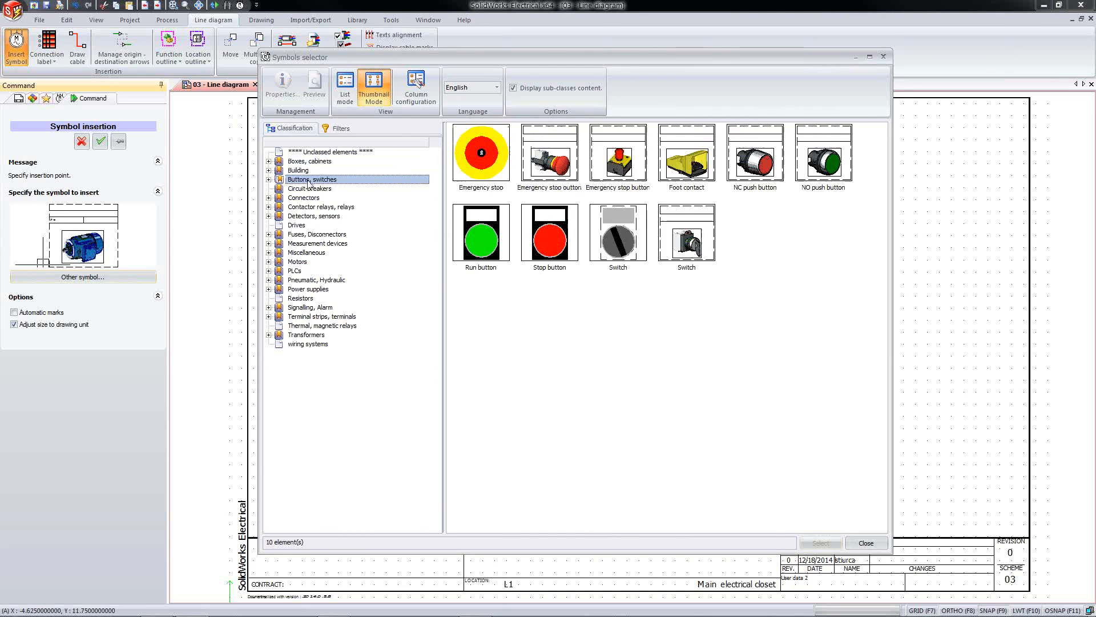
click(313, 190)
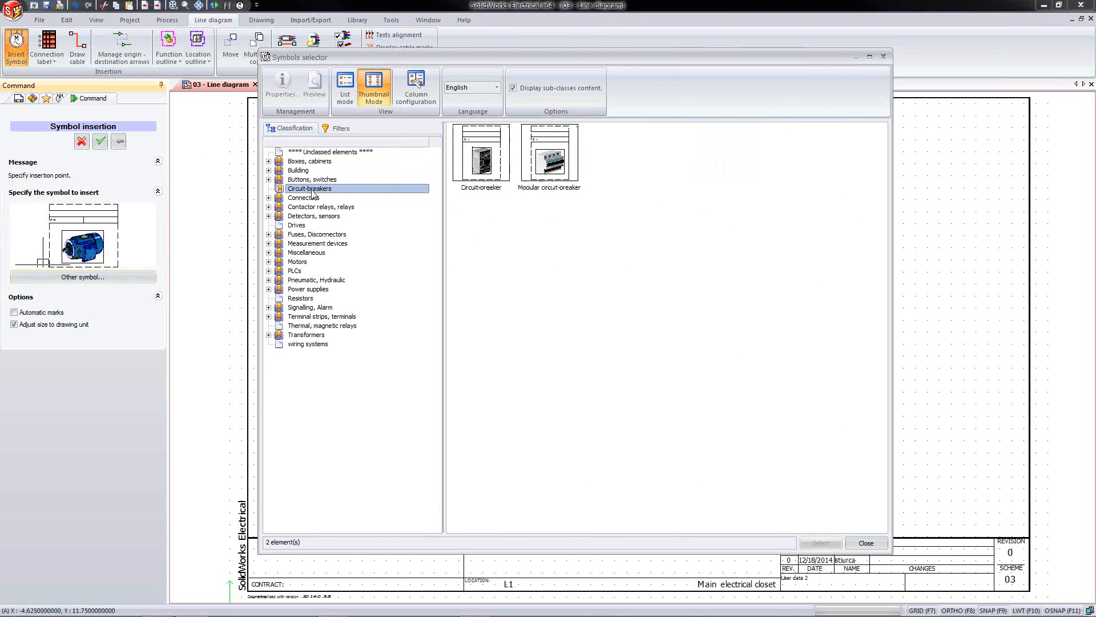
click(312, 200)
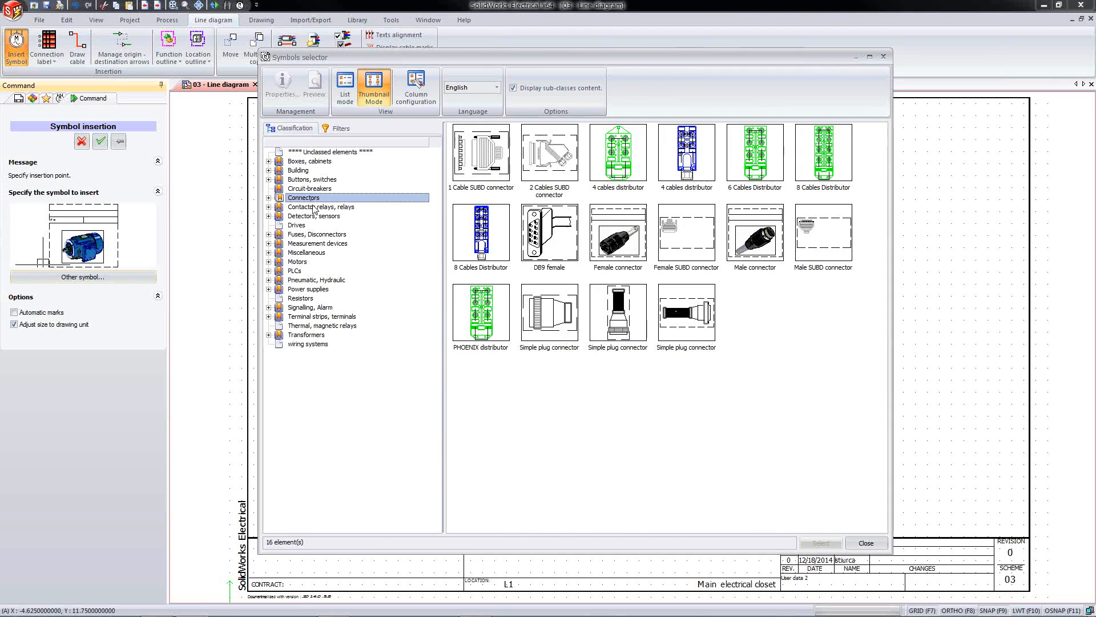
click(315, 207)
click(317, 217)
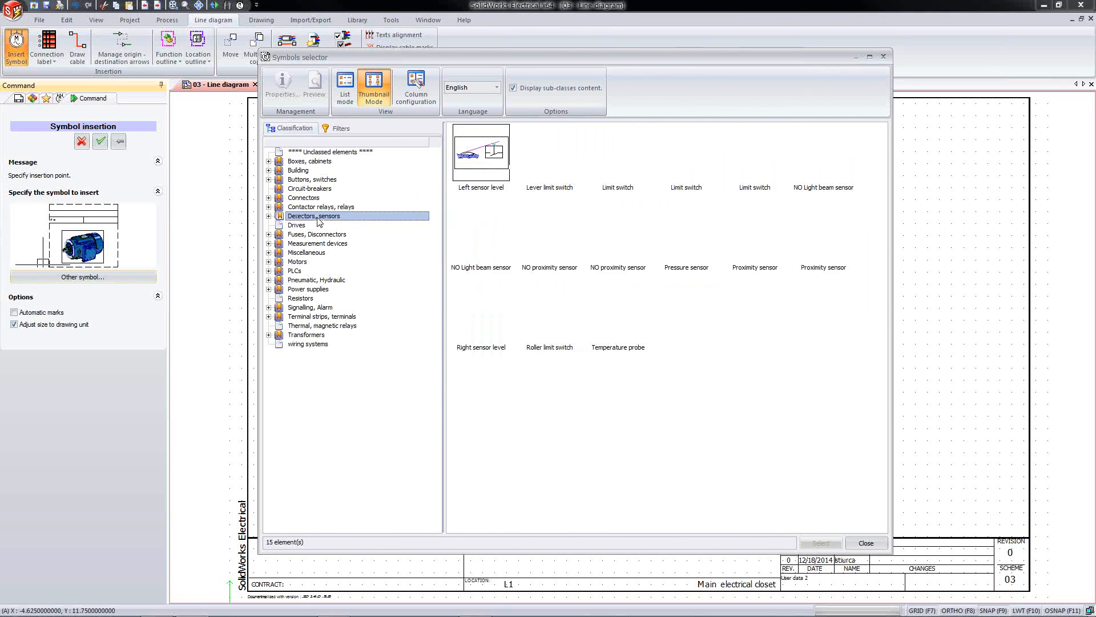
click(305, 245)
click(306, 253)
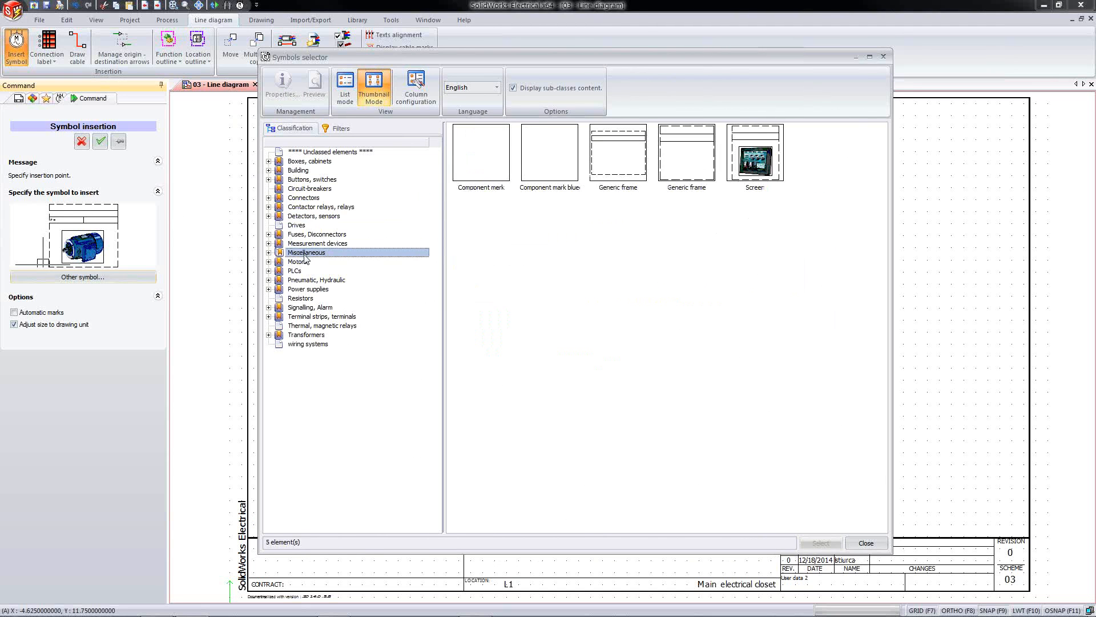
Step: Insert the pictured Terminal strip symbol in the upper middle of the line diagram with default properties and check it among the project's components
click(308, 317)
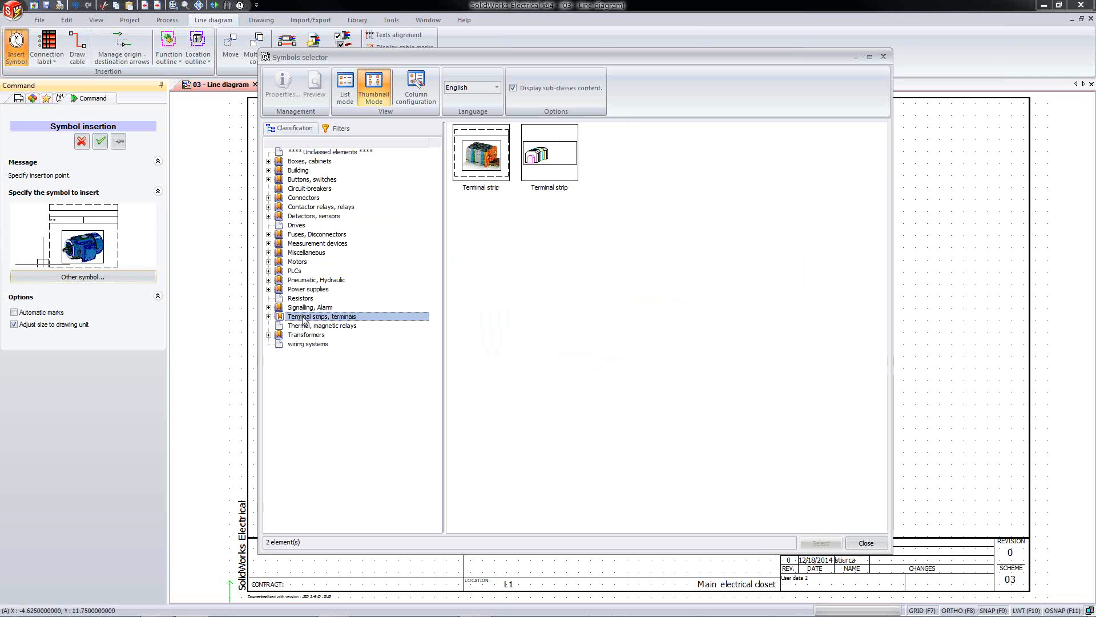
click(481, 156)
click(820, 543)
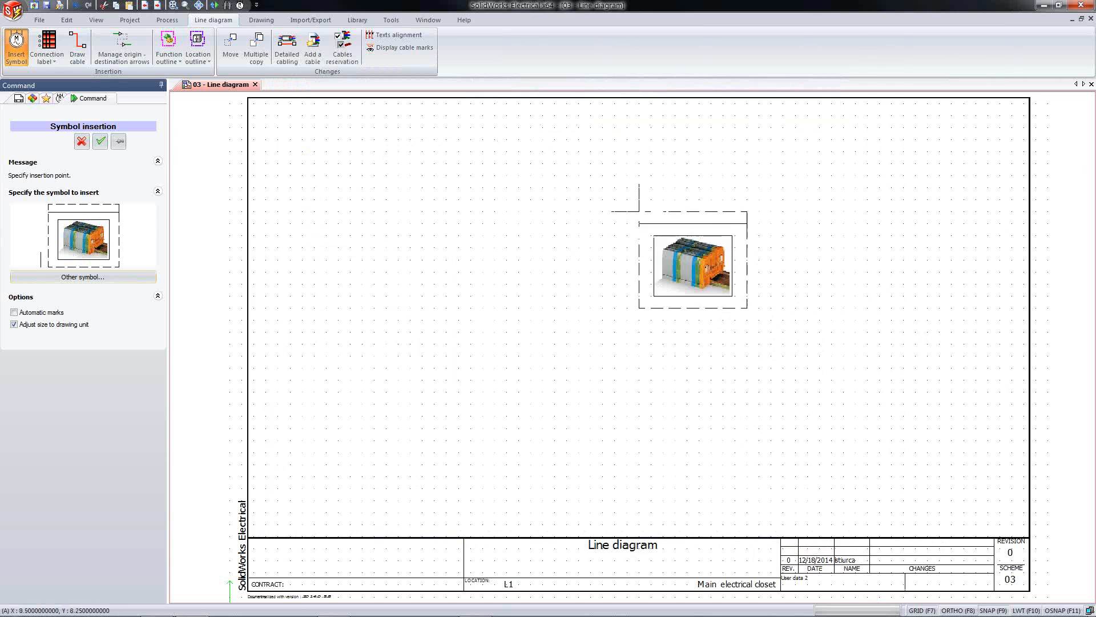
click(567, 166)
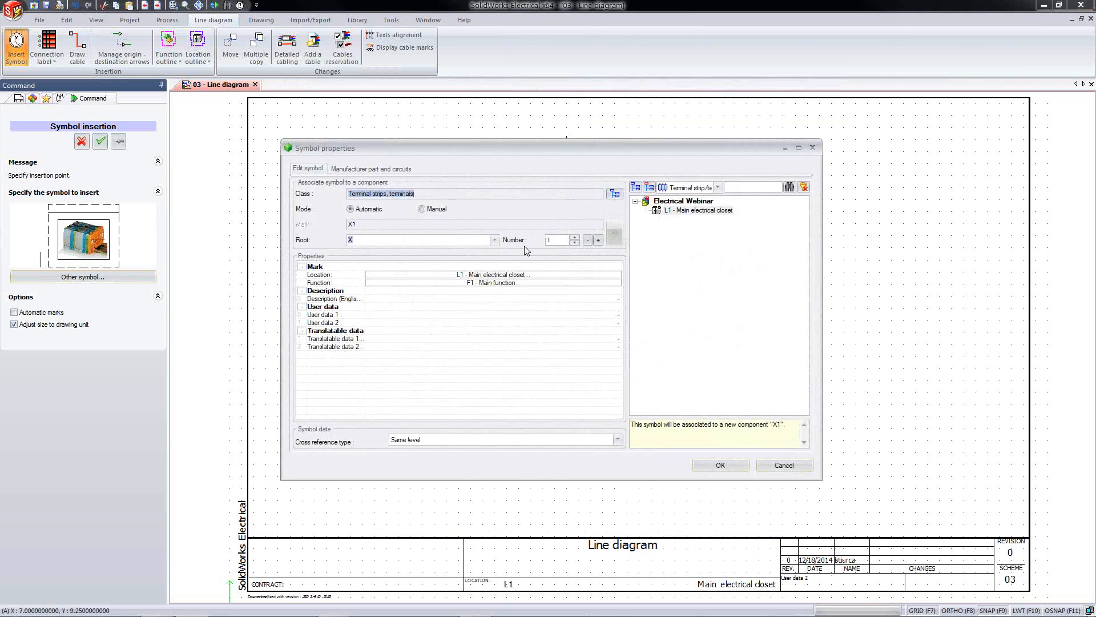
click(372, 224)
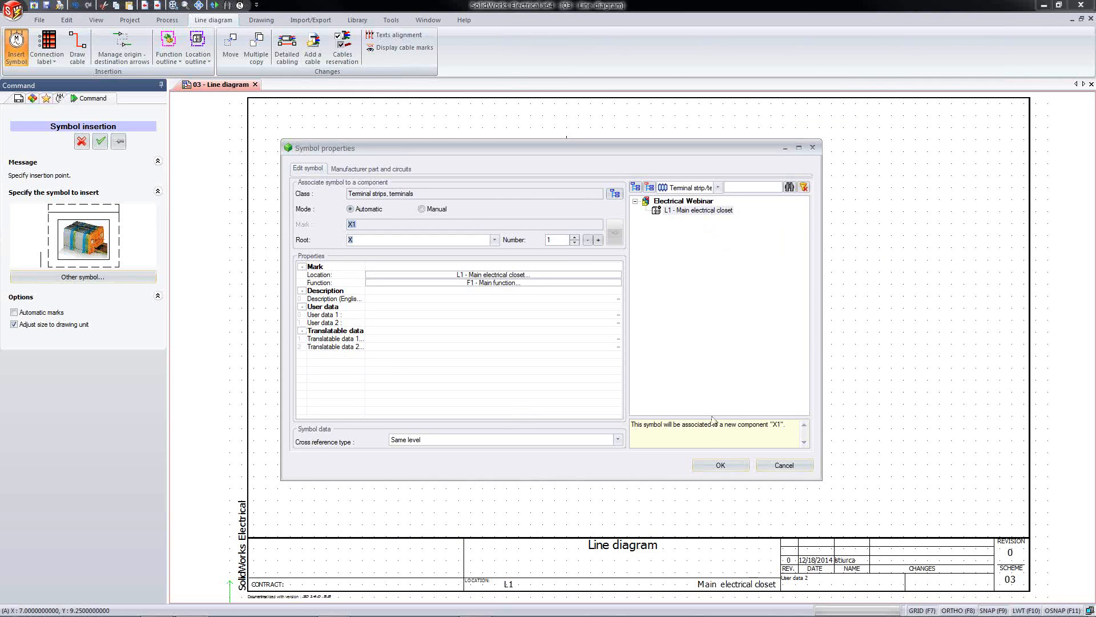
click(713, 466)
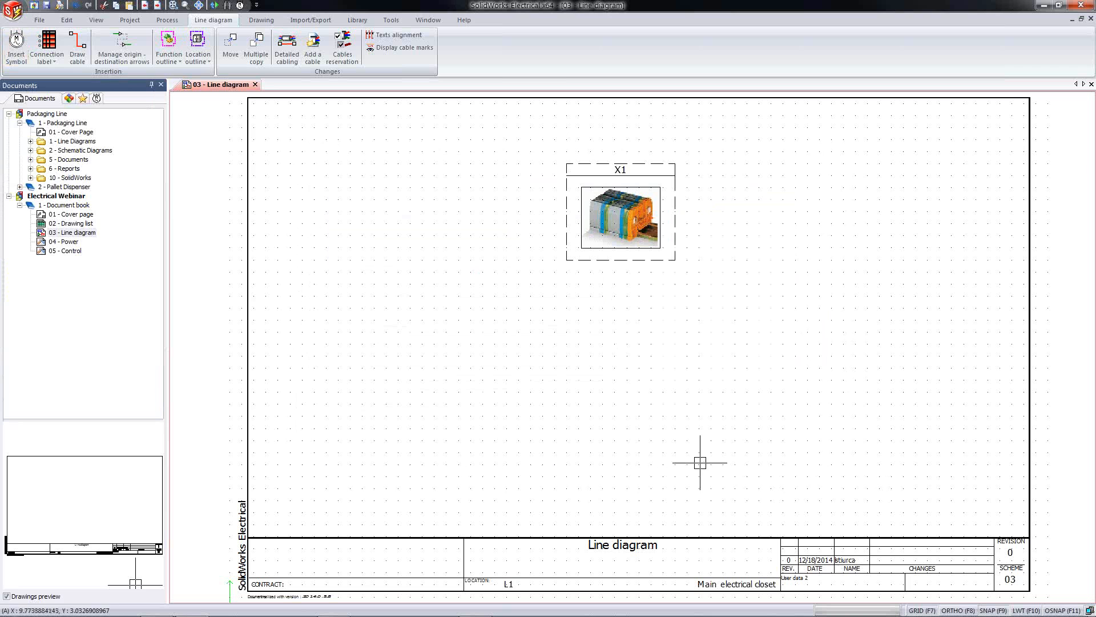
click(68, 98)
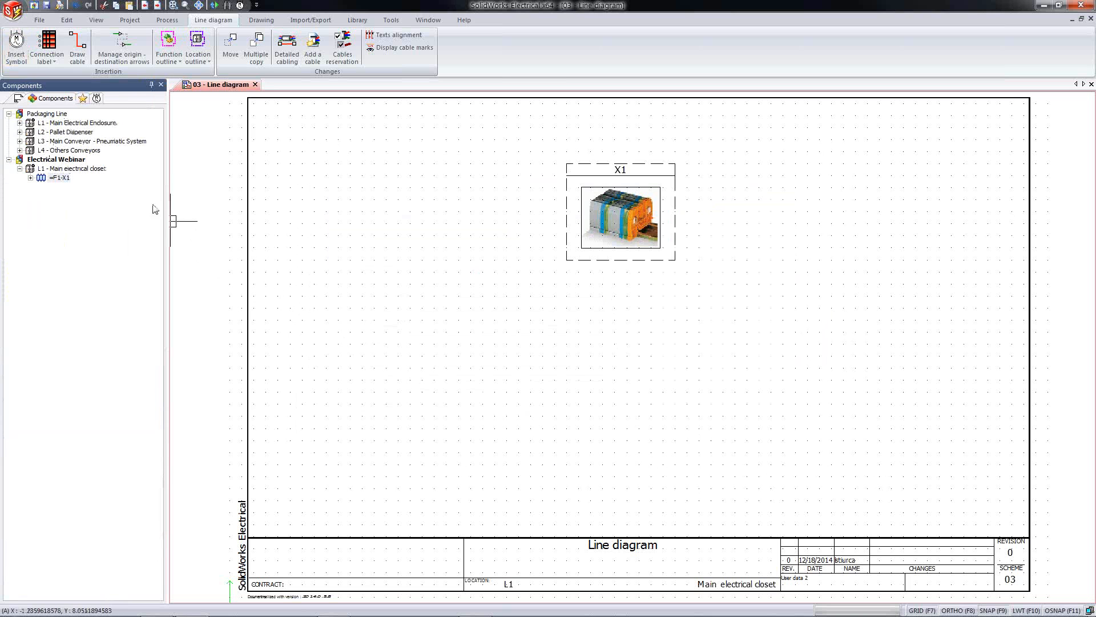
click(18, 97)
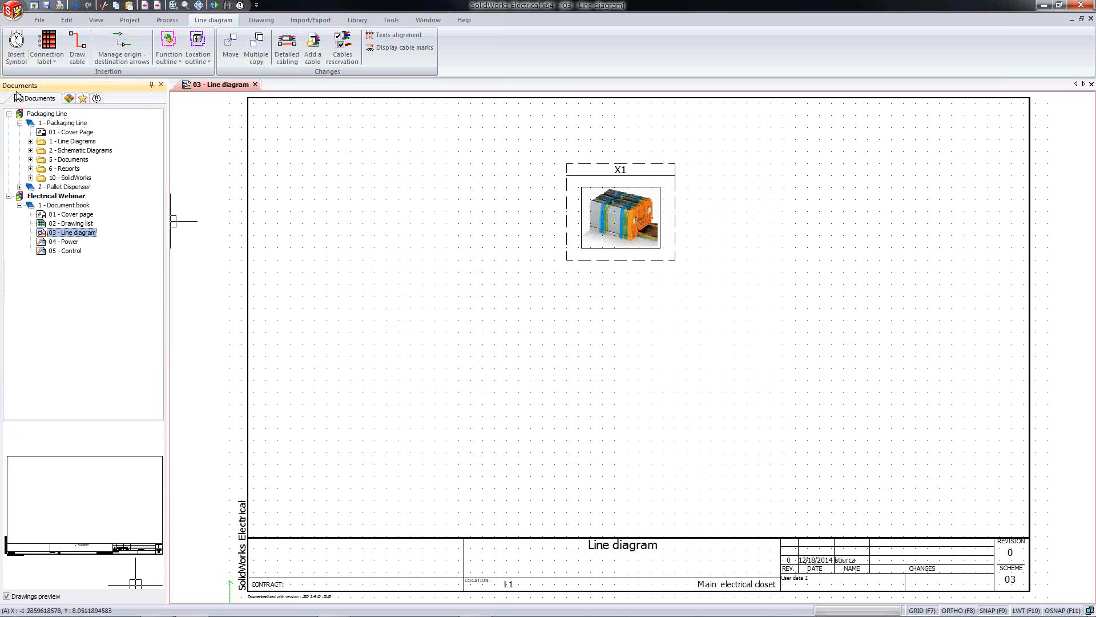
Step: Place the blue Motor symbol from the Motors class in the lower left area of the line diagram
click(16, 56)
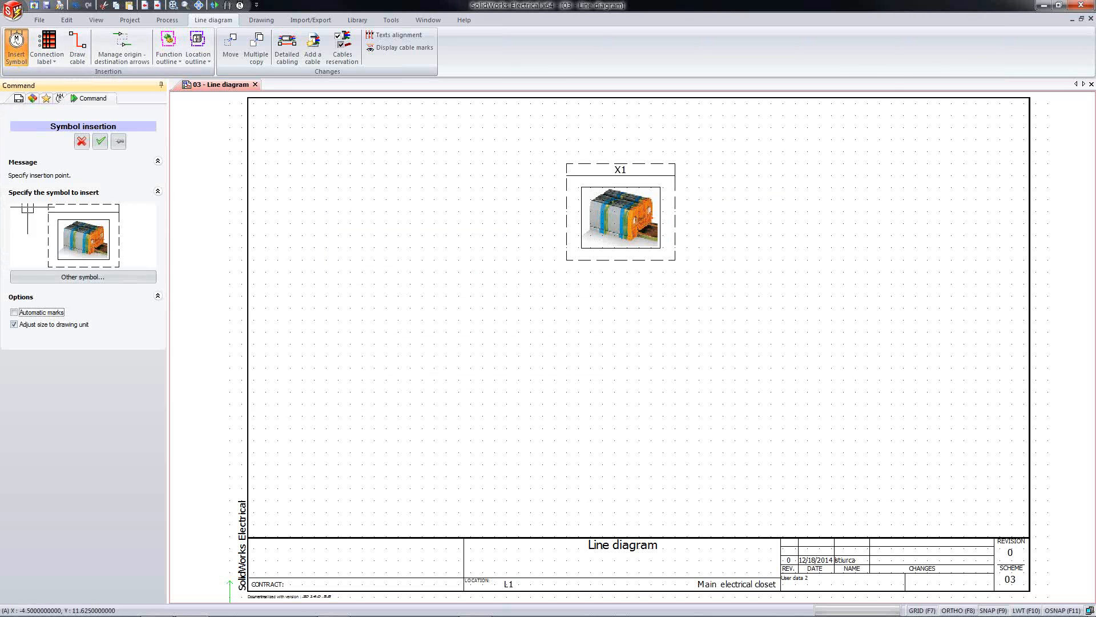
click(139, 277)
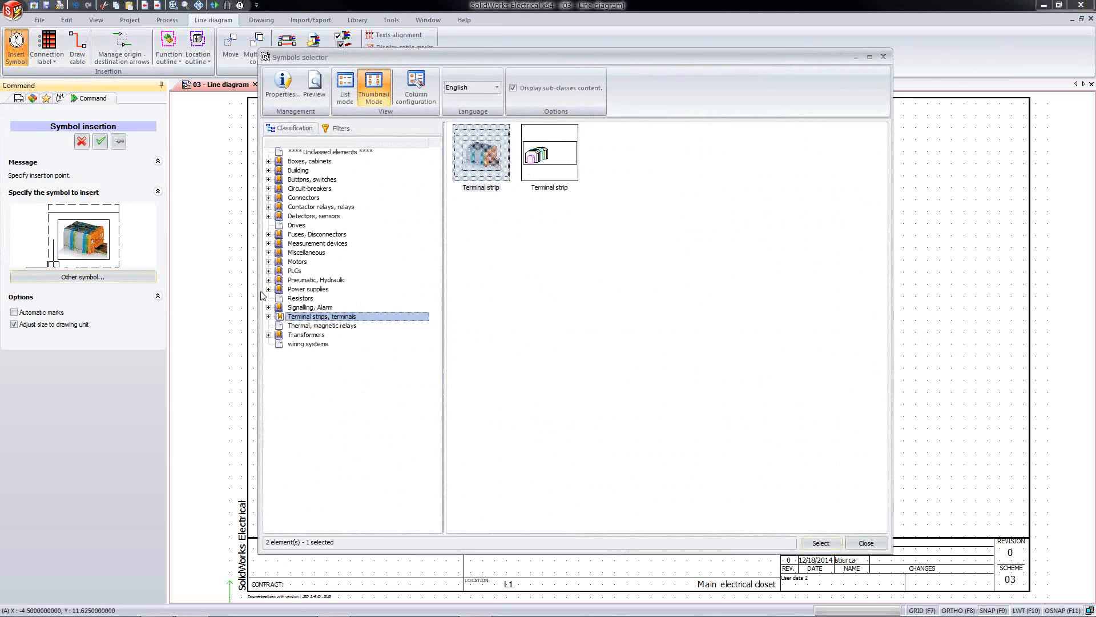
click(296, 263)
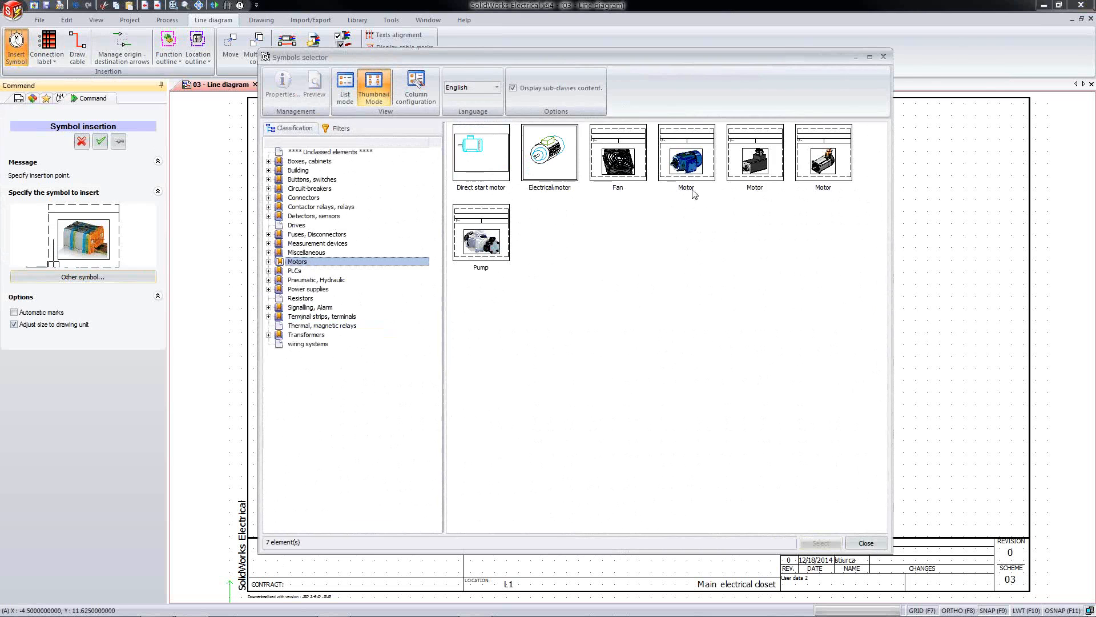
click(685, 166)
click(818, 541)
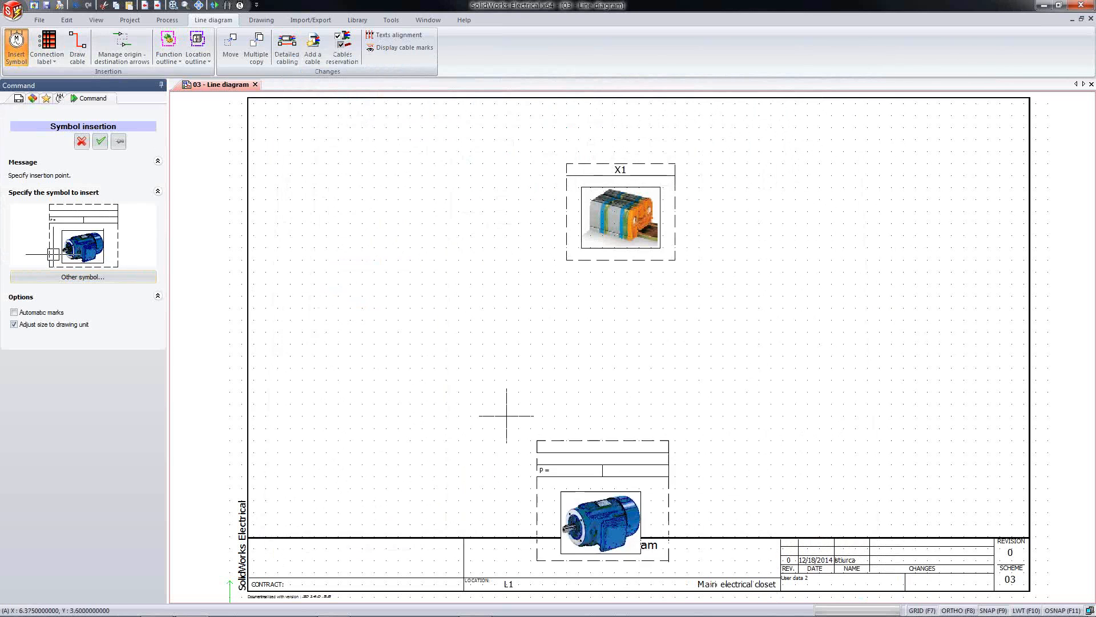
click(308, 349)
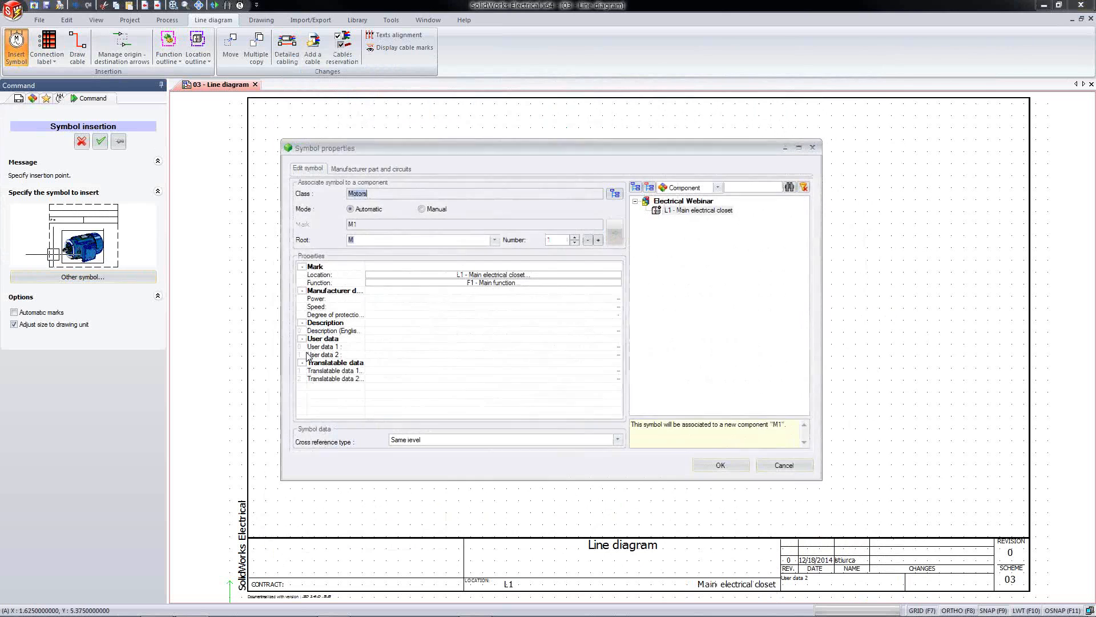
drag(375, 224, 337, 228)
Step: Assign the Leroy Somer base part LS112M-4P(4) to the new motor and finish inserting its symbol
click(353, 169)
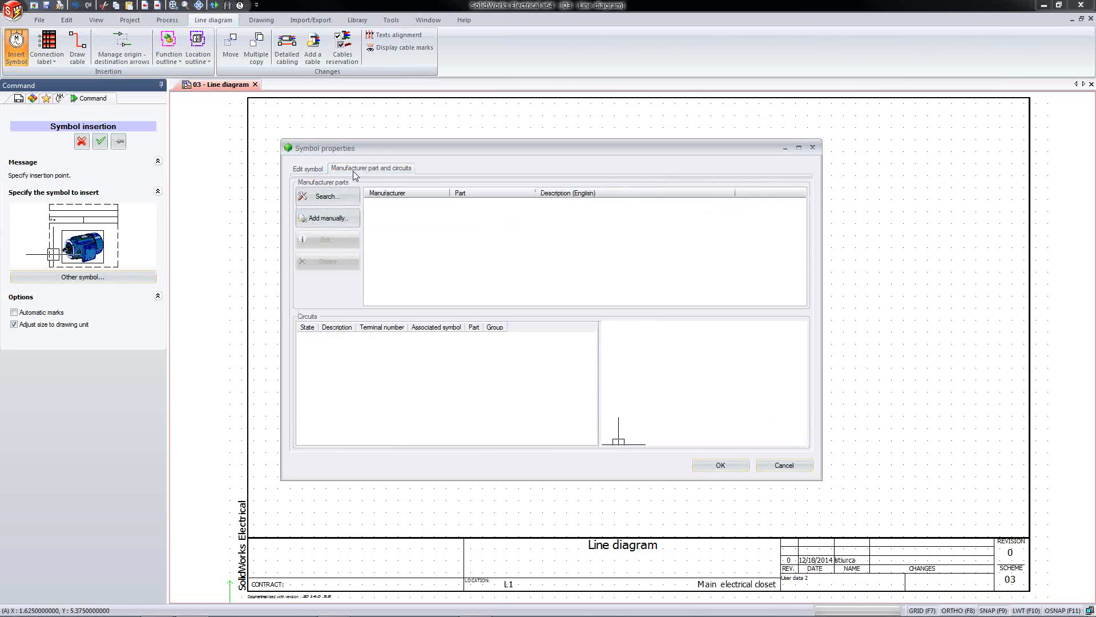
click(351, 201)
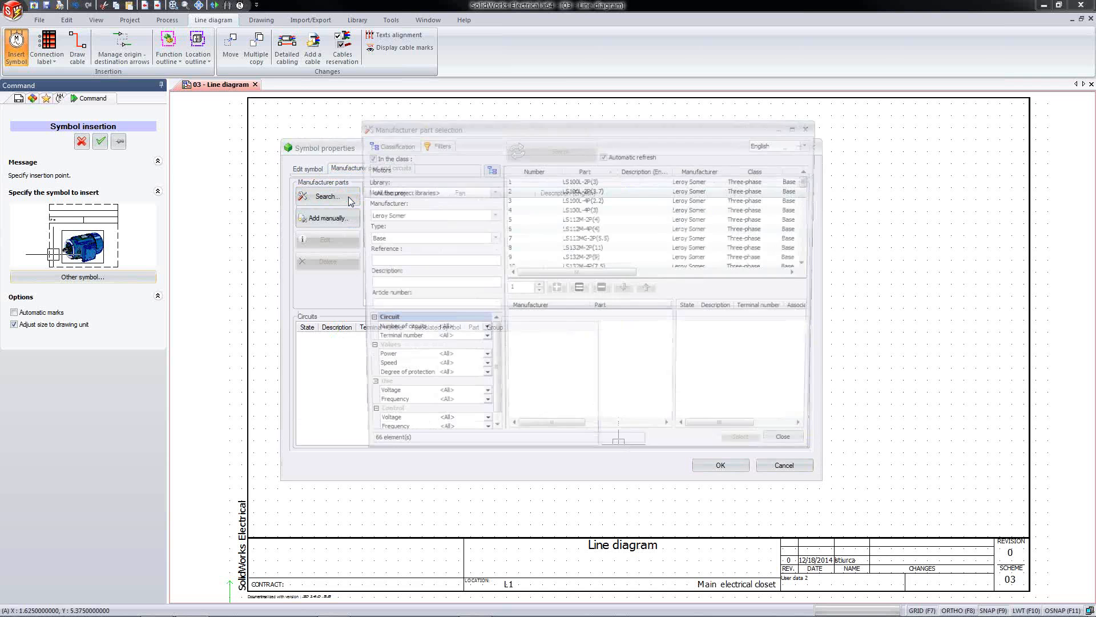
drag(586, 126, 577, 103)
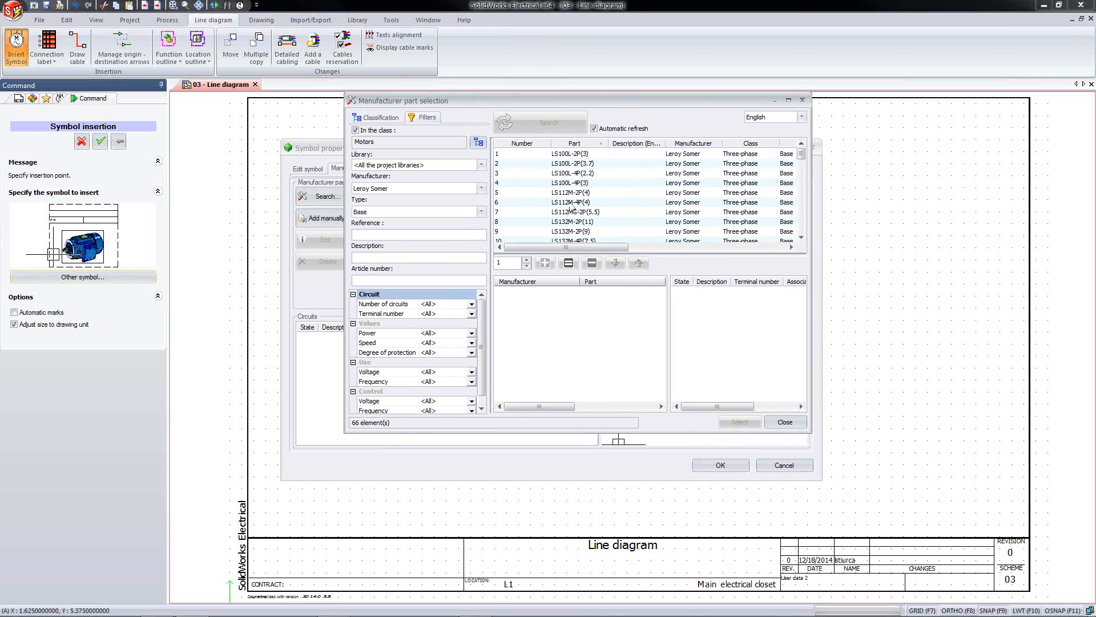
click(377, 120)
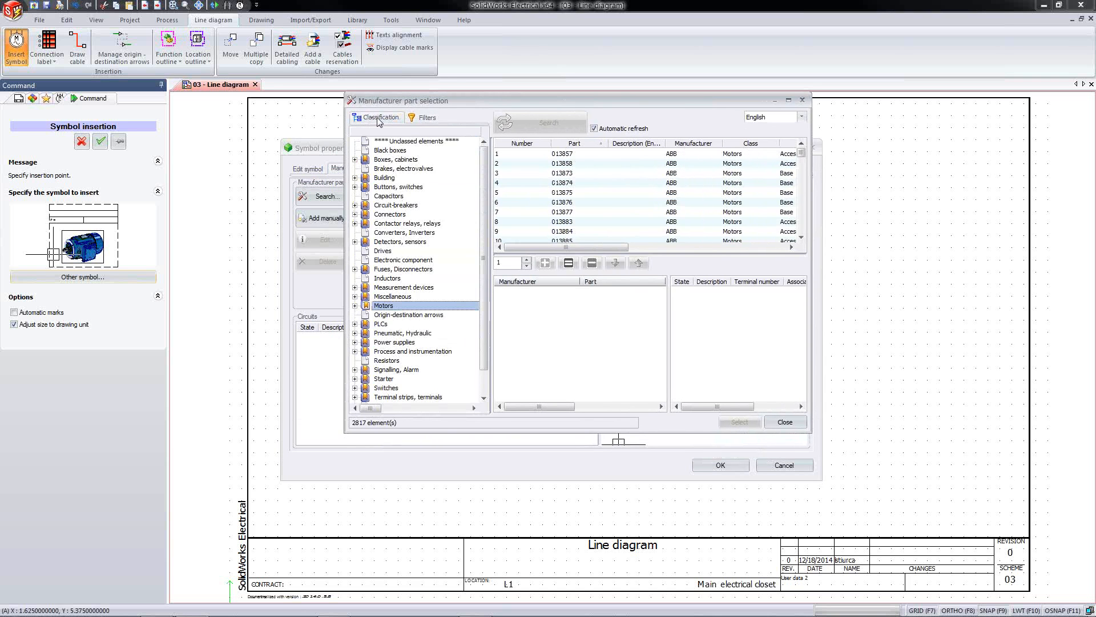
click(425, 120)
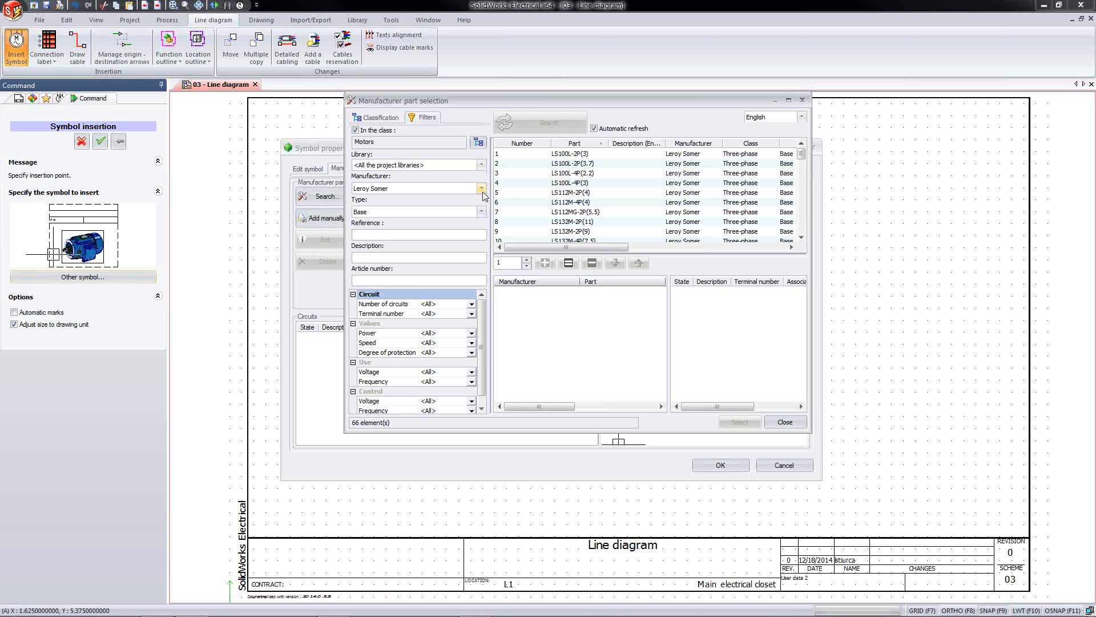
click(458, 234)
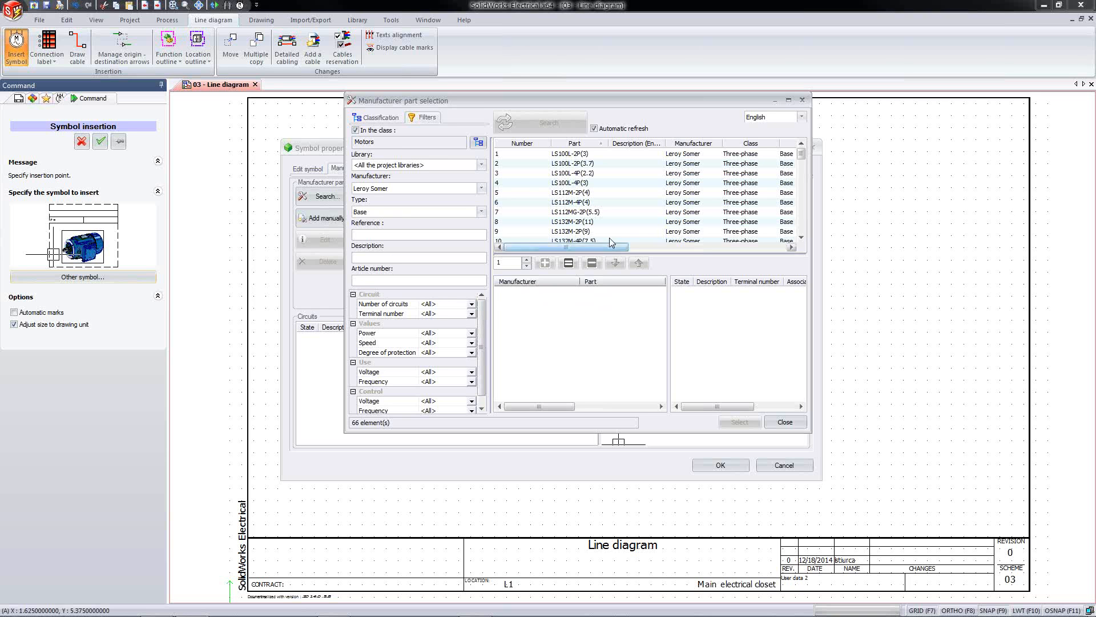
click(588, 203)
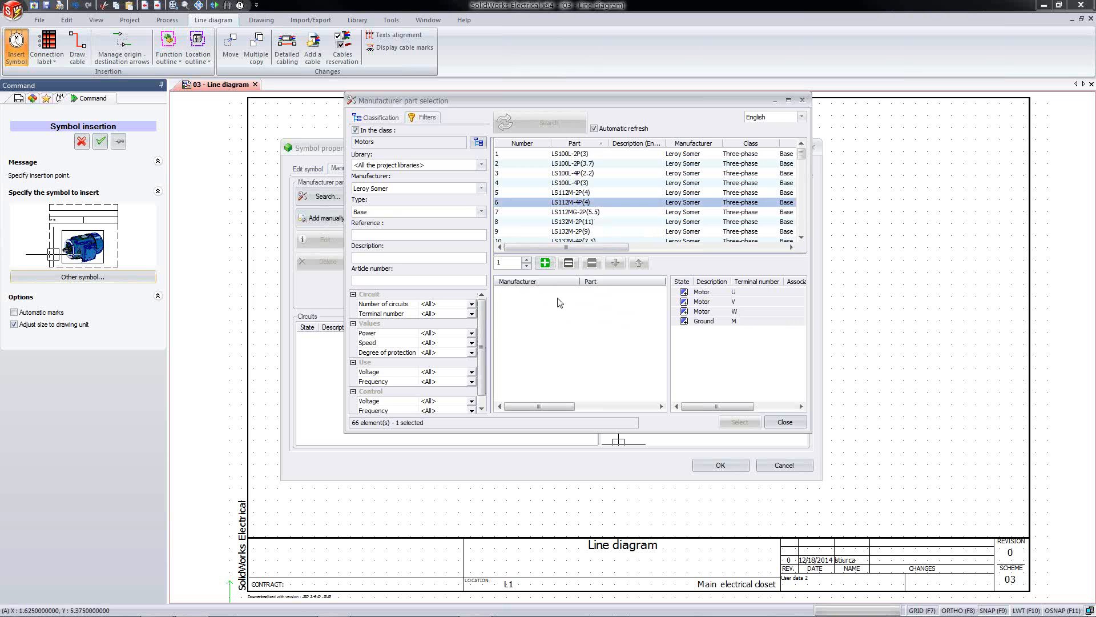
click(545, 263)
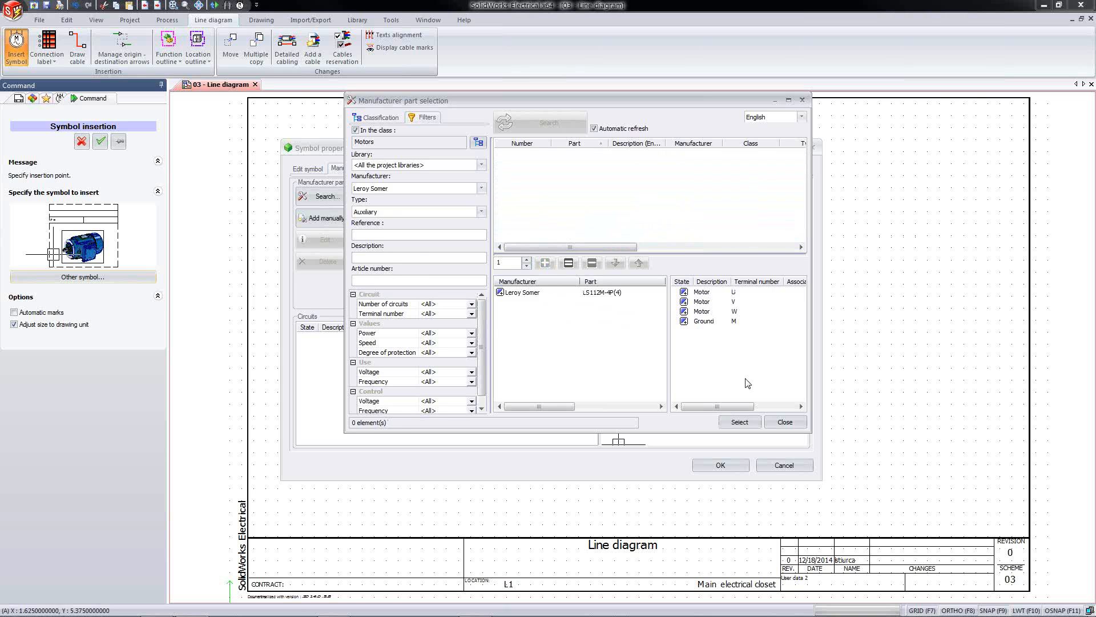
click(740, 421)
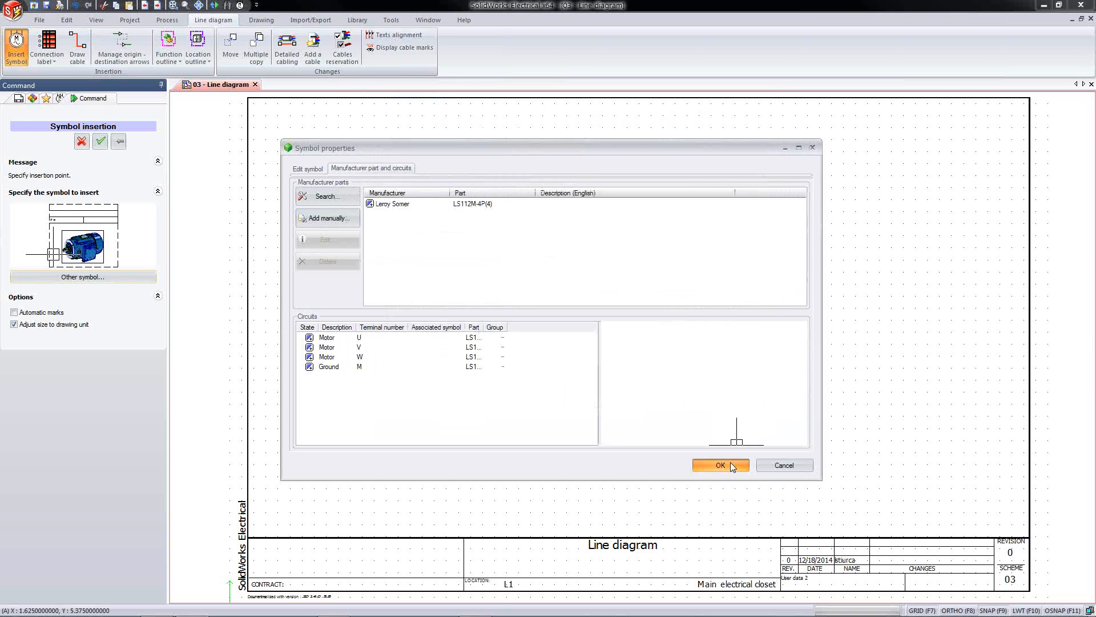
click(732, 465)
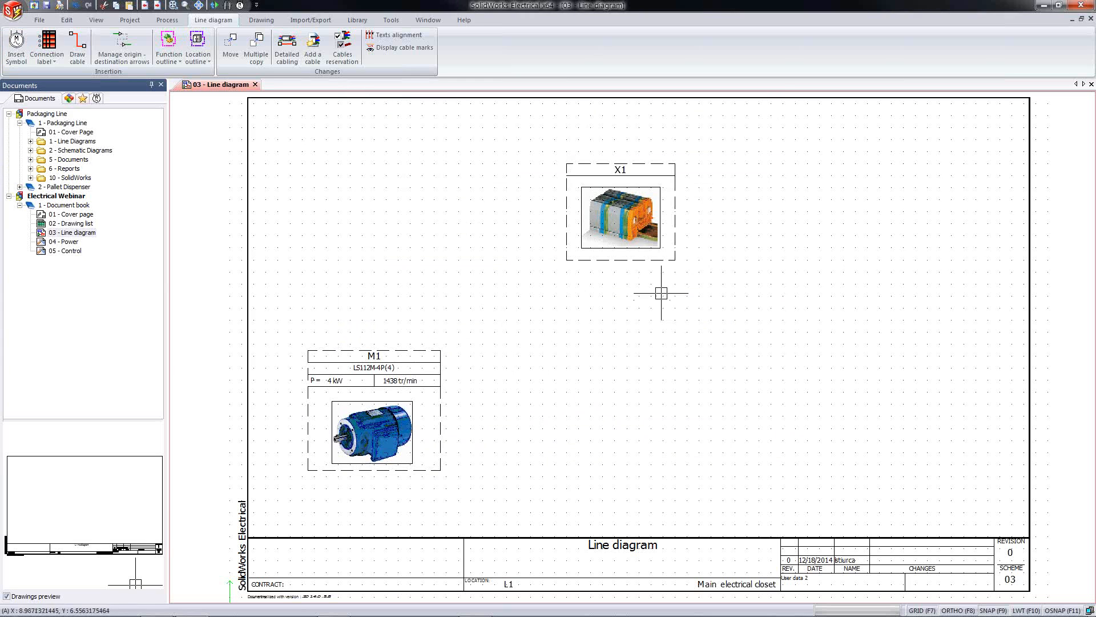
click(435, 354)
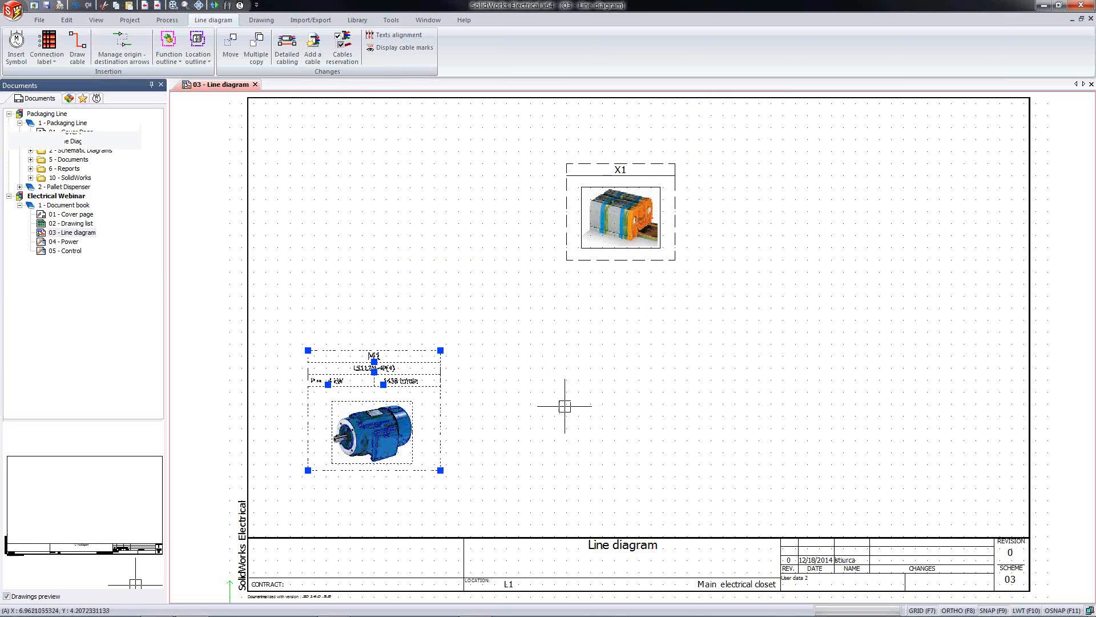
key(Escape)
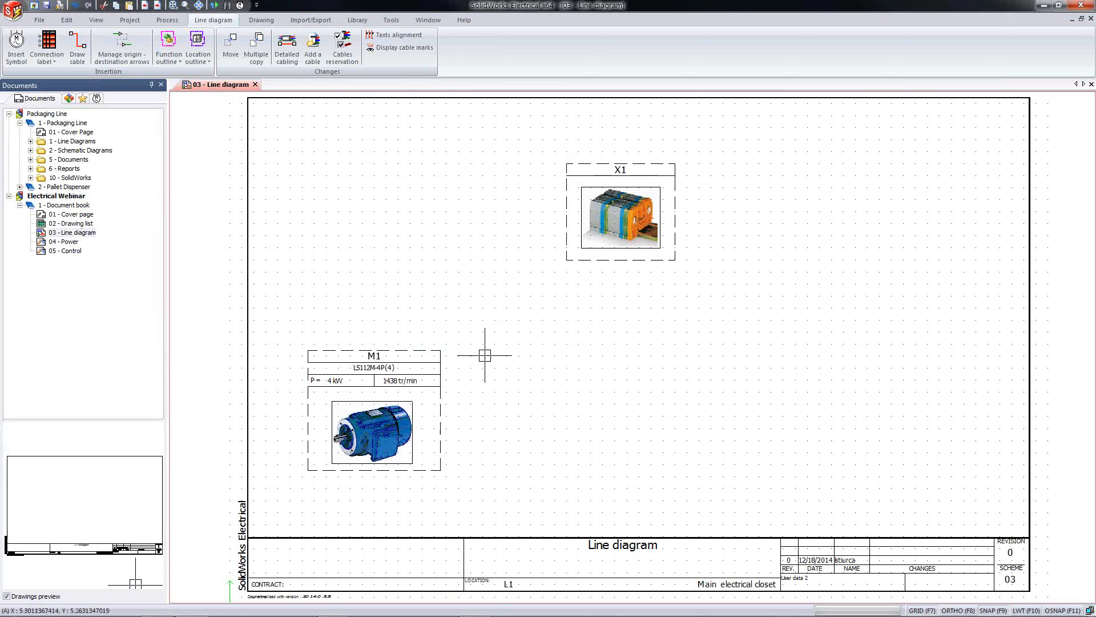
Step: Paste three copies of motor M1 in a row to its right, aligned with it across the lower part of the diagram
key(ctrl+v)
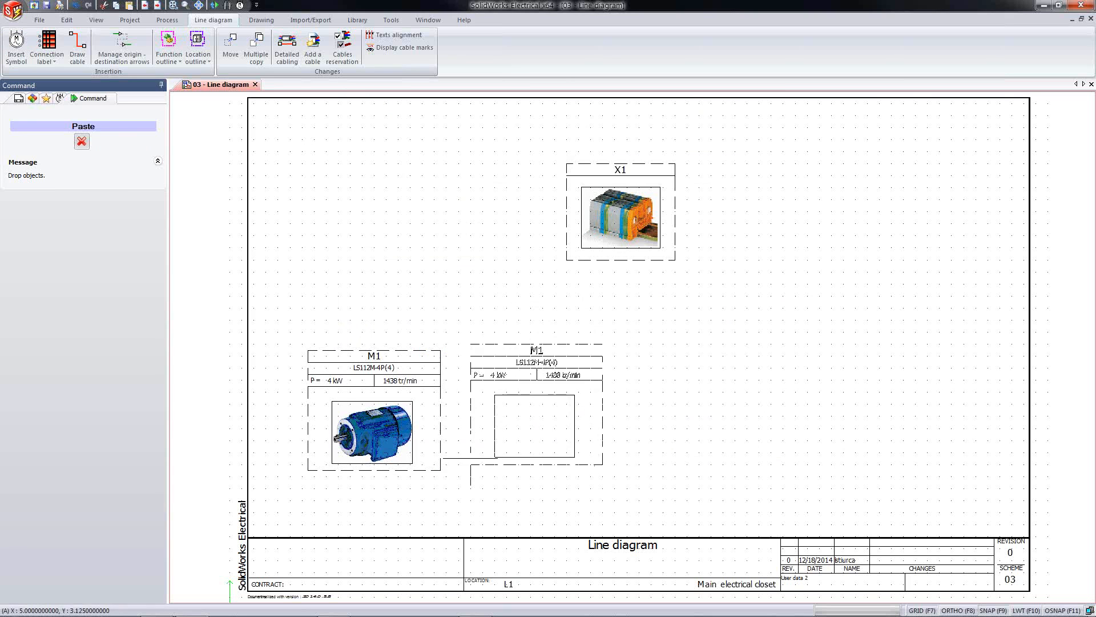
click(470, 470)
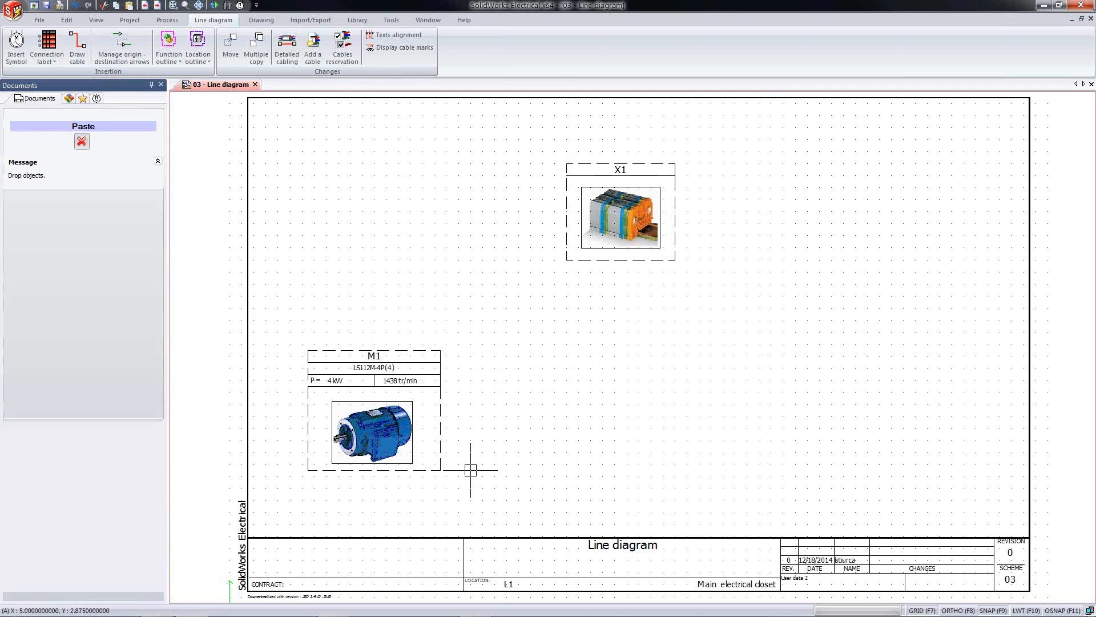
key(ctrl+v)
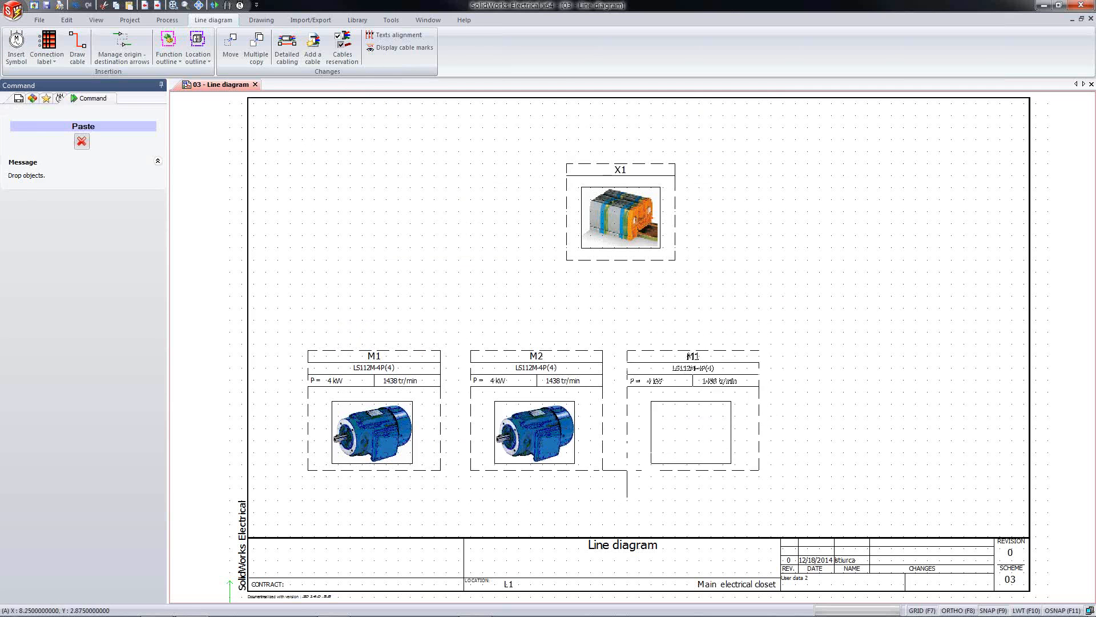
click(626, 470)
key(ctrl+v)
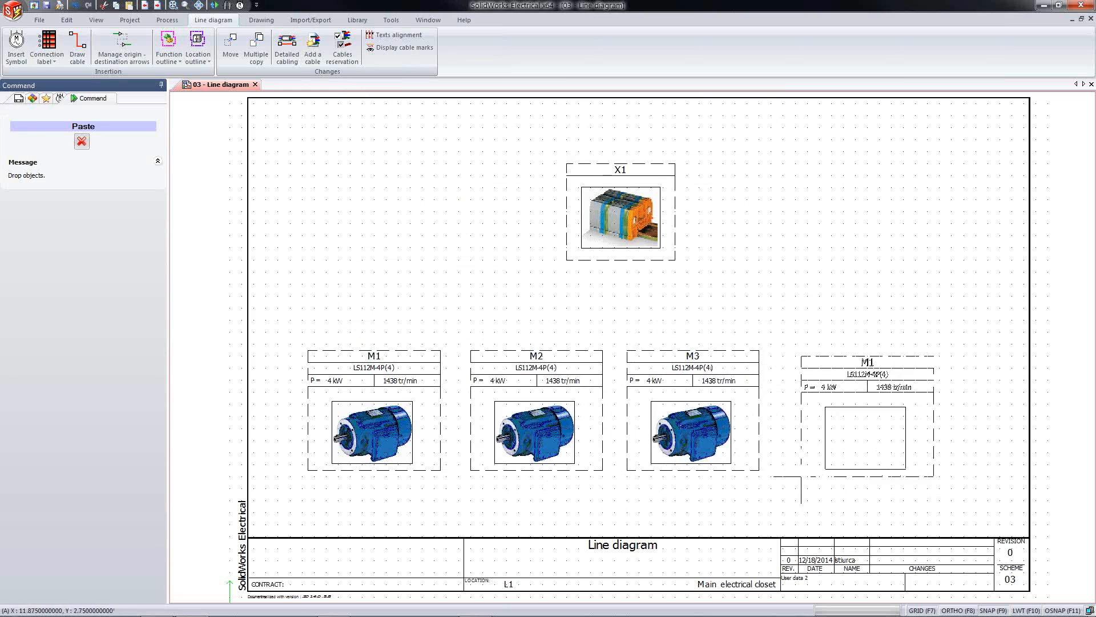
click(794, 470)
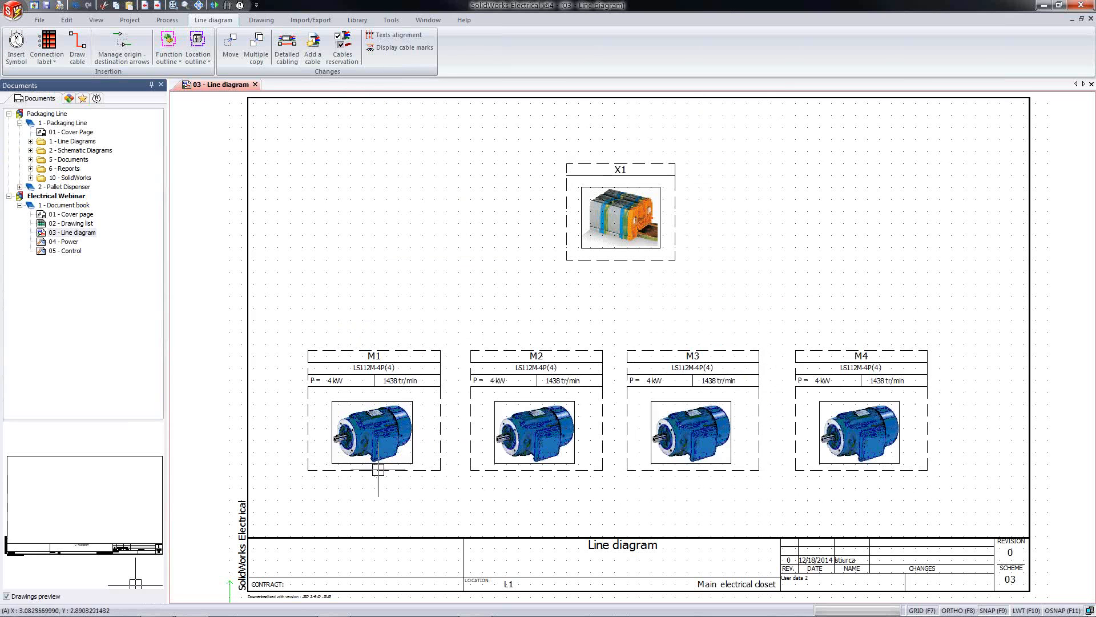
Step: Check the four motors and the terminal strip among the Electrical Webinar project's components
scroll(509, 402, up, 2)
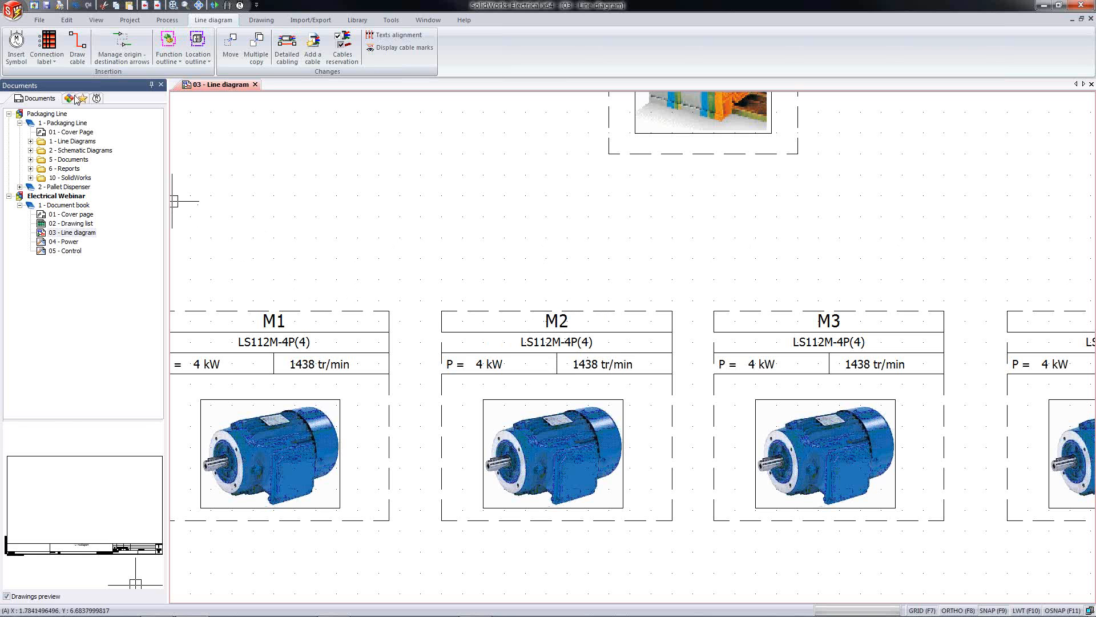
click(68, 98)
click(59, 187)
shift+click(60, 214)
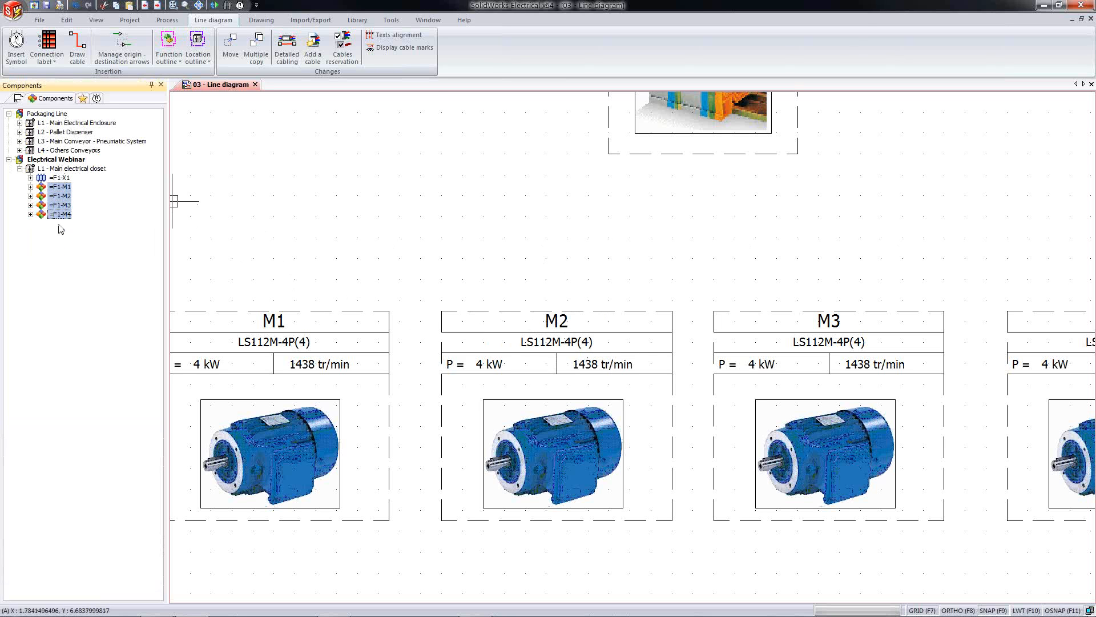
click(62, 179)
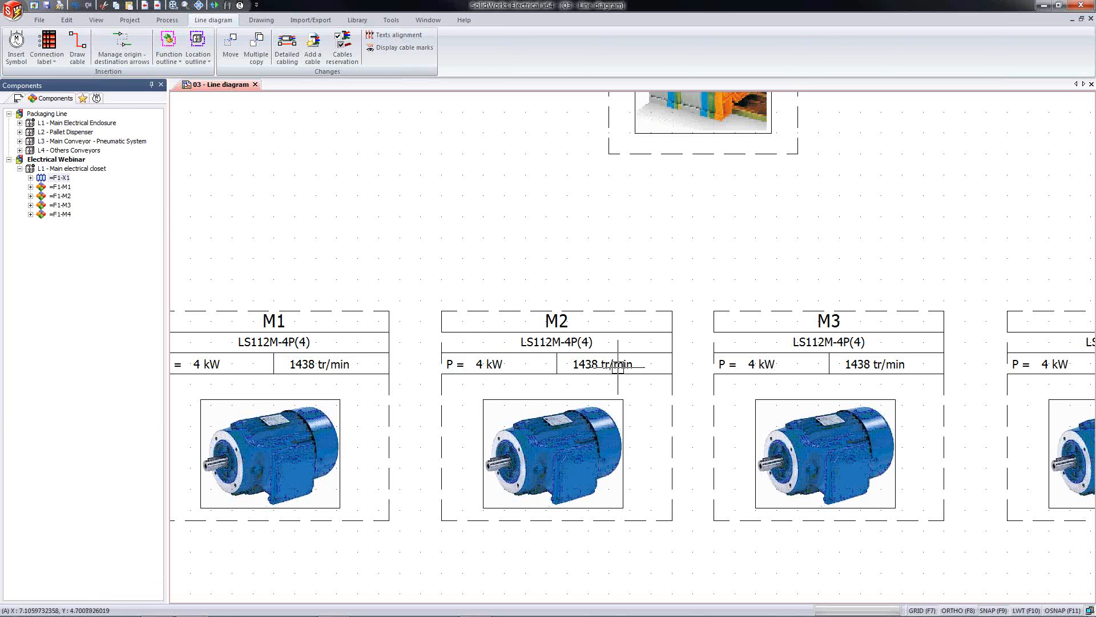
middle_click(603, 285)
middle_click(603, 285)
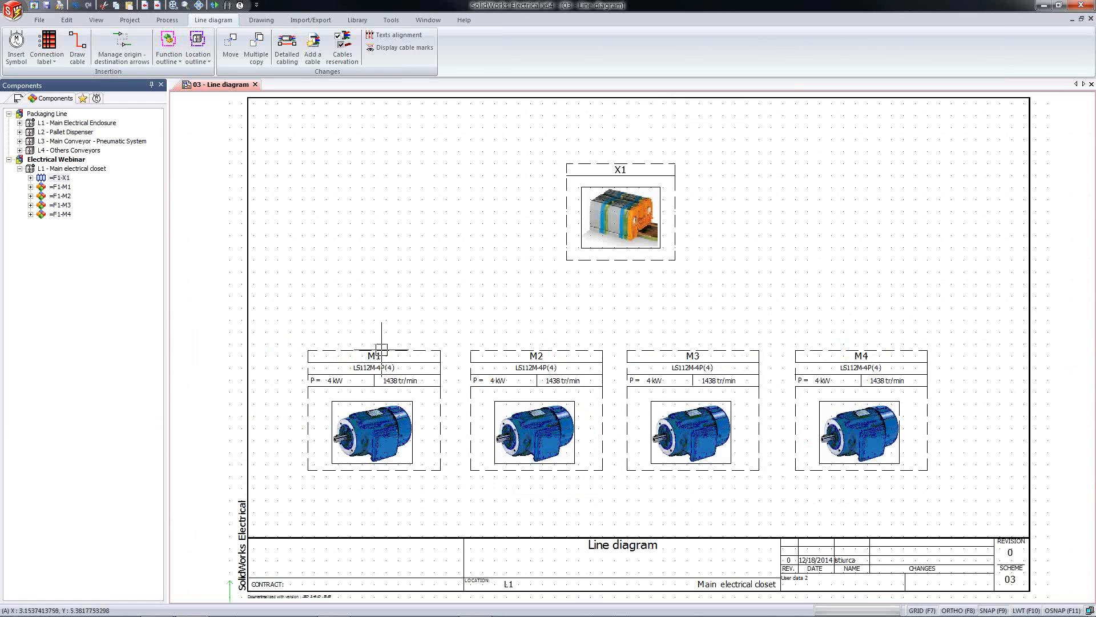
Step: Draw a red continuous cable from the left side of terminal strip X1 across and down to the top of motor M1
click(78, 47)
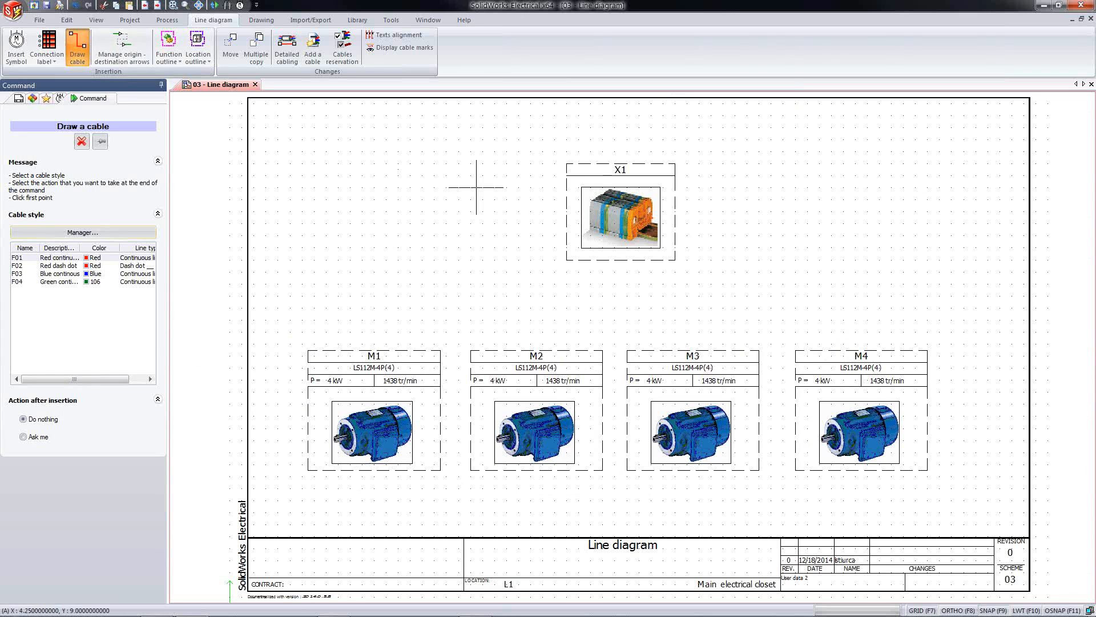
click(567, 211)
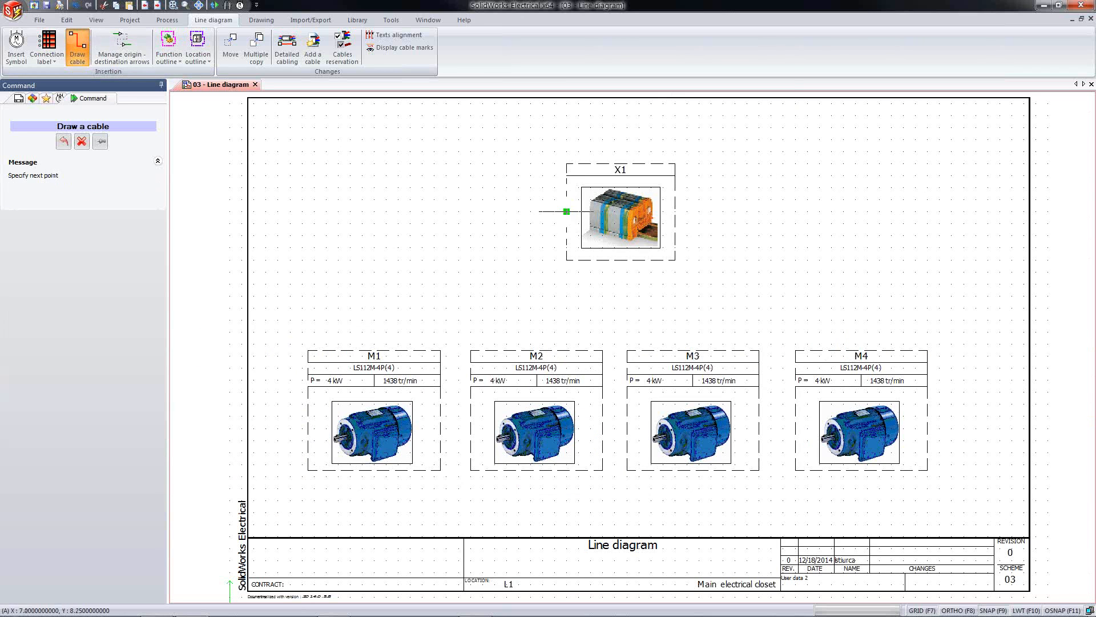
click(380, 212)
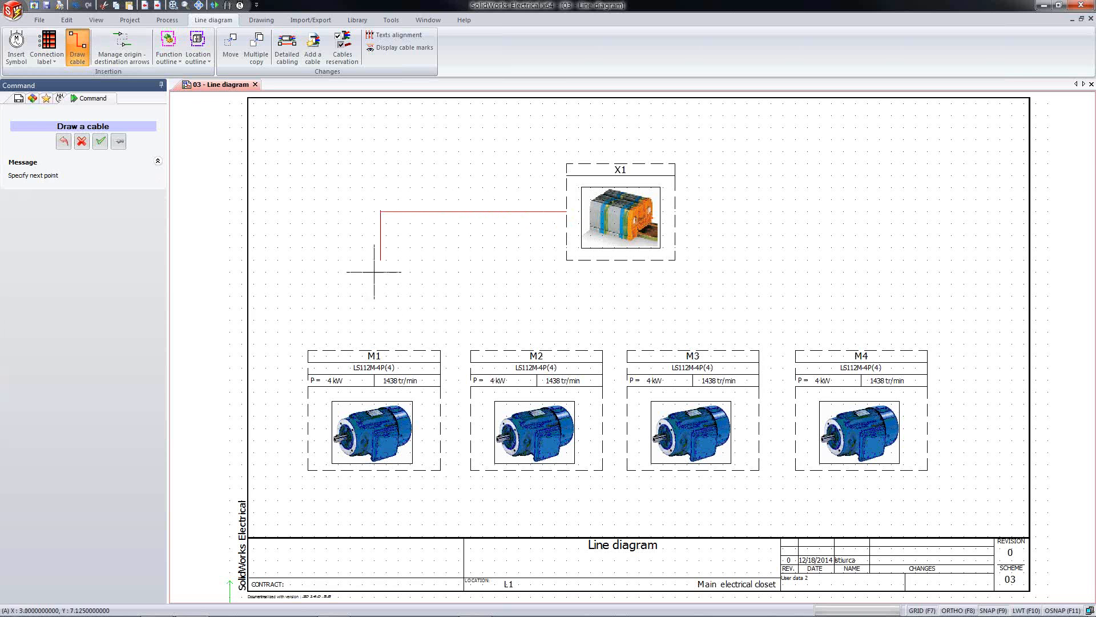
click(380, 350)
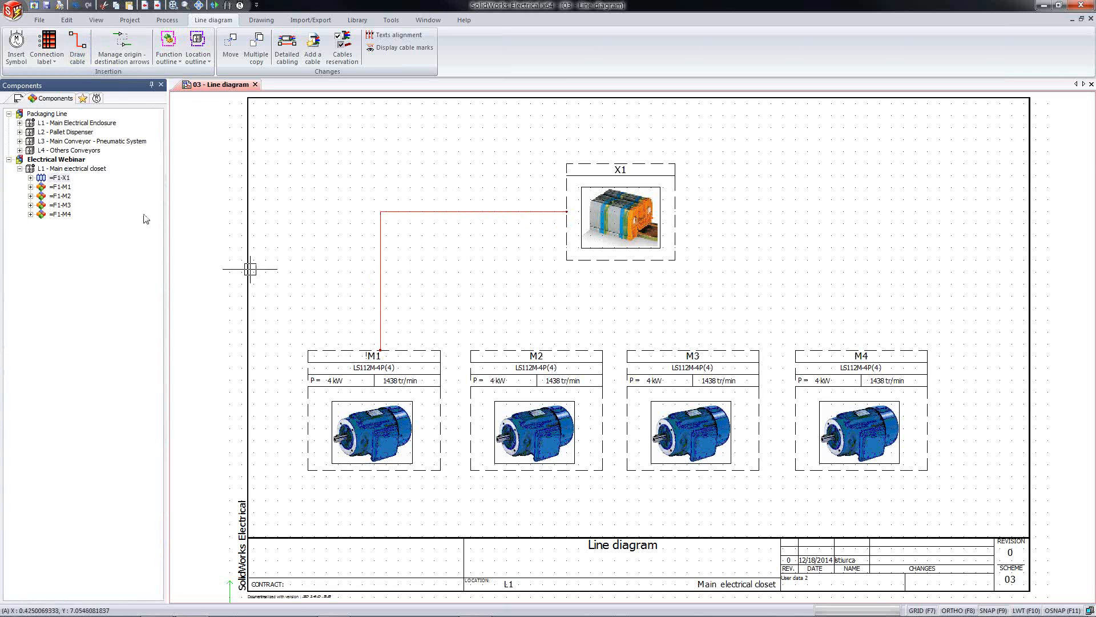
Step: Draw two straight vertical cables from the bottom of terminal strip X1 to the tops of motors M2 and M3
key(Return)
click(585, 260)
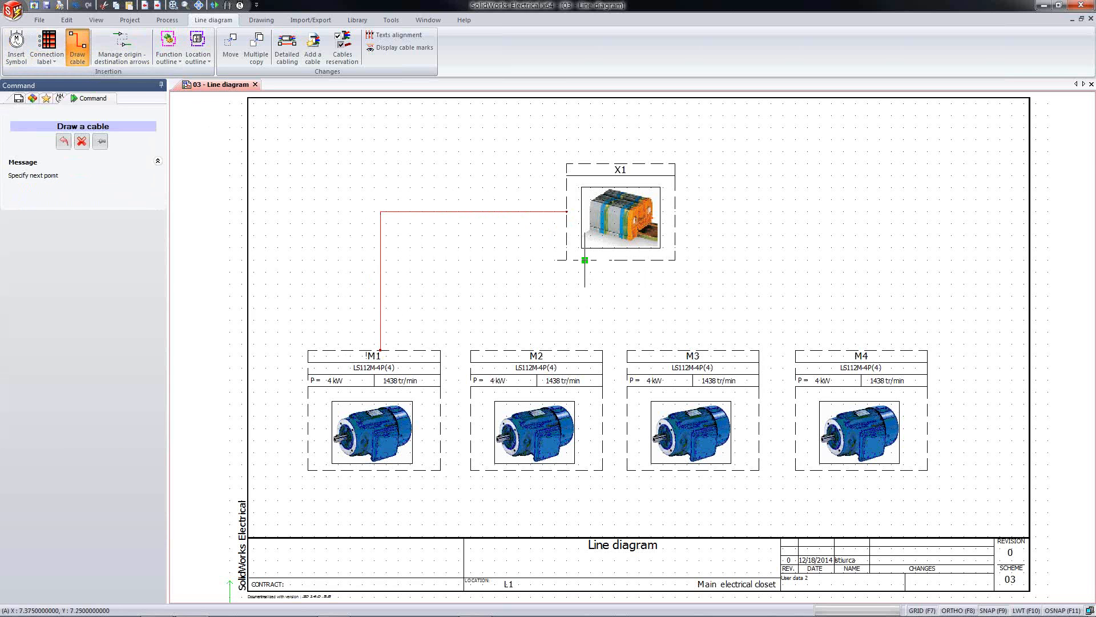
click(582, 349)
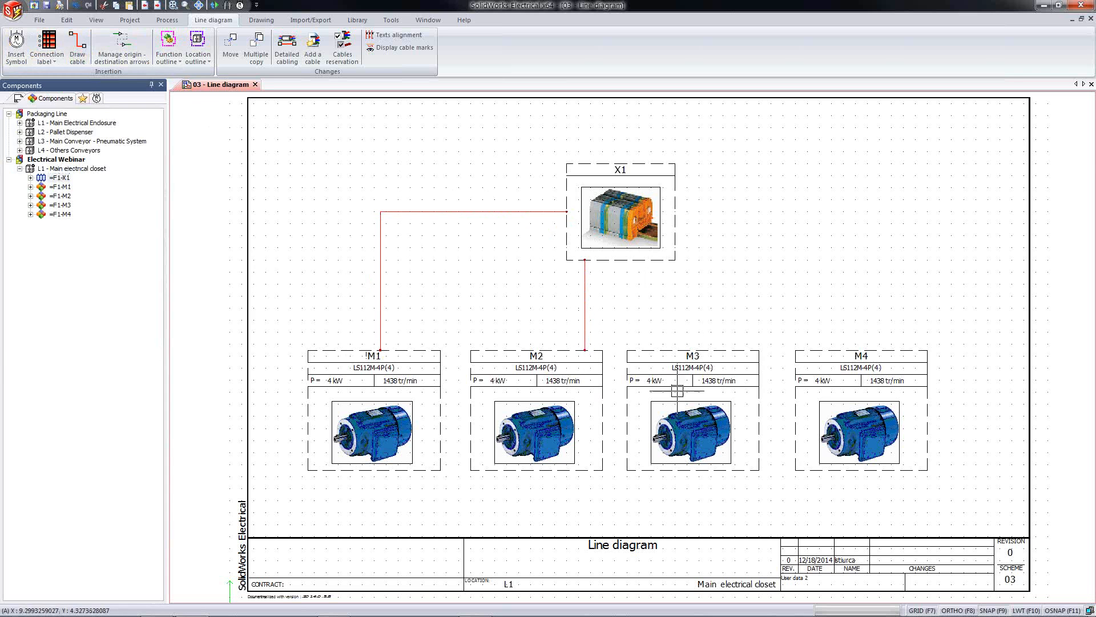
key(Return)
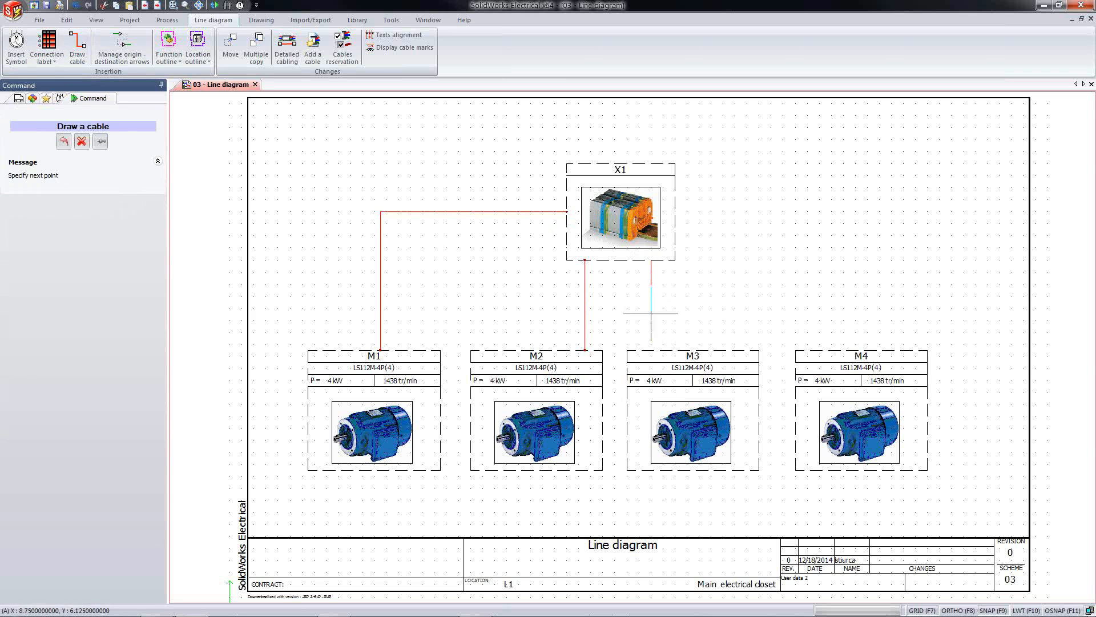
click(651, 350)
Step: Draw a cable from the right side of terminal strip X1 across and down to the top of motor M4
key(Return)
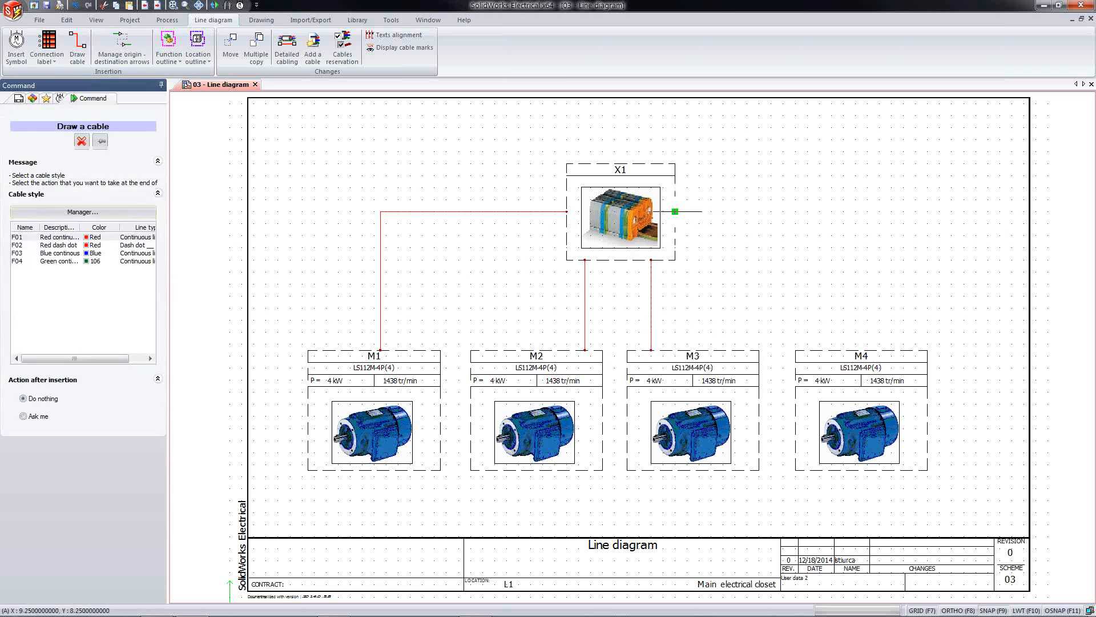
click(675, 211)
click(855, 211)
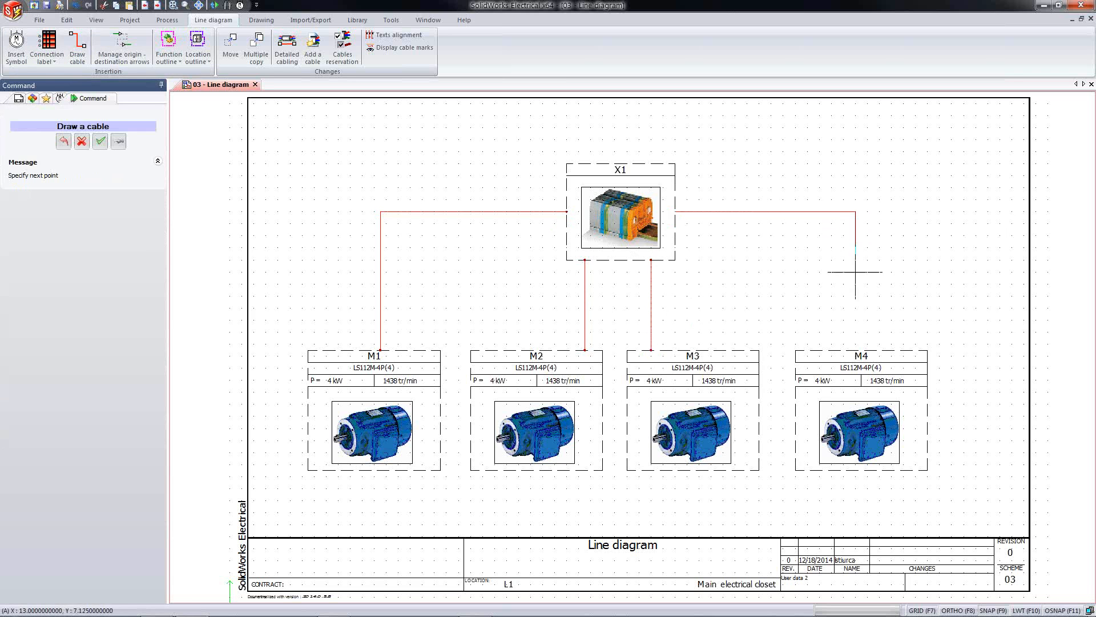
click(855, 349)
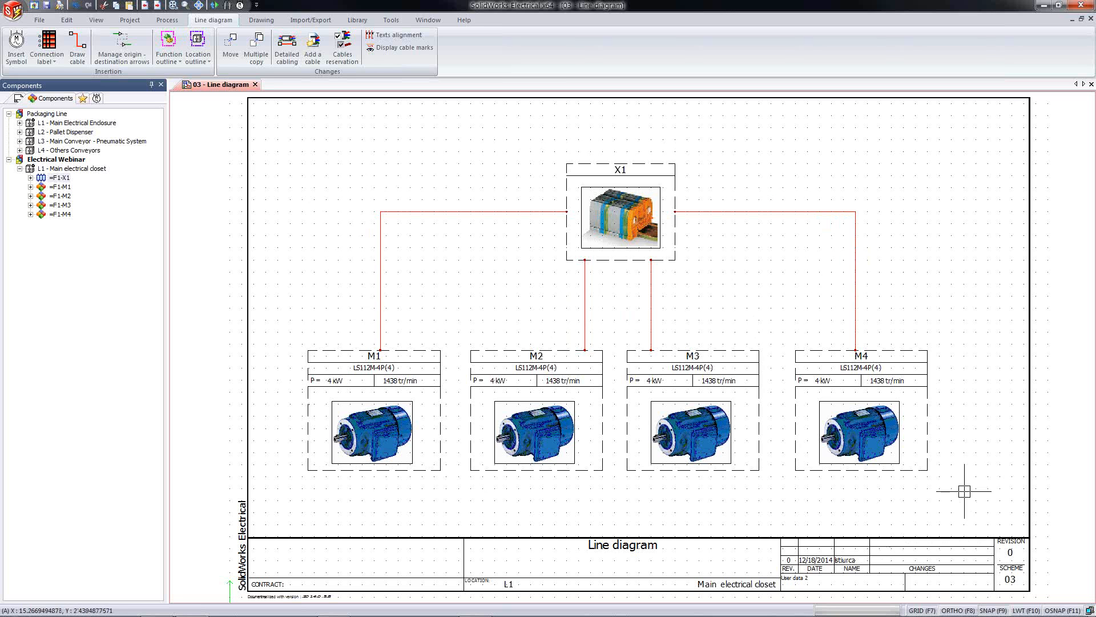
Step: In the detailed cabling of the M1–X1 cable, filter for 4 conductors and add one Nexans U-1000 R2V 4X1.5 C cable
click(429, 212)
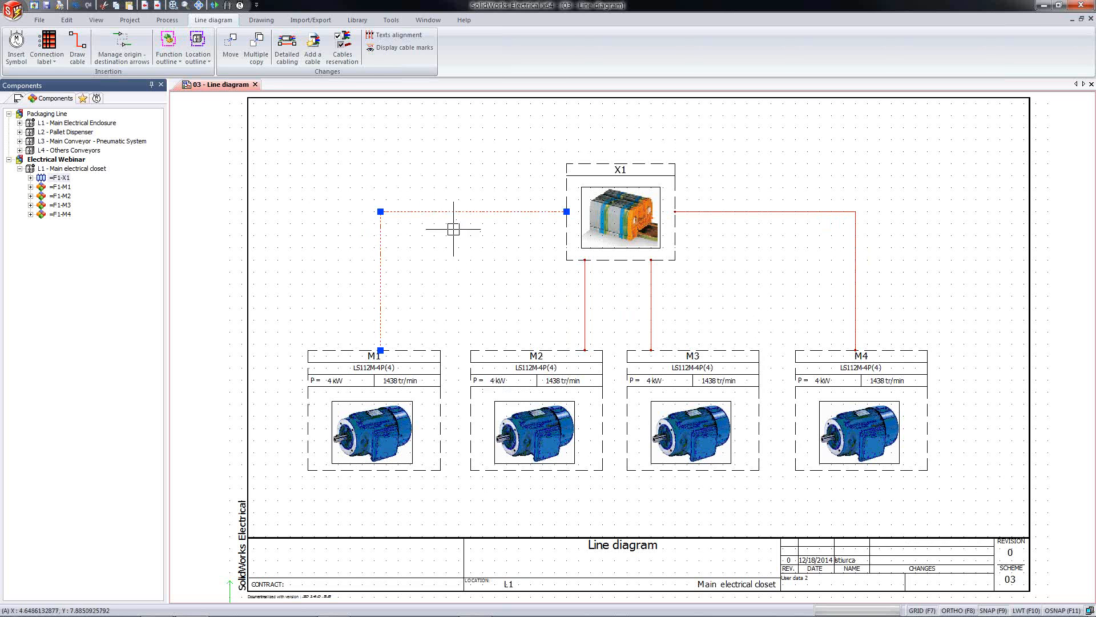
double_click(449, 212)
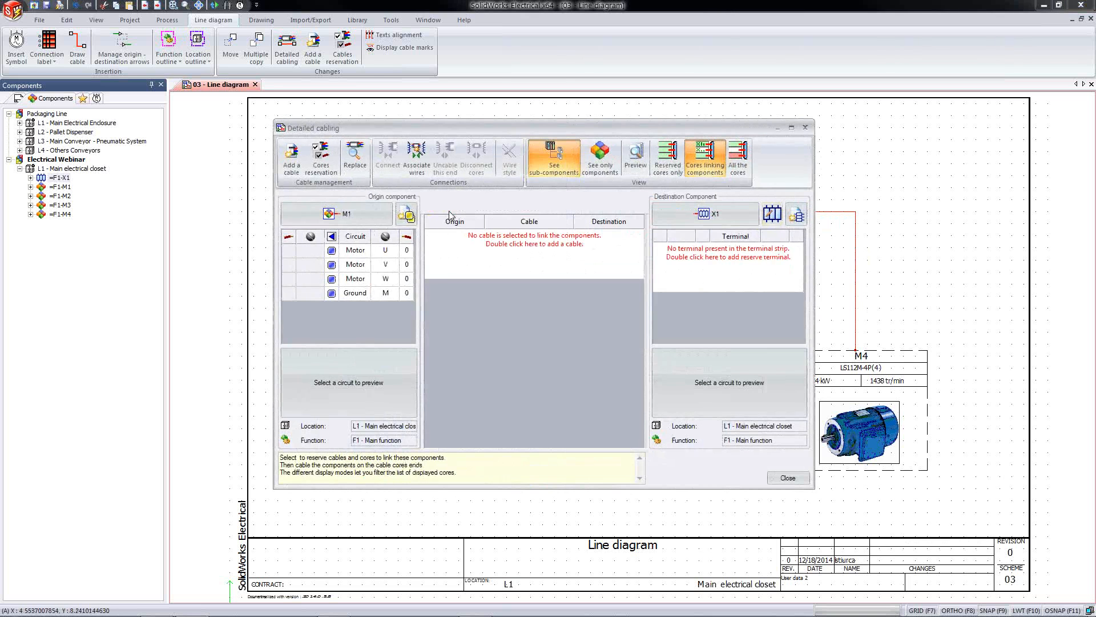
click(291, 160)
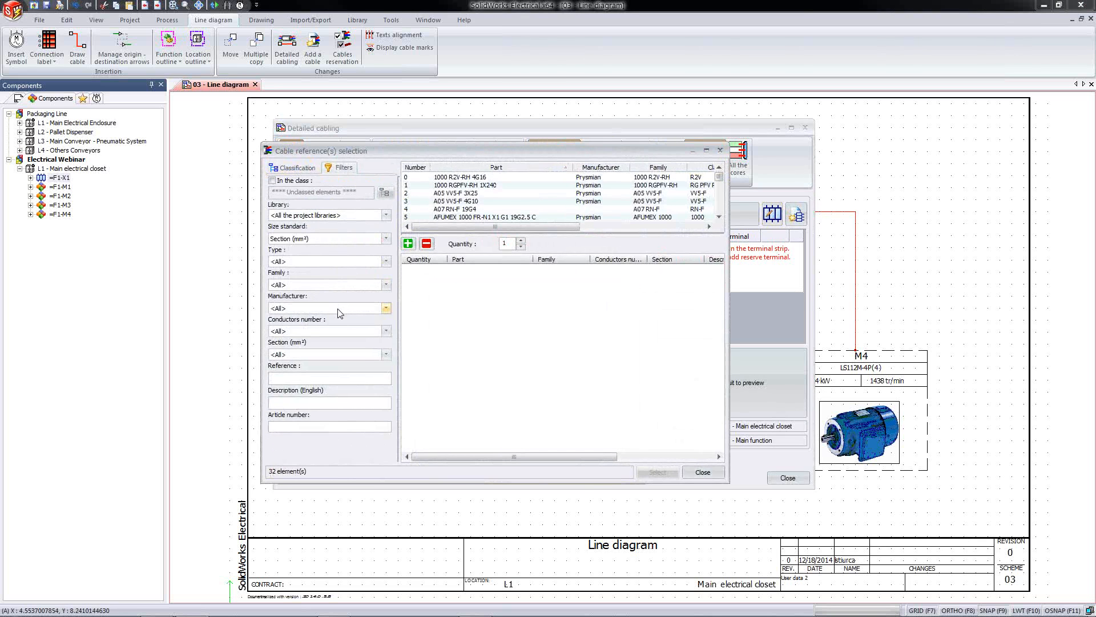
click(337, 331)
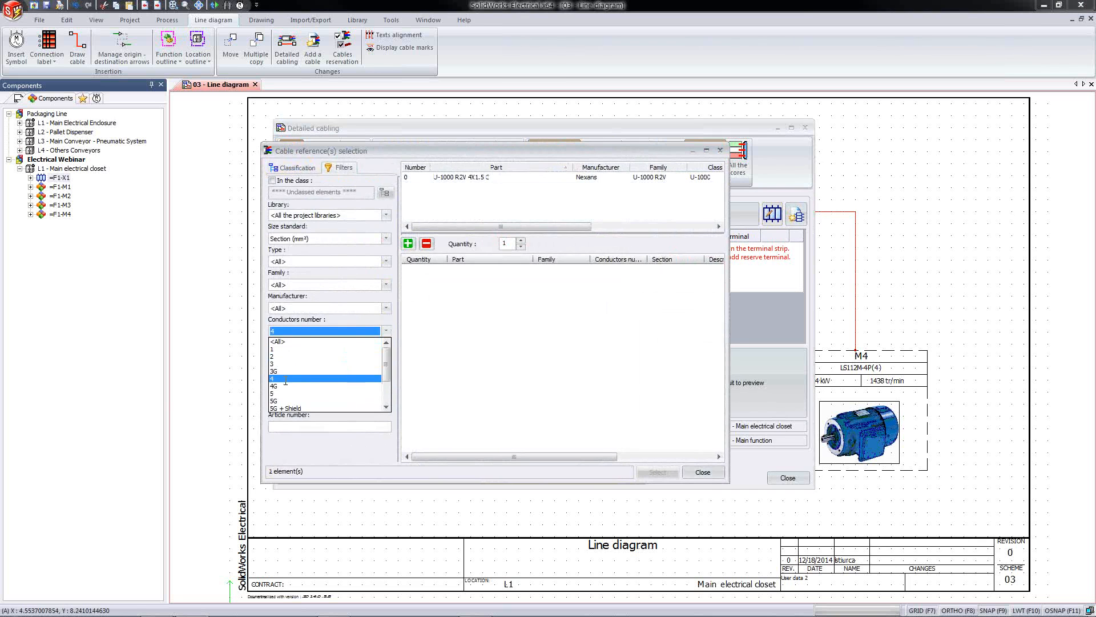
click(285, 379)
click(446, 178)
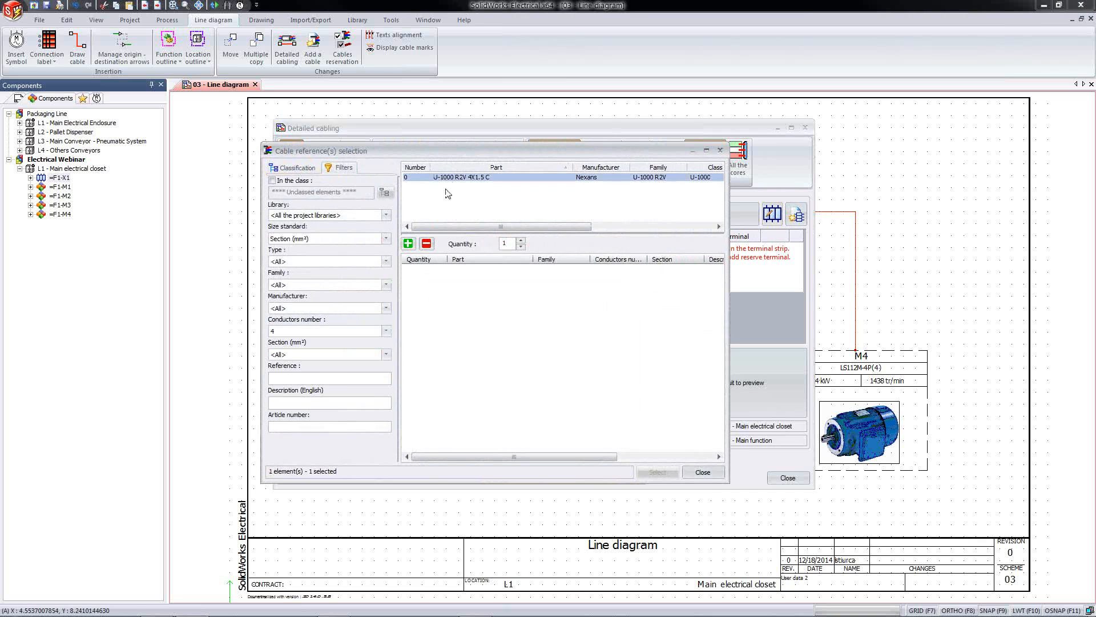
click(408, 244)
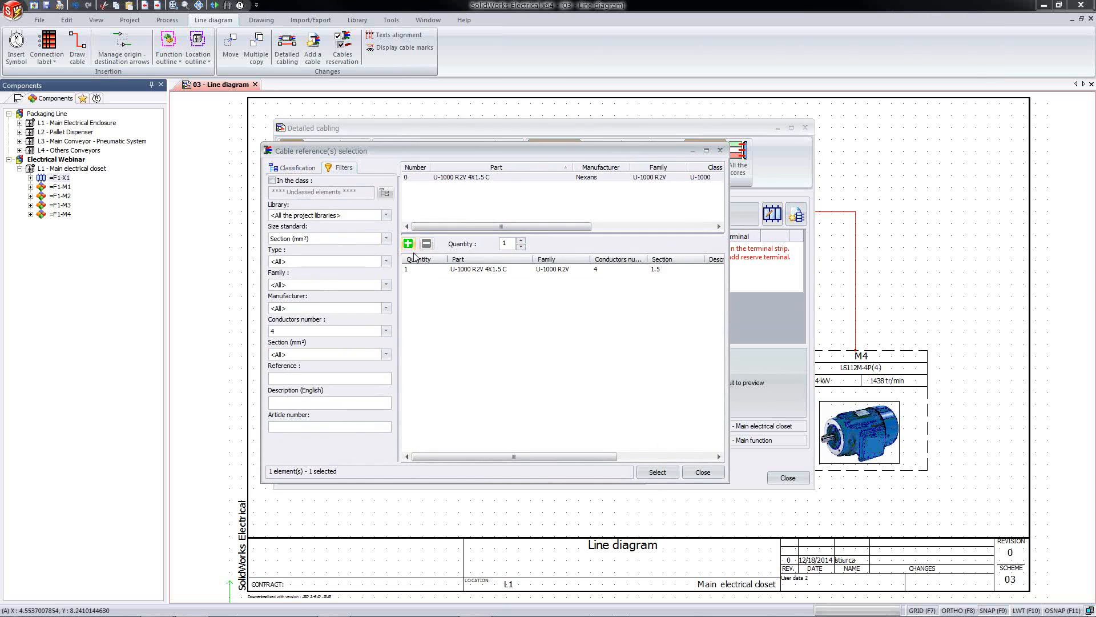
click(655, 470)
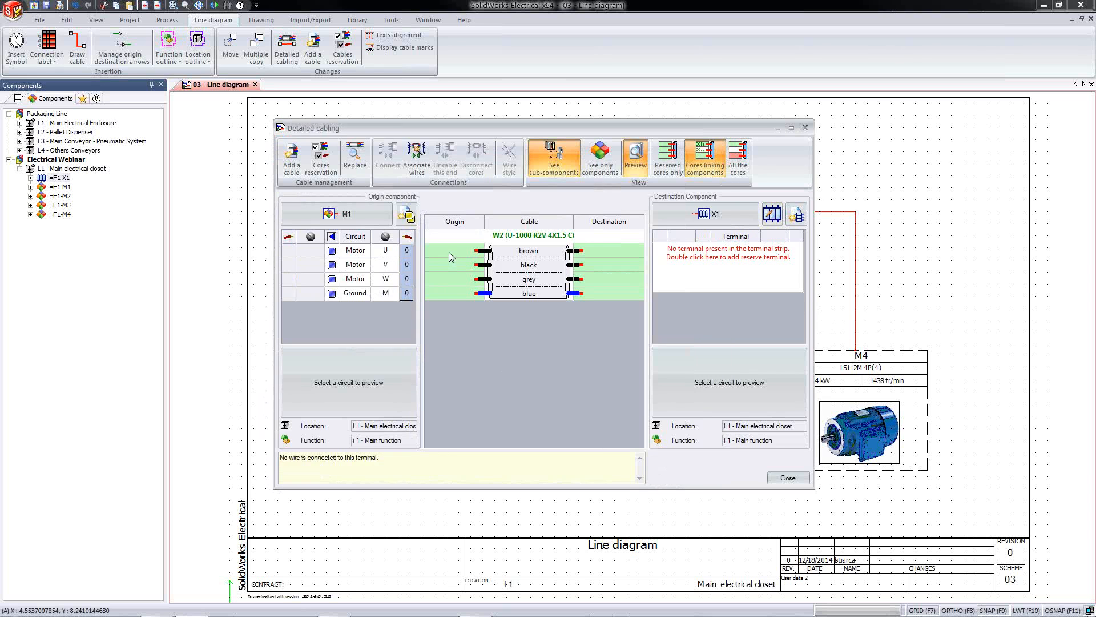
Step: Connect the origin ends of the four cable cores to M1's circuits U, V, W and M, and create 12 terminals in X1
drag(451, 257, 451, 296)
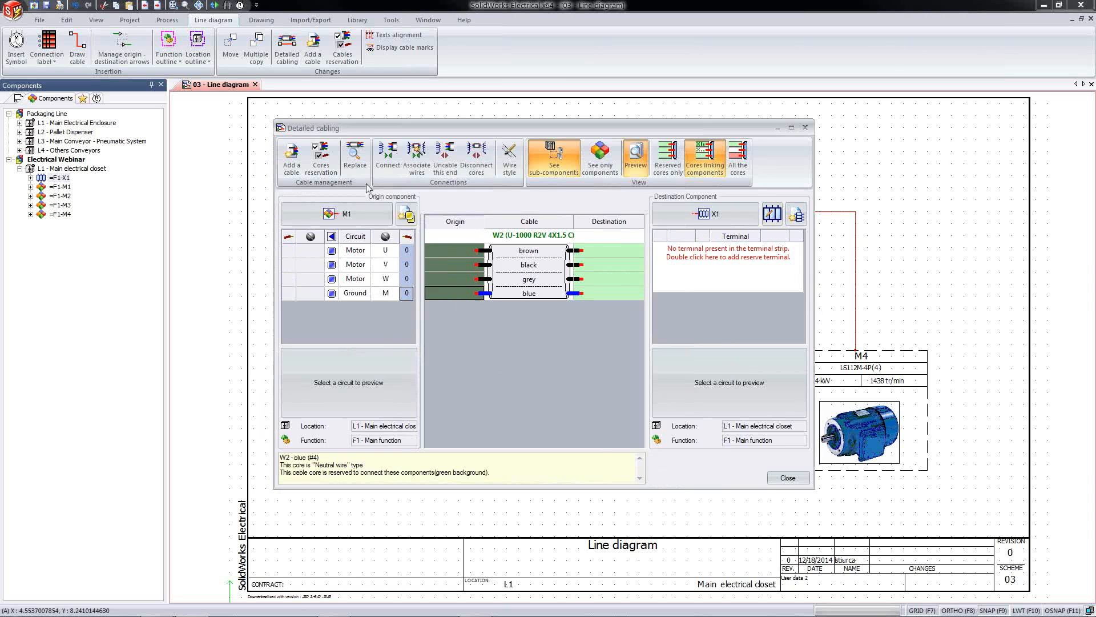
click(387, 155)
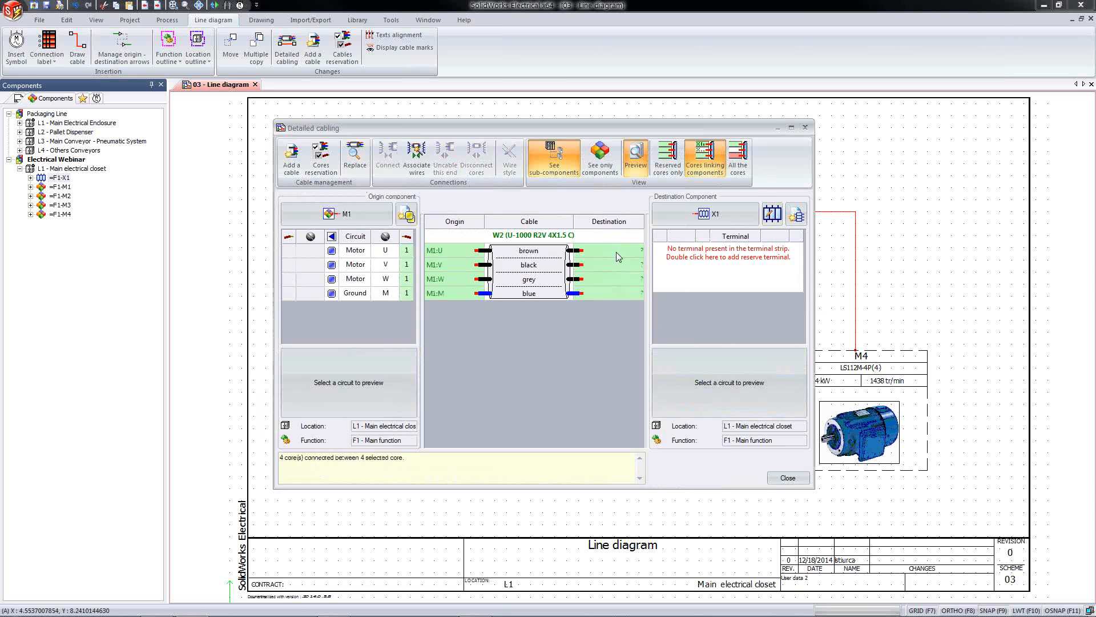
click(799, 218)
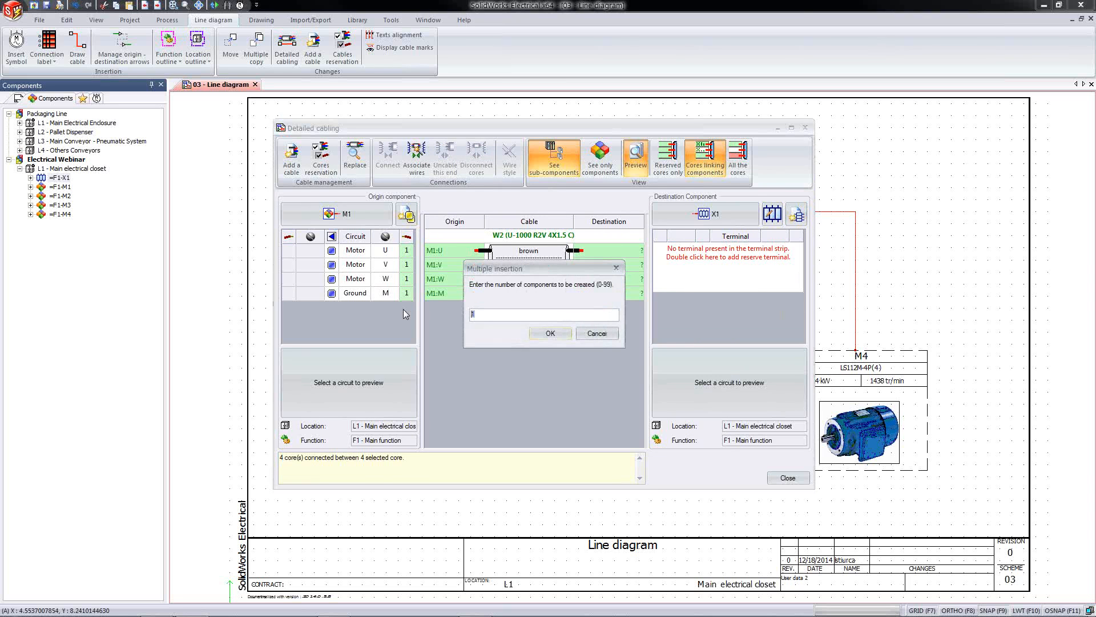
text(12)
key(Return)
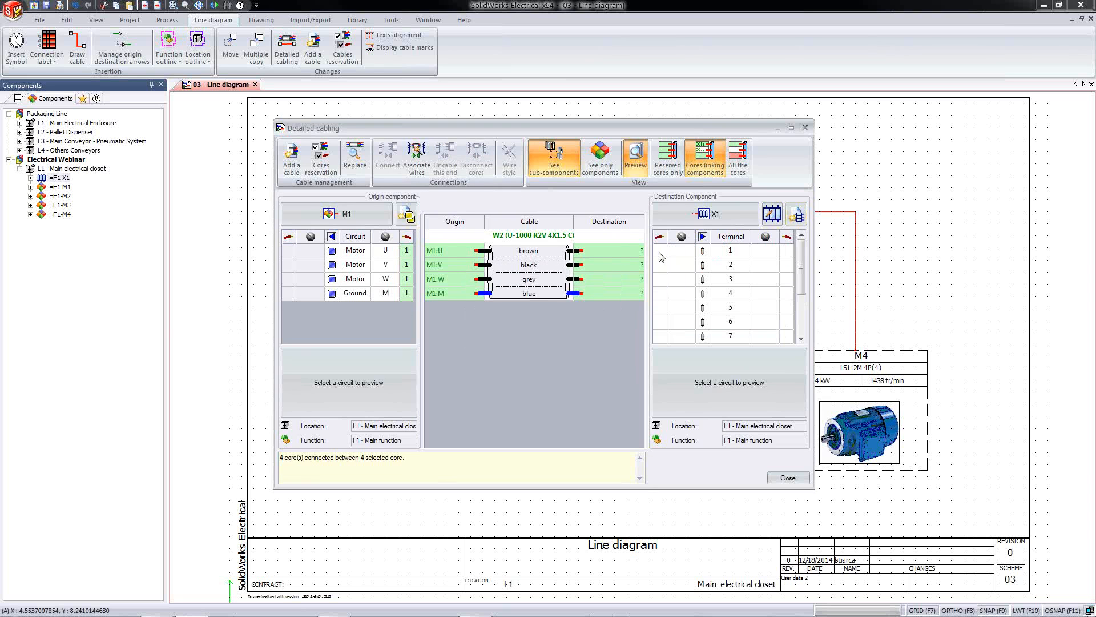
Step: Connect the destination ends of the four cable cores to terminals 1 to 4 of X1 and close the detailed cabling
drag(659, 251, 660, 293)
drag(615, 252, 615, 296)
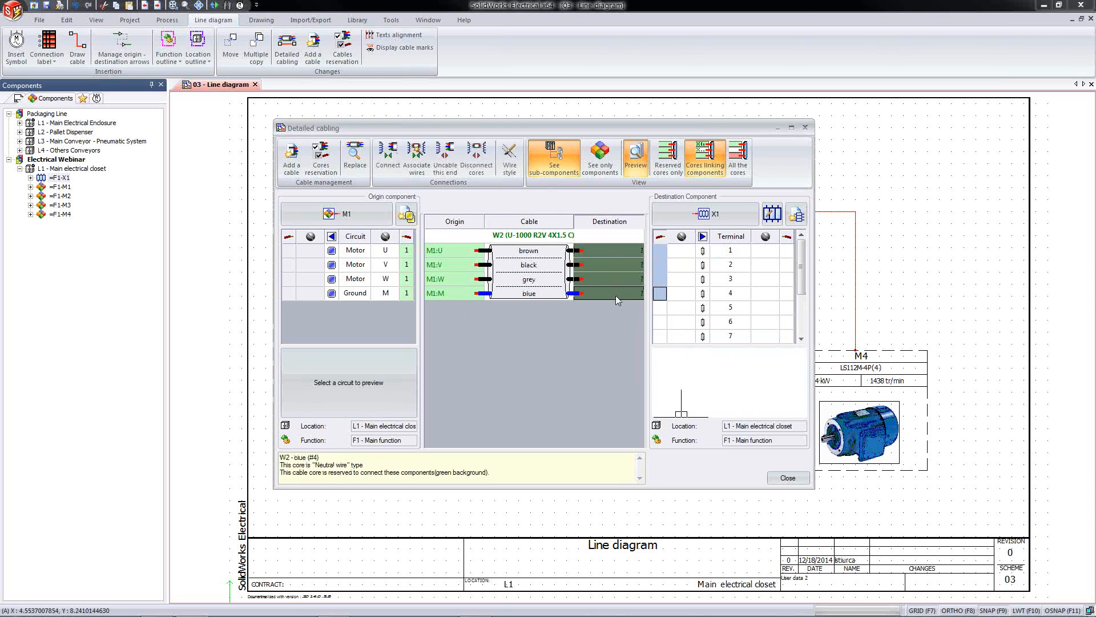
click(388, 157)
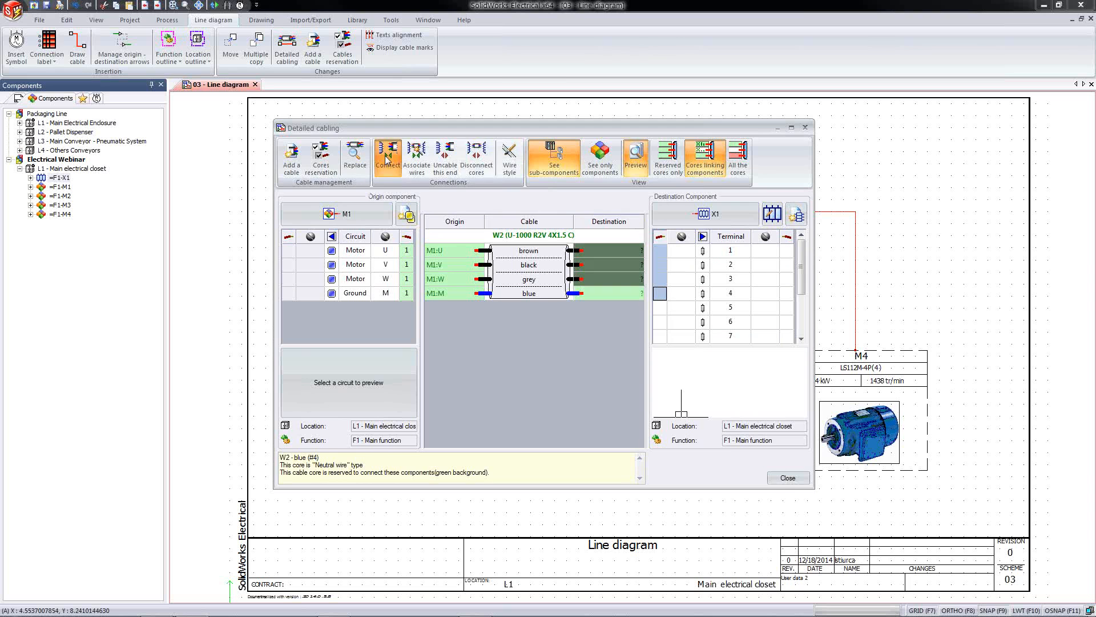
click(793, 477)
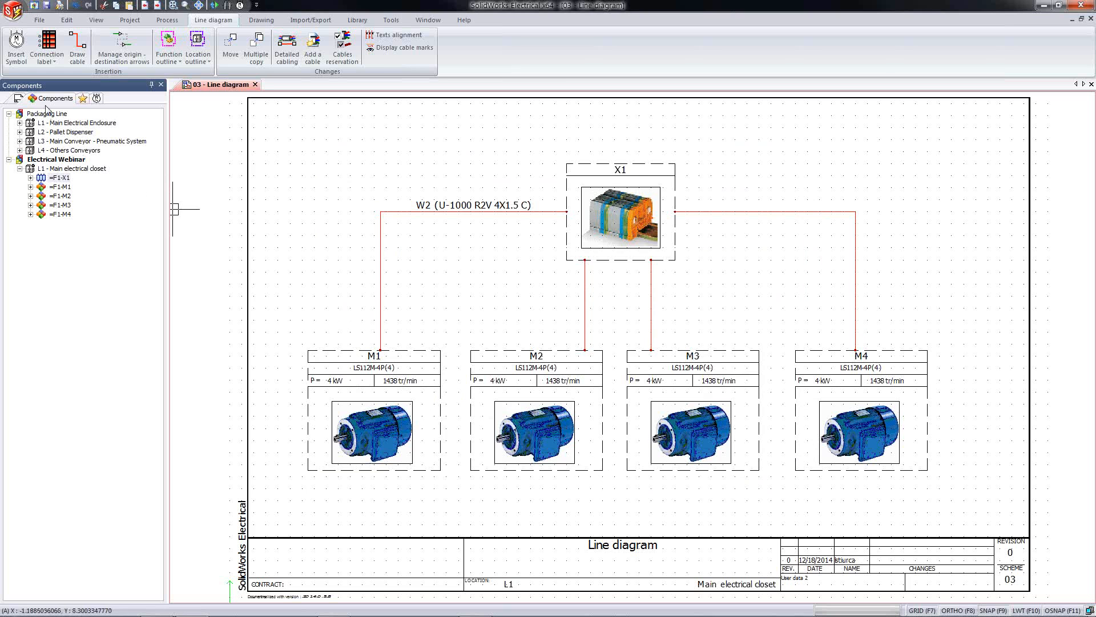
Step: Review motors M1 to M4 and terminal strip X1 in the project's component list
click(59, 189)
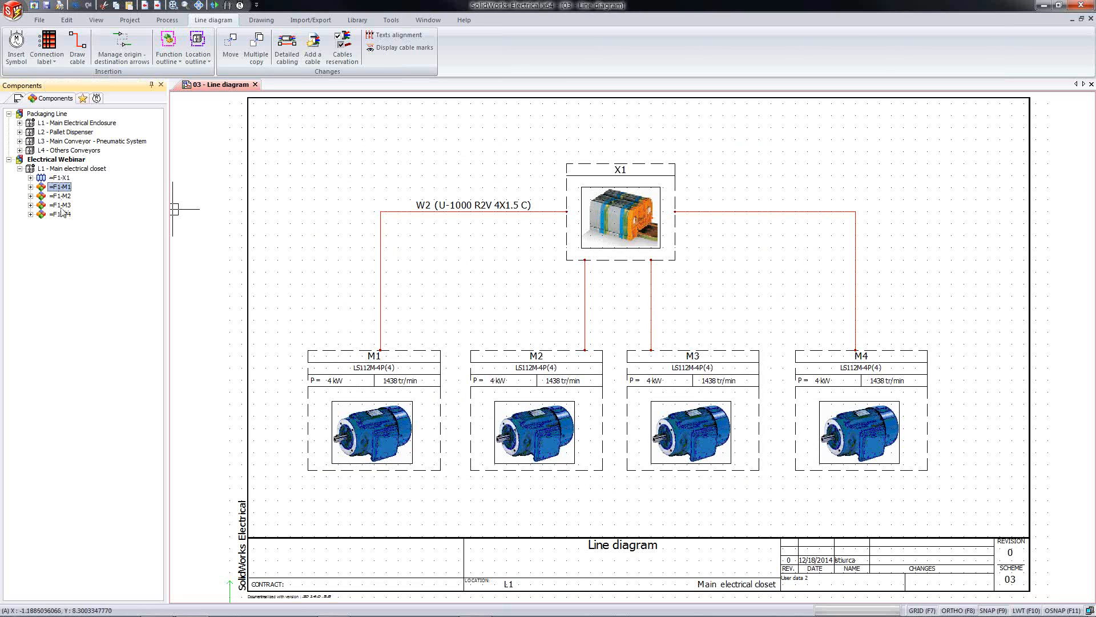
shift+click(61, 213)
click(58, 177)
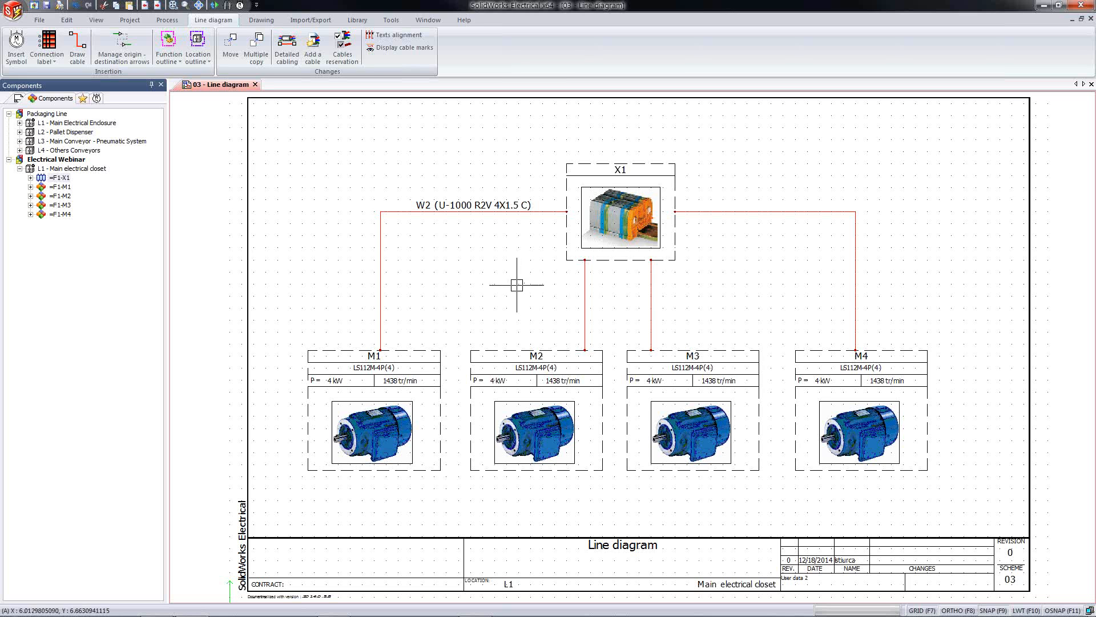
Step: Close the 03 - Line diagram drawing, open 04 - Packaging Line 2 from the Packaging Line project and examine its components and cables
click(19, 98)
click(10, 196)
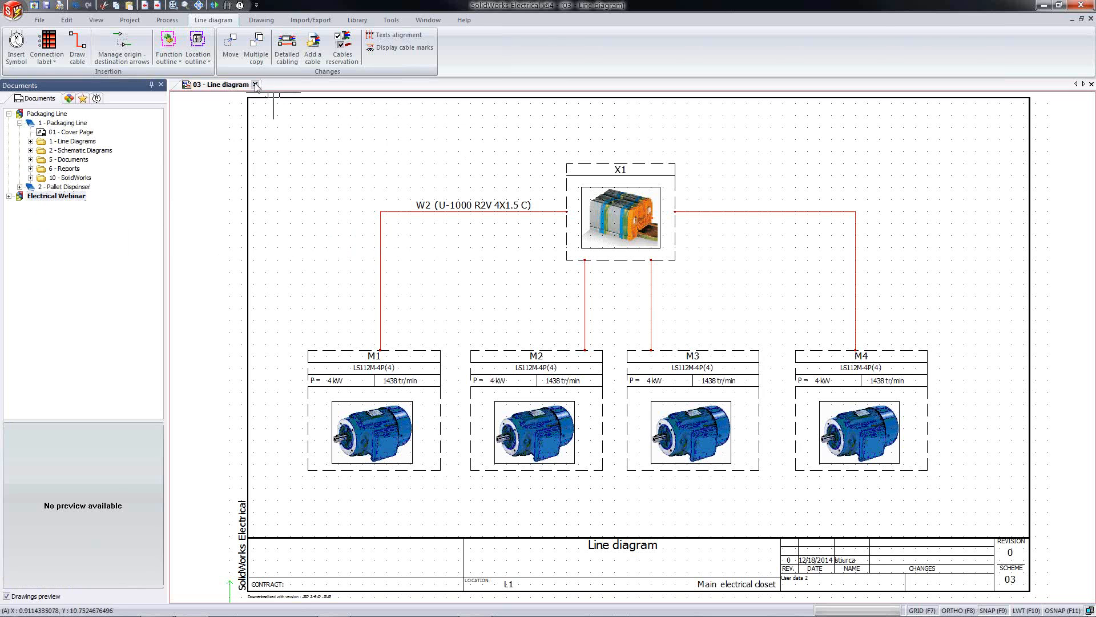
click(255, 84)
click(31, 141)
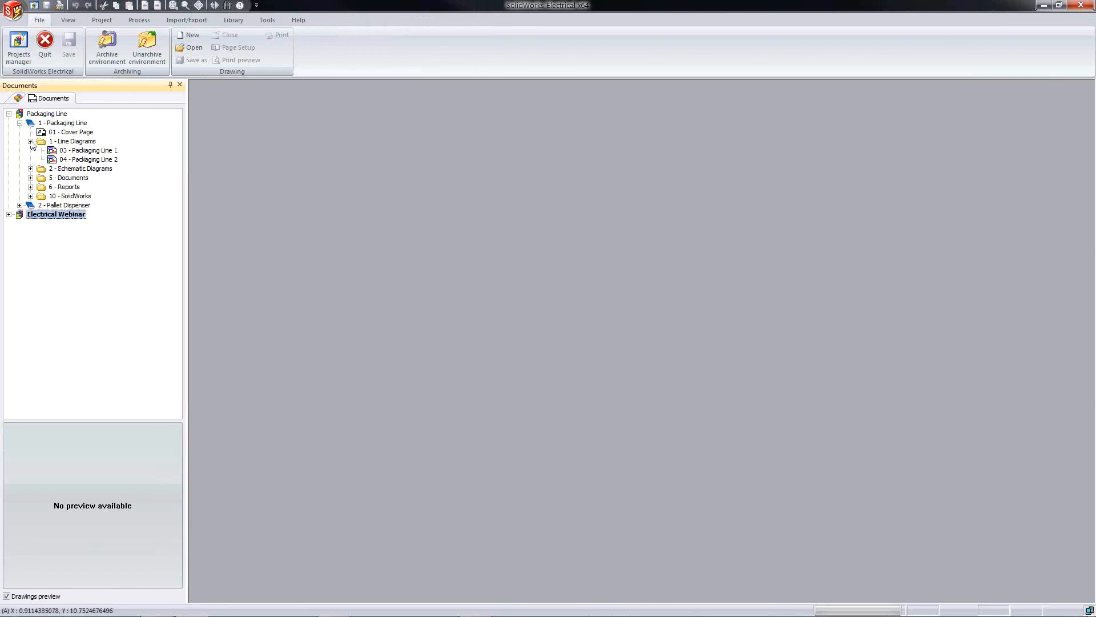
double_click(85, 160)
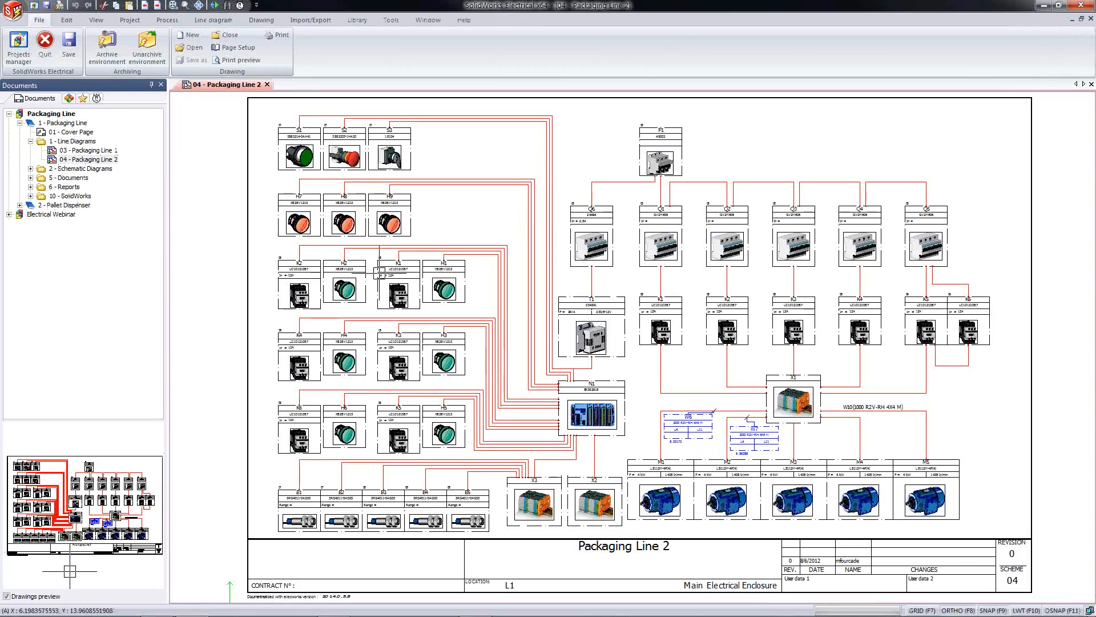
scroll(876, 455, up, 3)
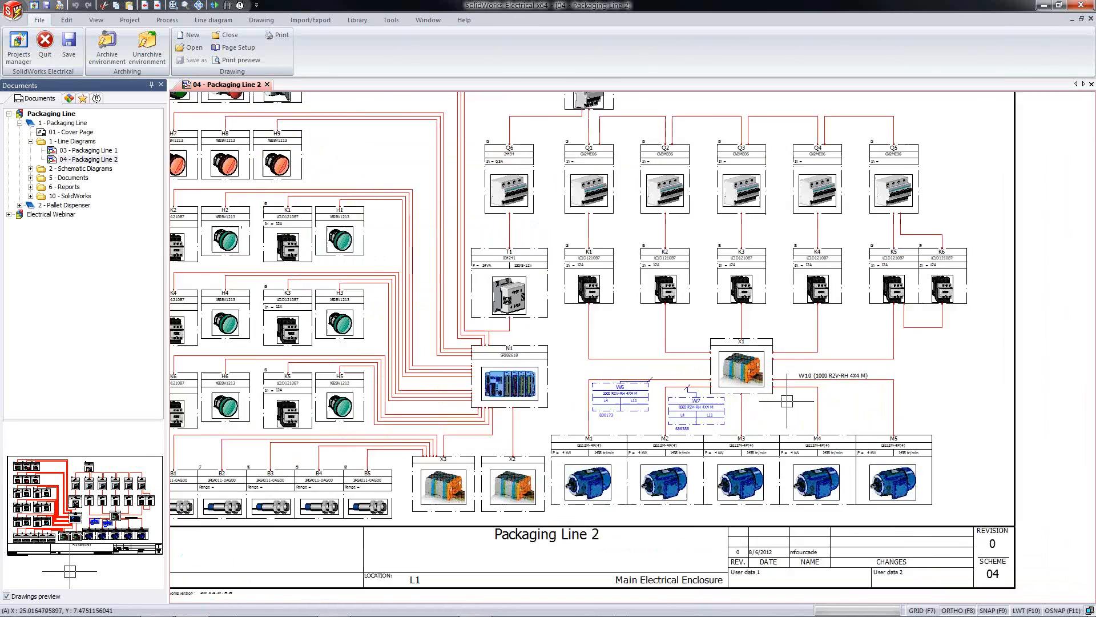
middle_drag(751, 421, 702, 359)
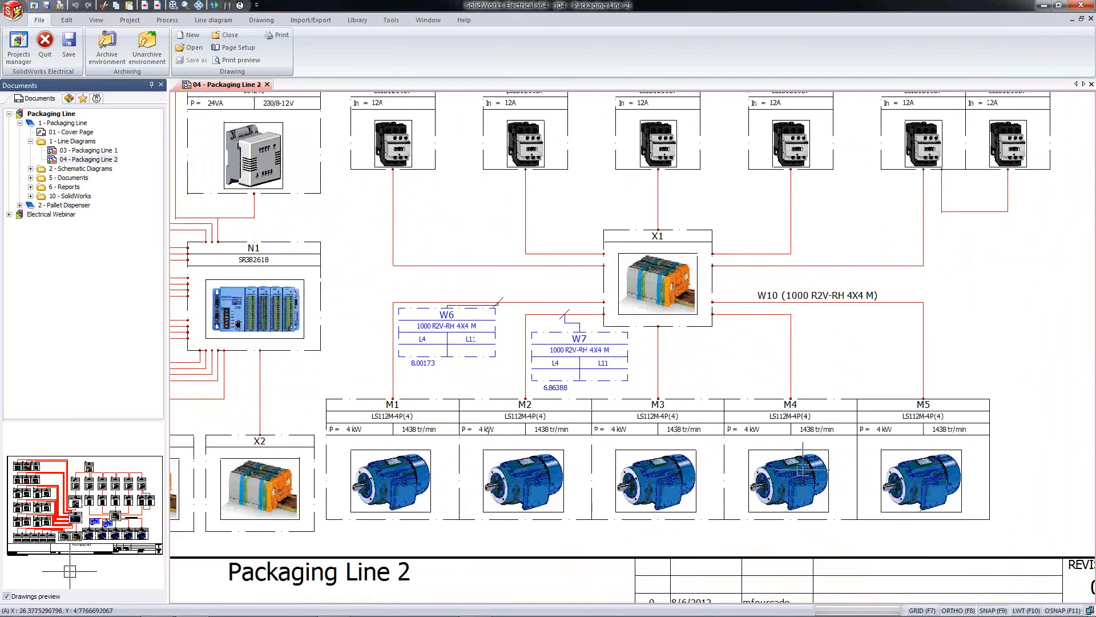
scroll(353, 278, down, 3)
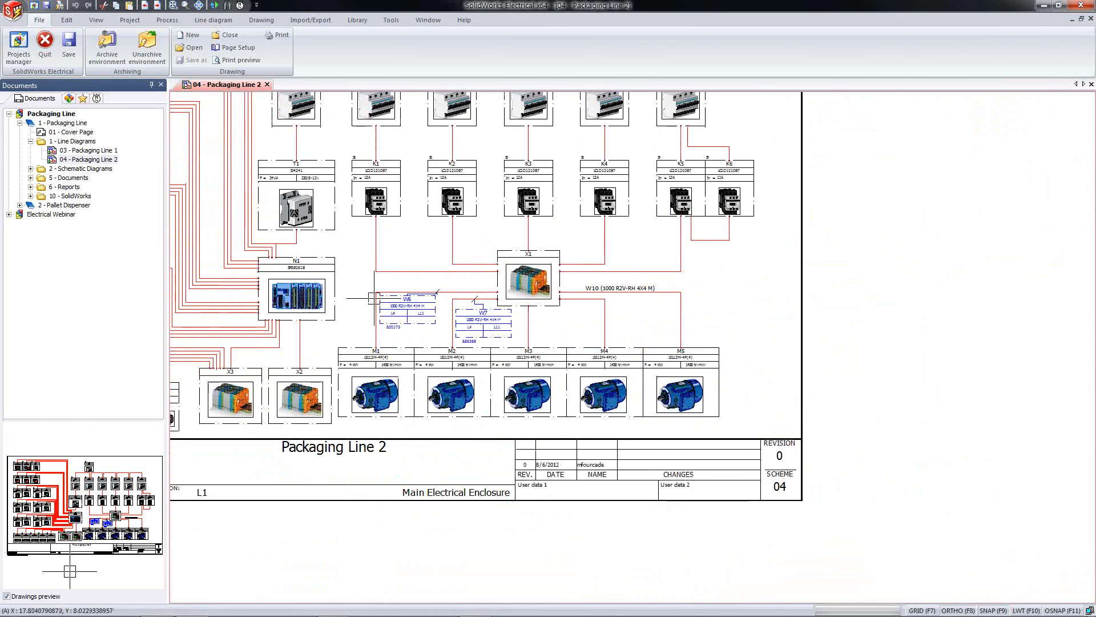
mouse_move(359, 264)
middle_down()
mouse_move(412, 368)
mouse_move(544, 417)
mouse_move(641, 387)
middle_up()
scroll(583, 405, down, 1)
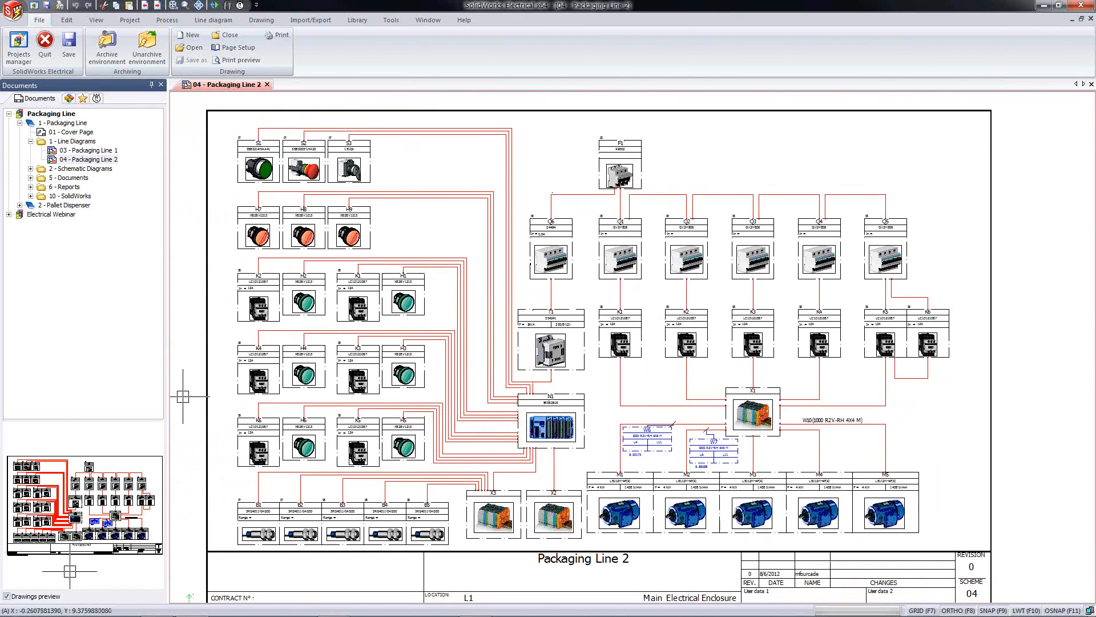
Step: Open the schematic 05 - Power - Packaging Line and view the whole sheet
click(30, 169)
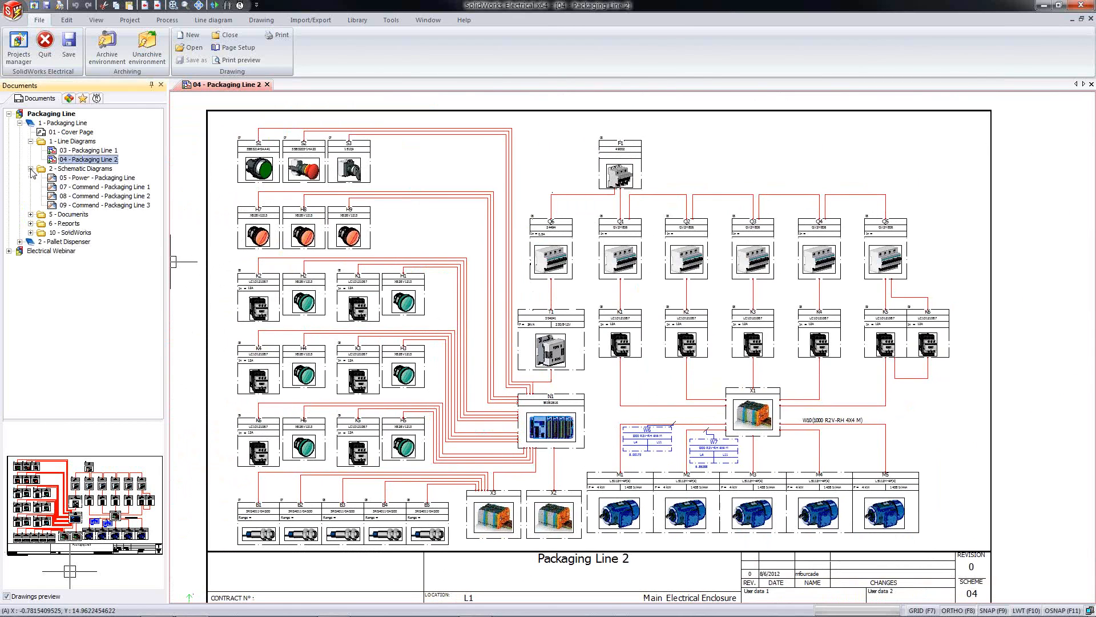
double_click(86, 179)
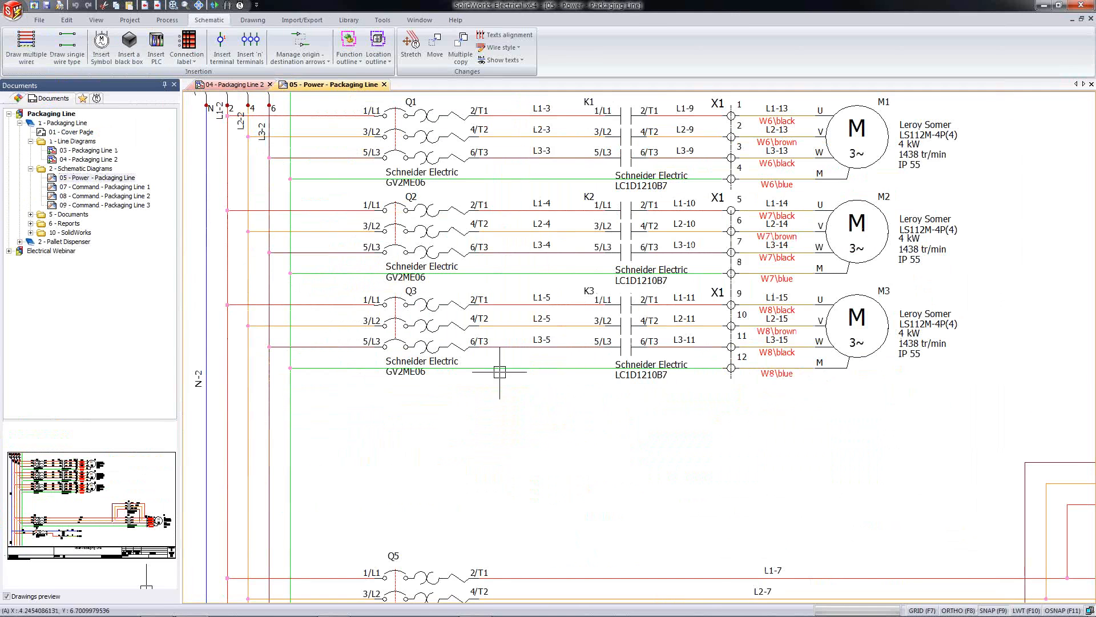
middle_click(669, 430)
middle_click(669, 429)
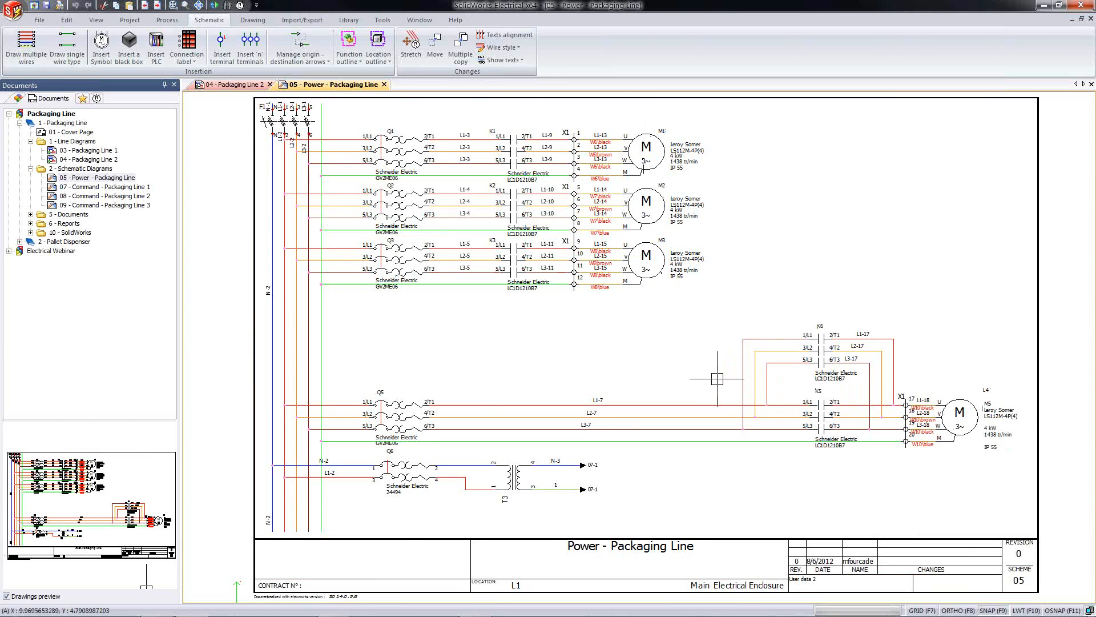
Step: Compare the motor circuits on line diagram 04 - Packaging Line 2 with those on schematic 05 - Power - Packaging Line
click(92, 152)
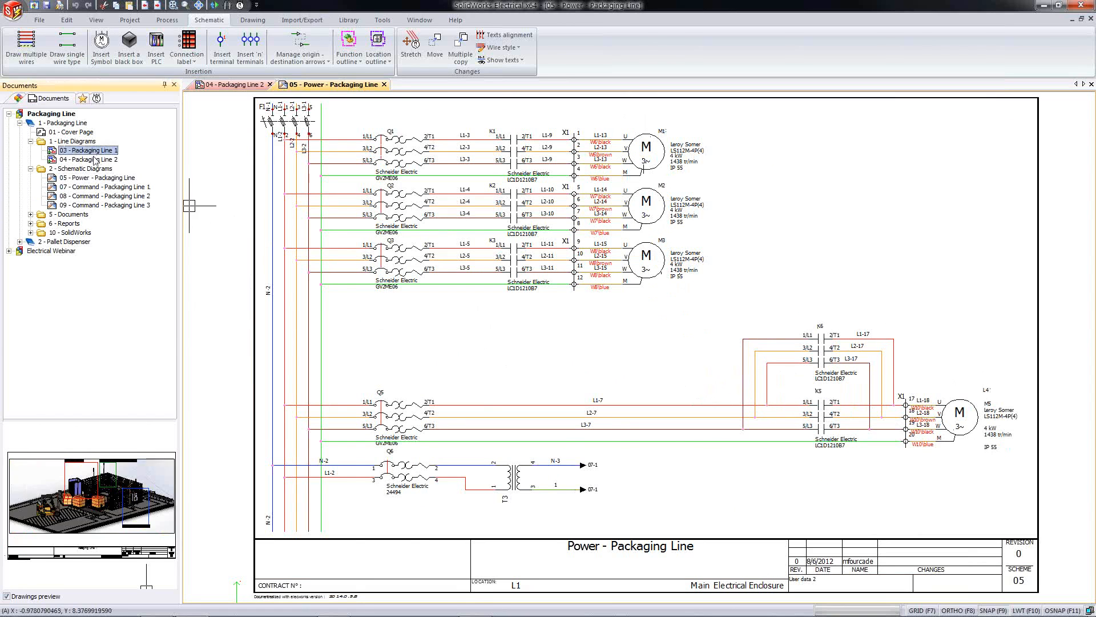
double_click(95, 160)
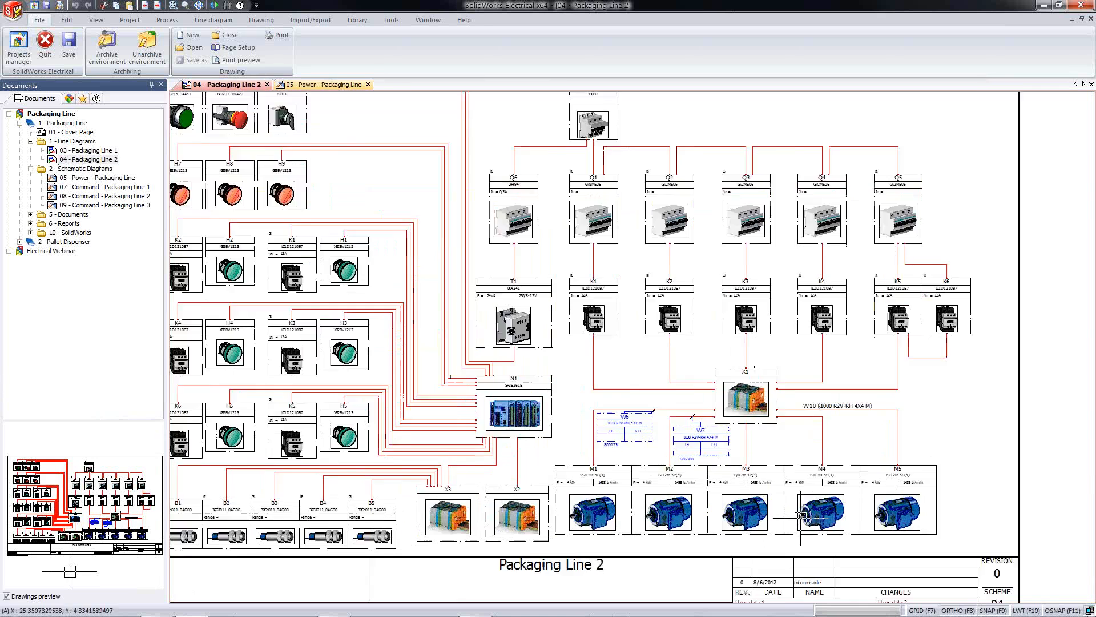
scroll(801, 517, up, 2)
middle_drag(801, 518, 704, 412)
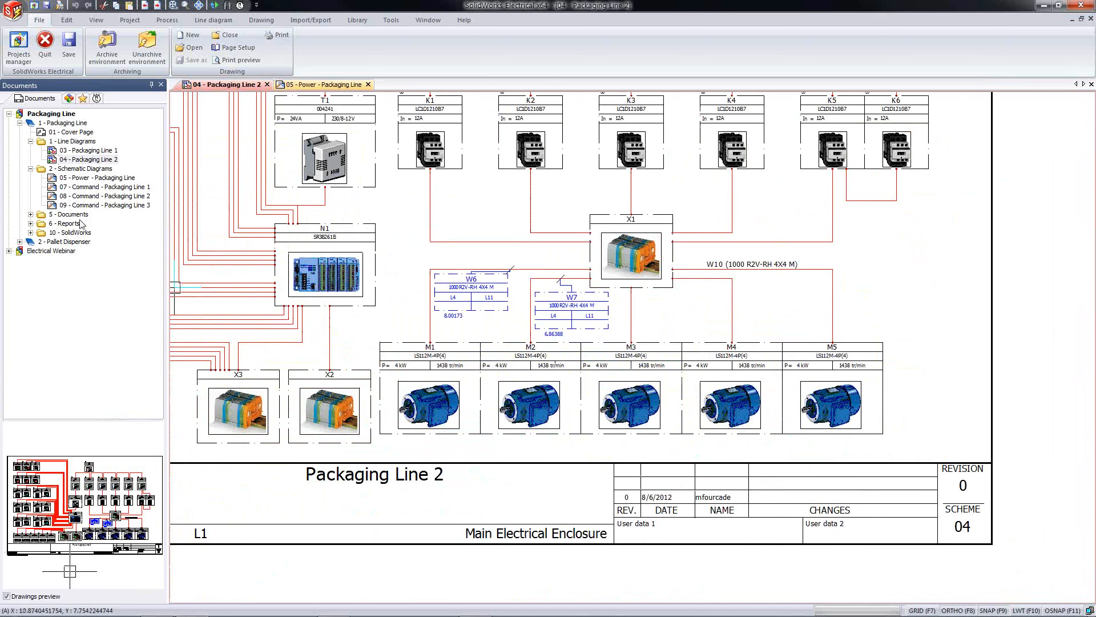
double_click(91, 177)
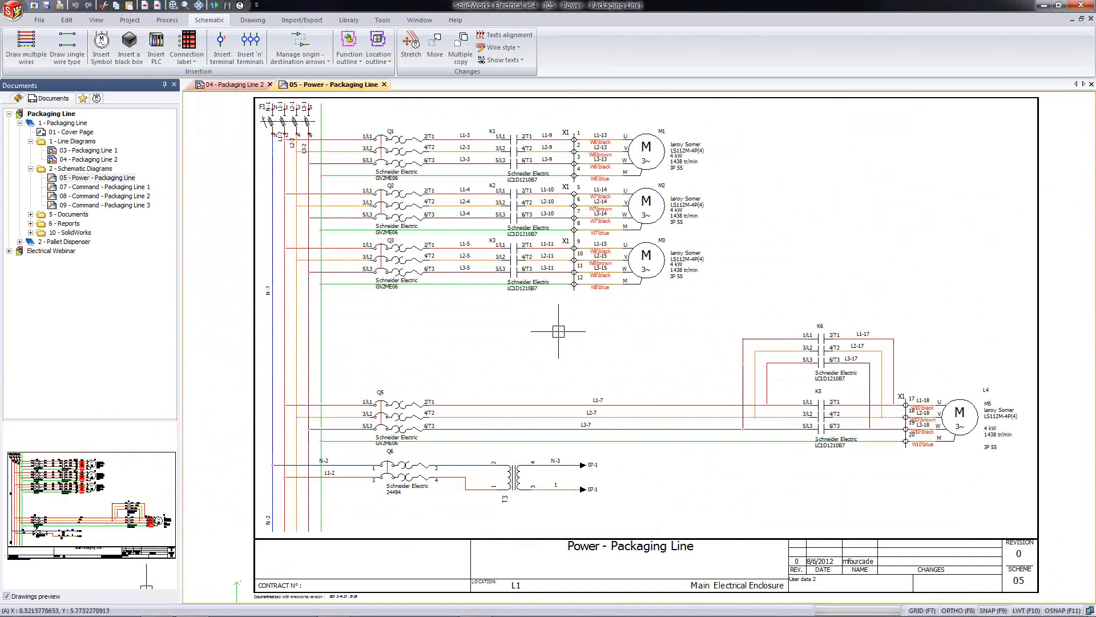
Step: Draw three phase wires and a protection wire in style N L1 L2 L3 from the supply lines, between the Q3 and Q5 circuits, ending below motor M3
scroll(474, 342, up, 2)
middle_drag(436, 342, 477, 360)
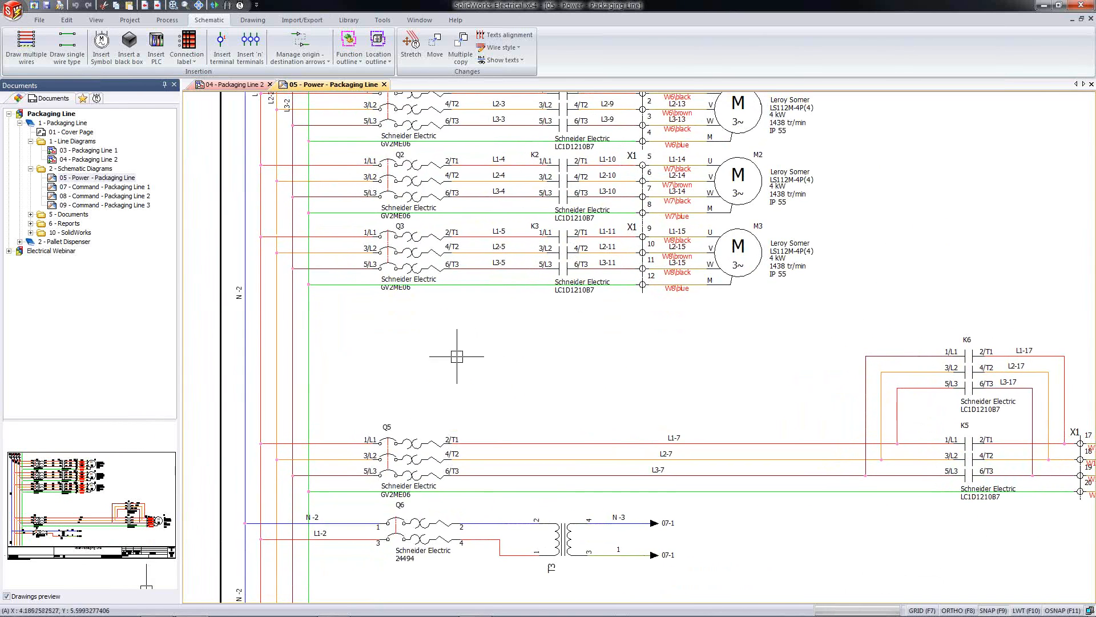
click(65, 49)
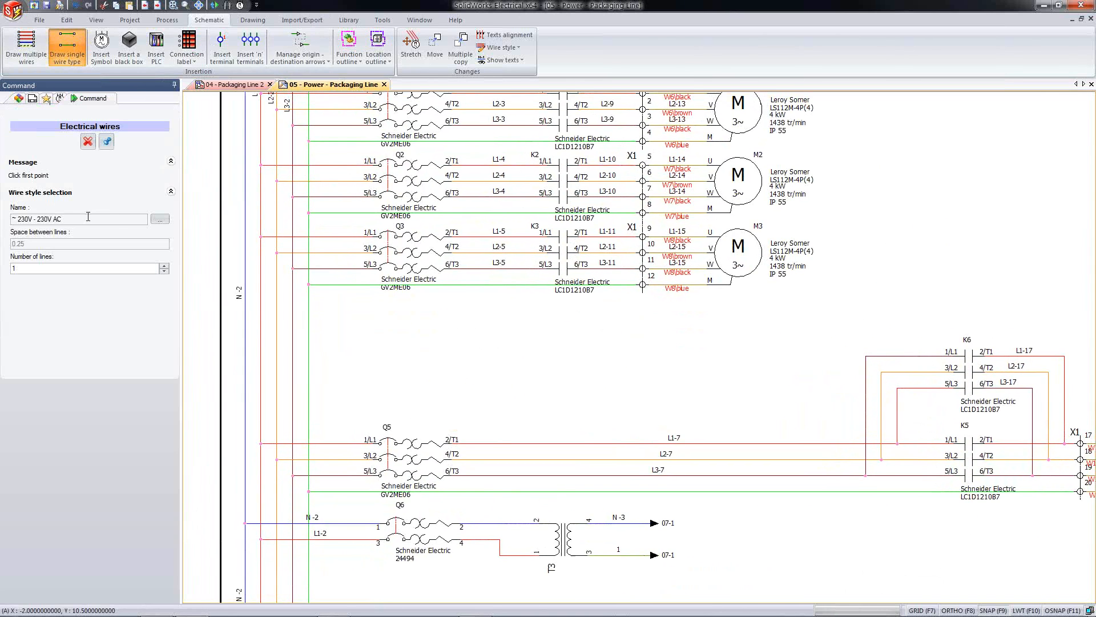
click(160, 221)
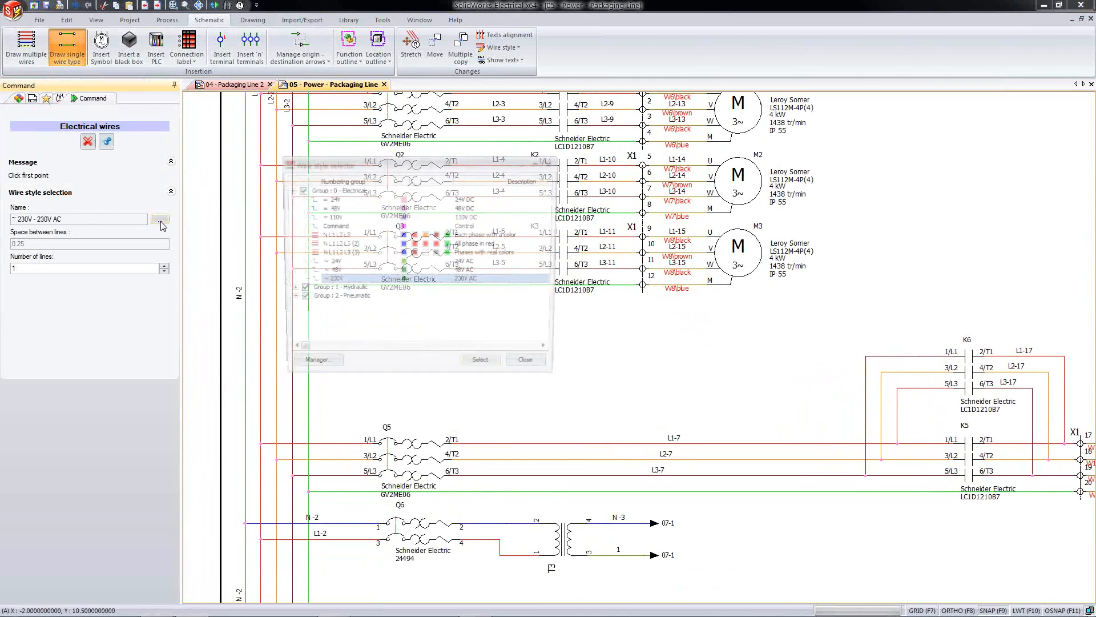
click(340, 235)
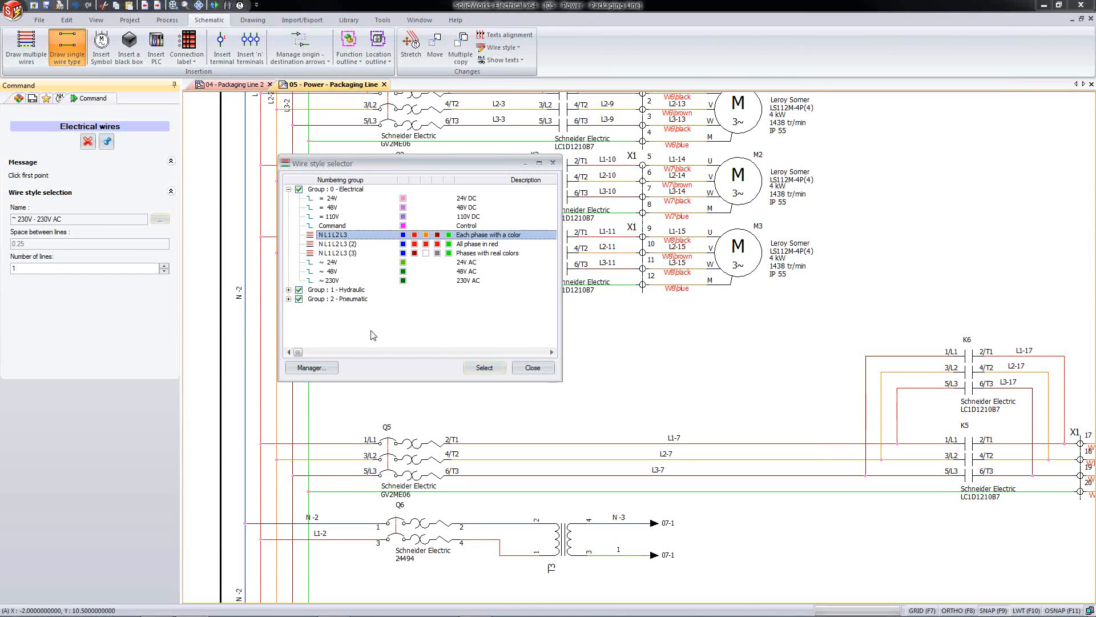
click(483, 368)
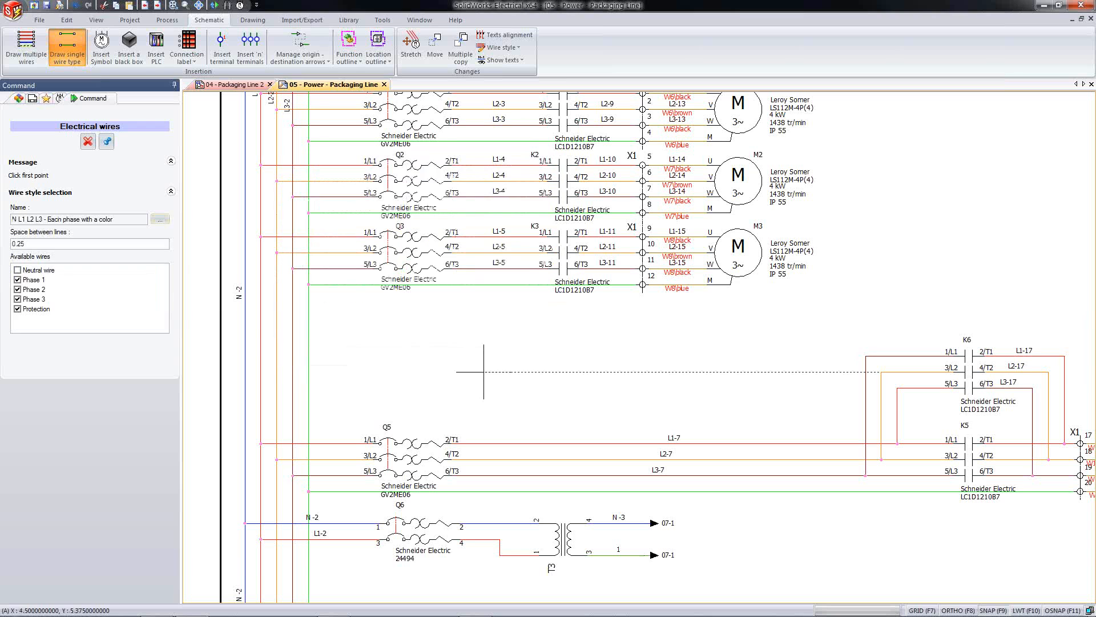
click(261, 331)
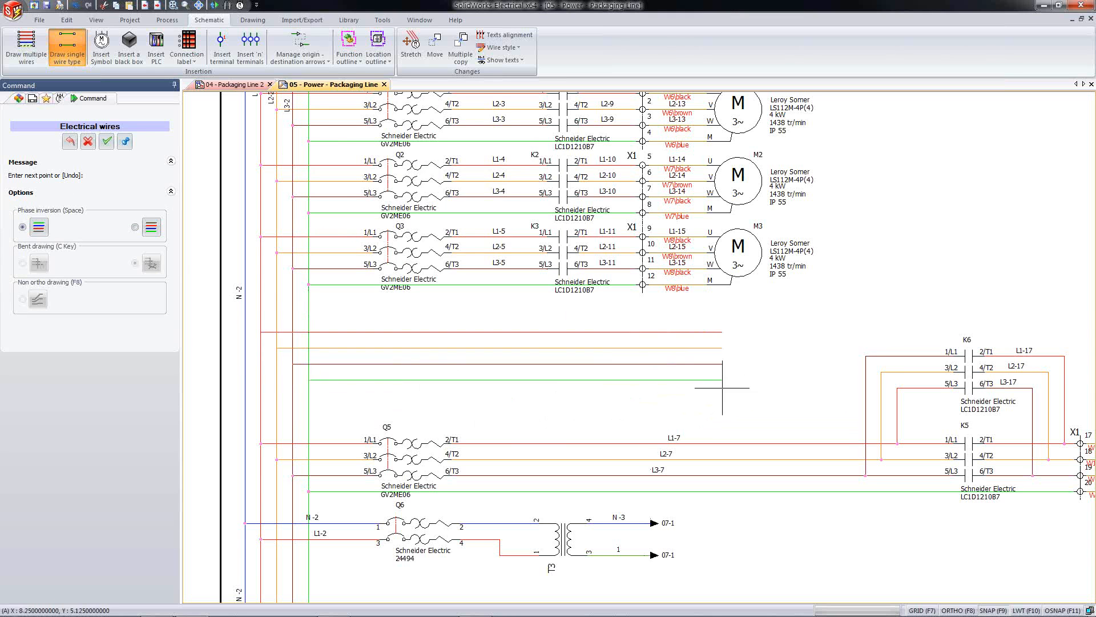
key(F8)
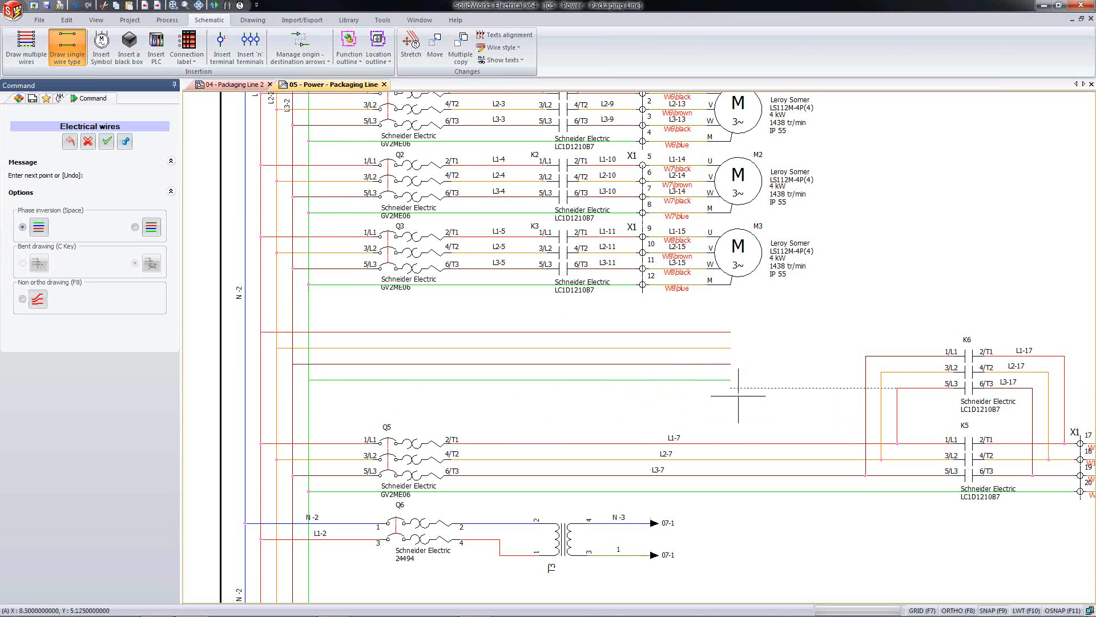
key(space)
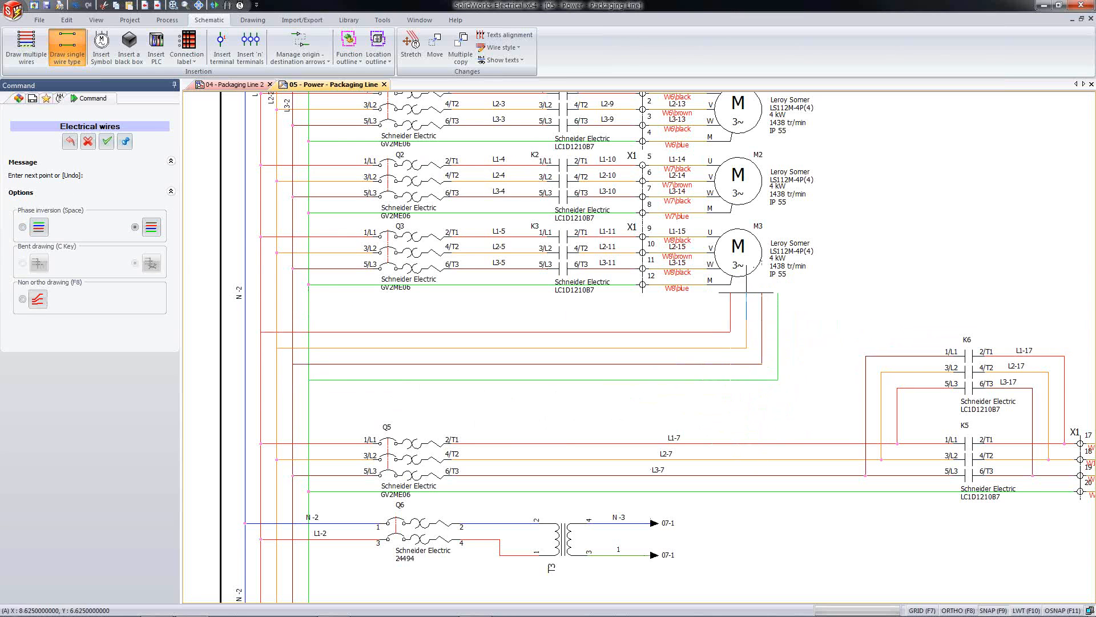
key(Escape)
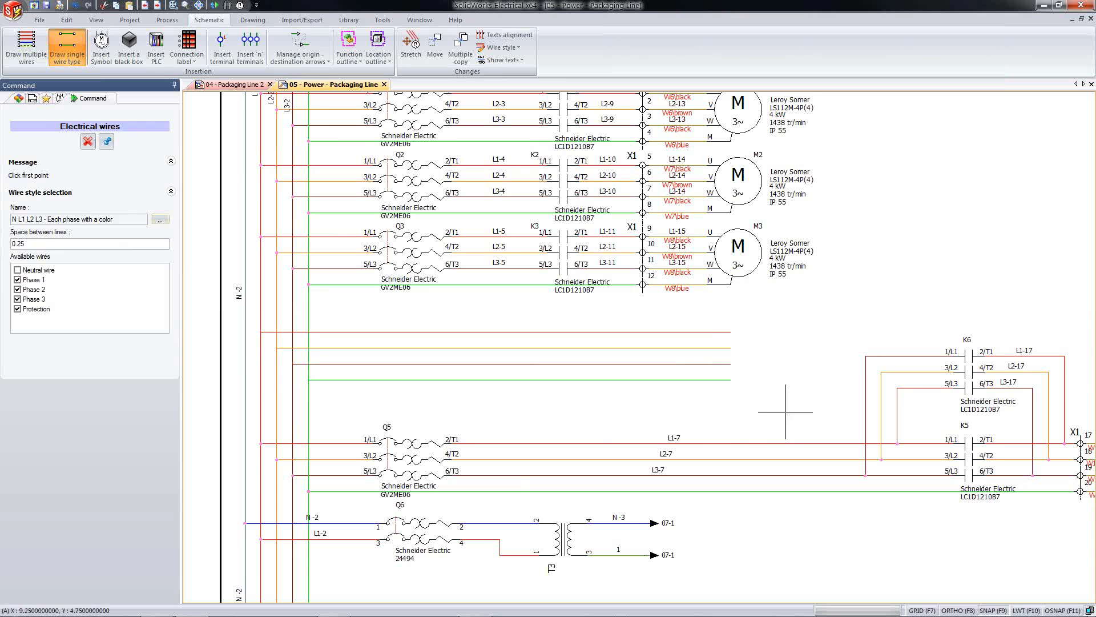
click(87, 141)
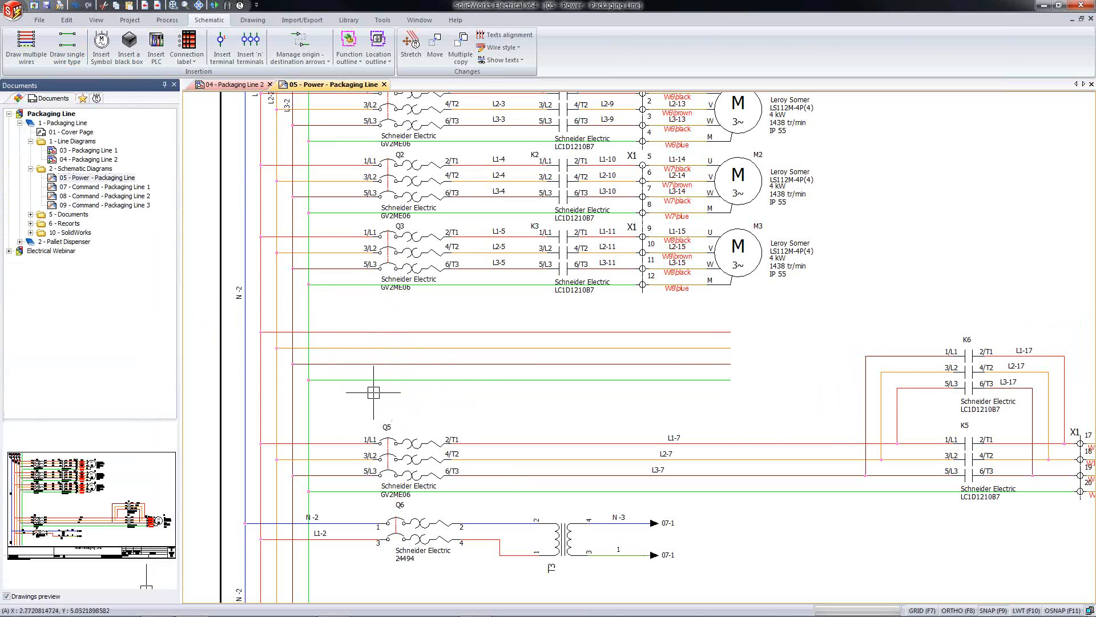
Step: Insert a 3 poles magneto-thermal circuit breaker symbol near the start of the new phase wires, in line with Q3 and Q5
click(102, 40)
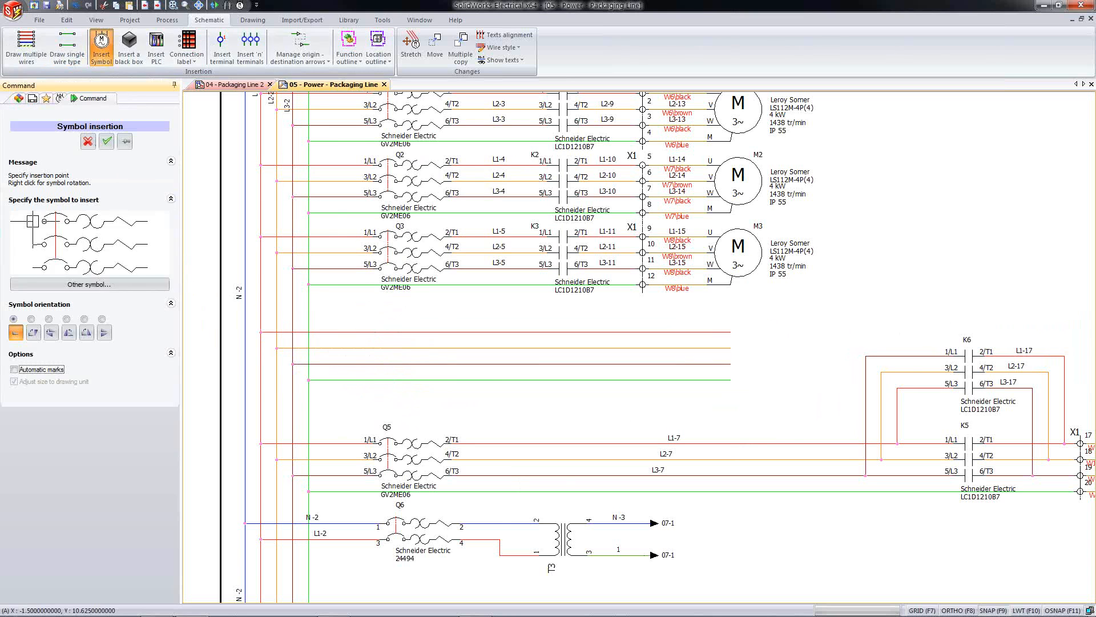
click(89, 284)
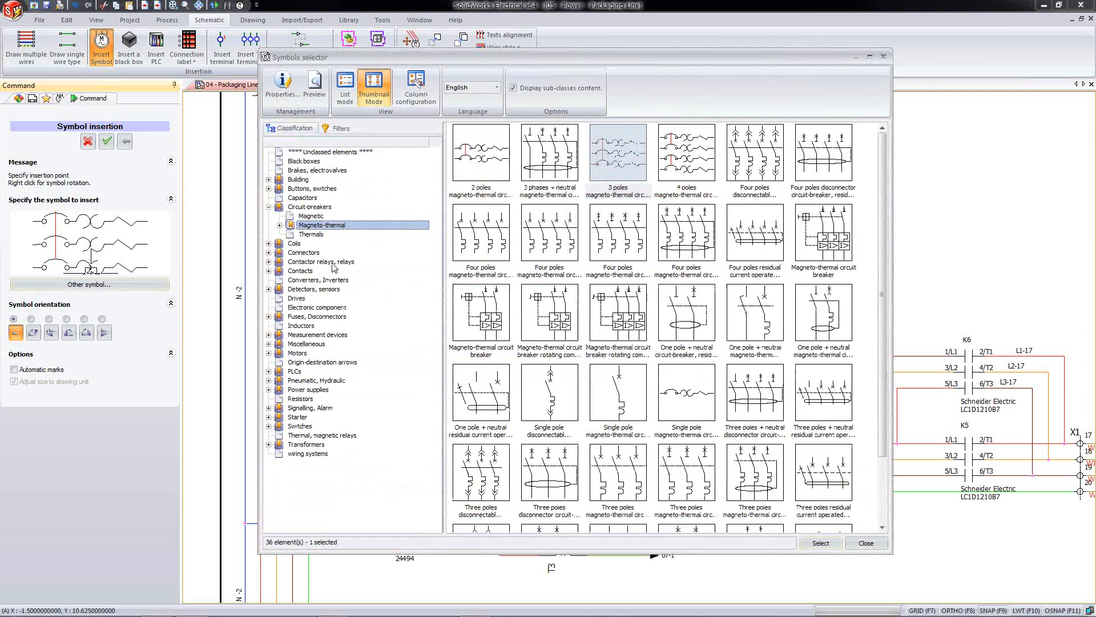
click(303, 179)
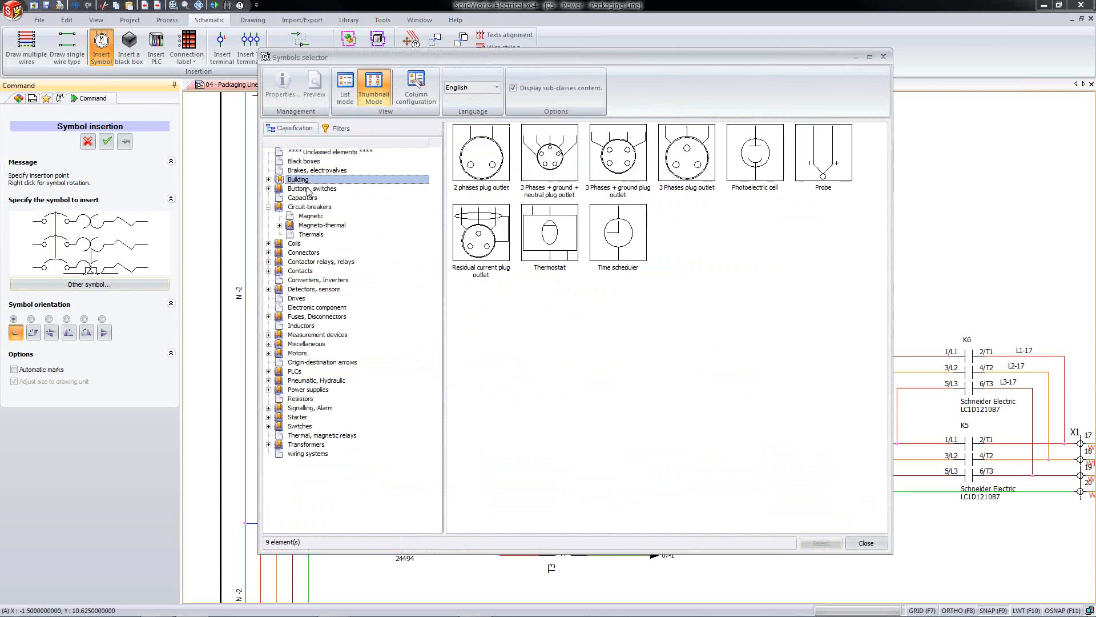
click(308, 188)
click(314, 224)
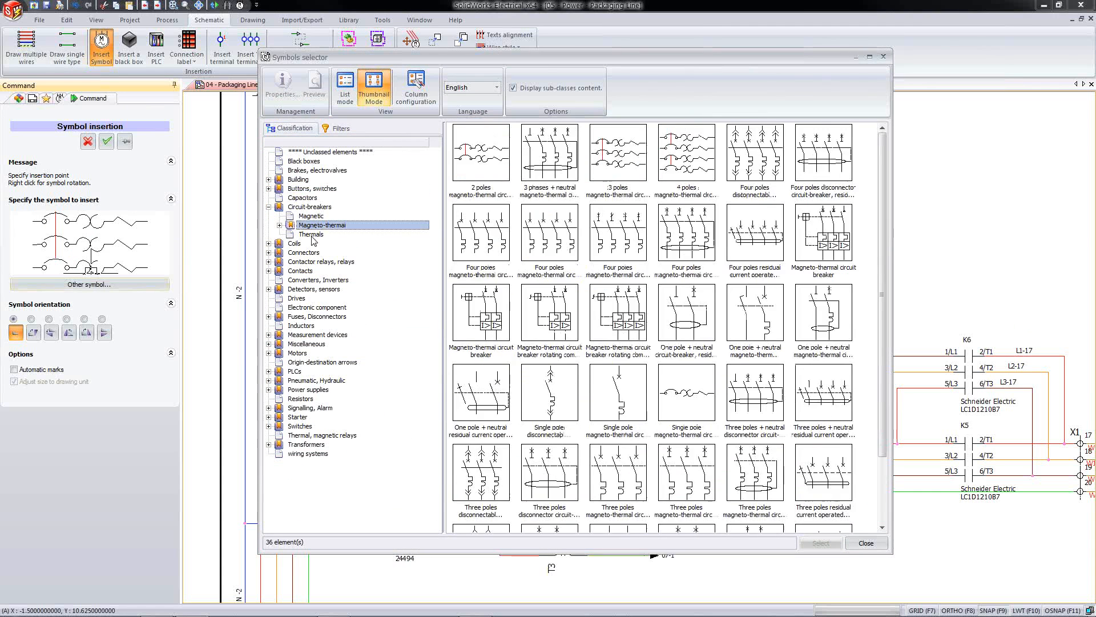
click(308, 244)
click(306, 253)
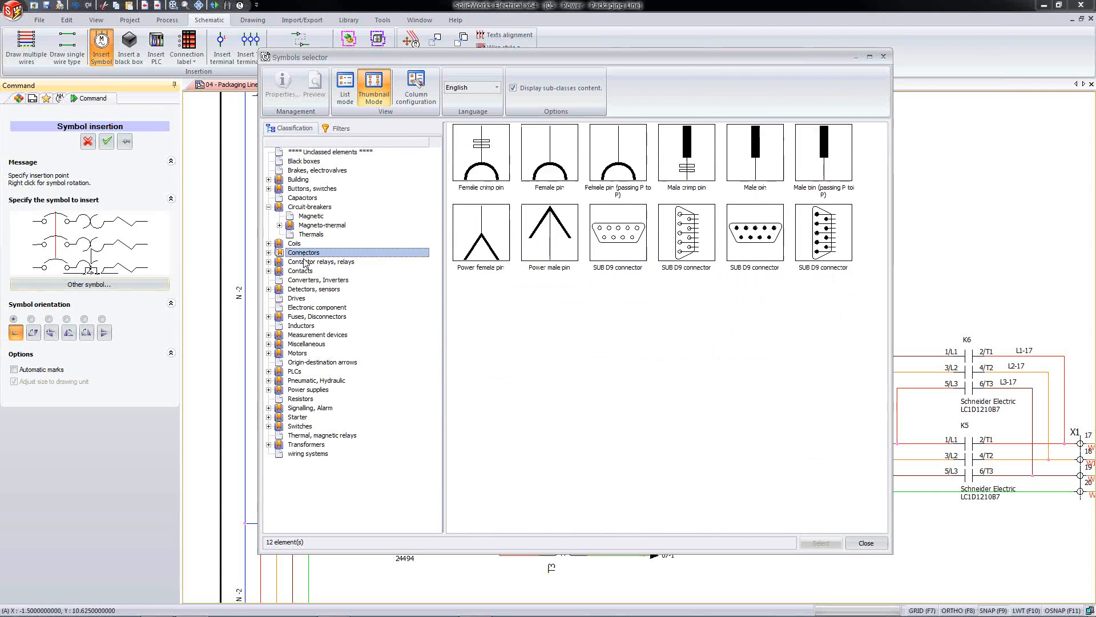
click(306, 281)
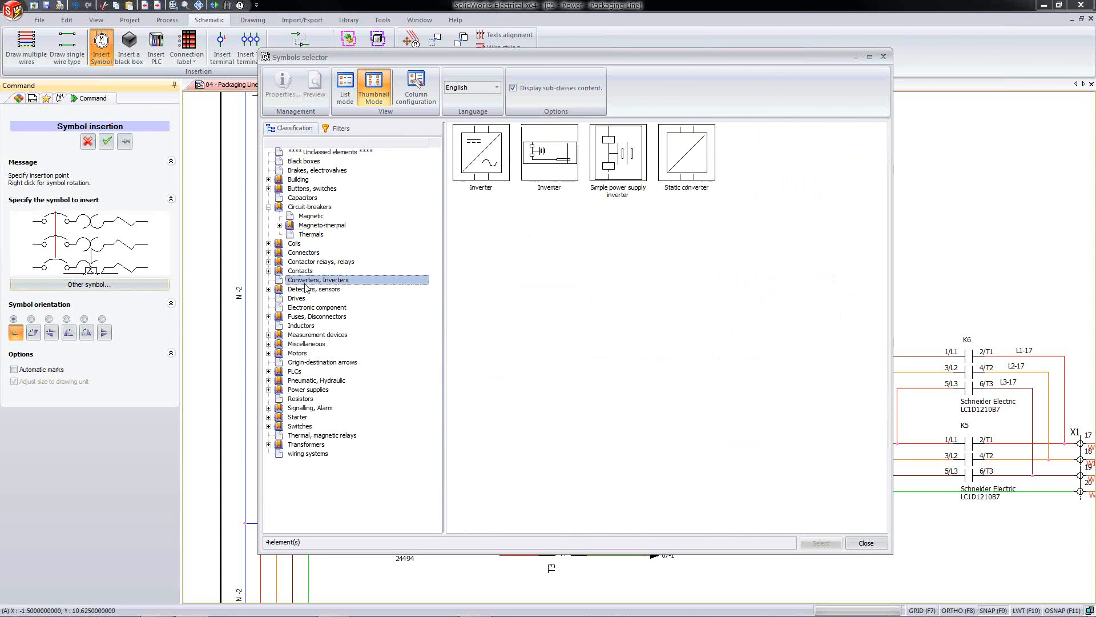
click(315, 226)
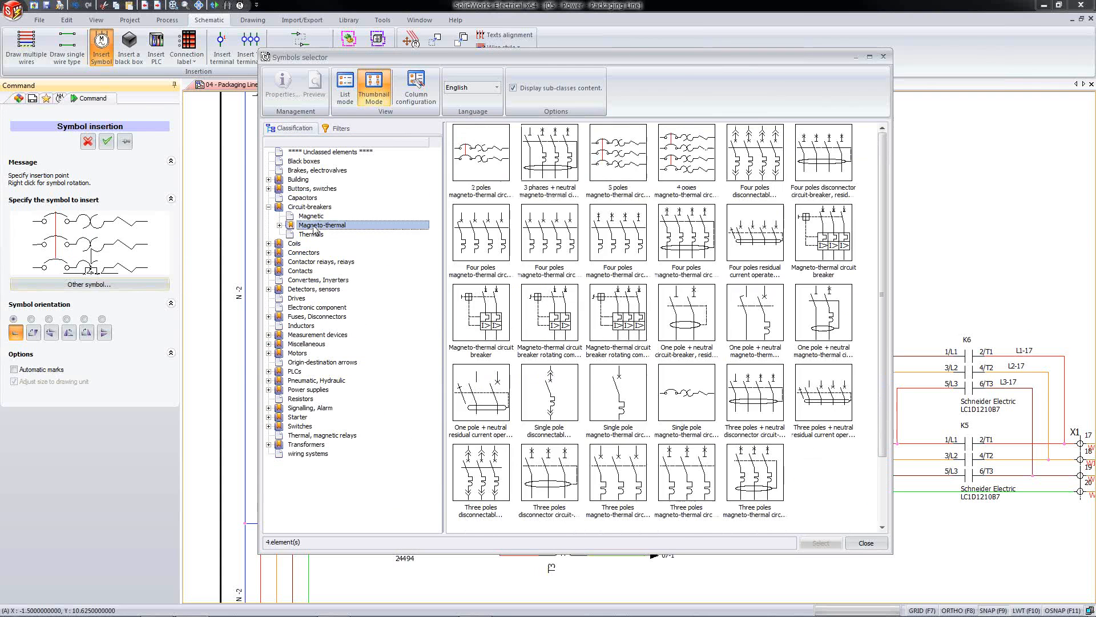
click(628, 167)
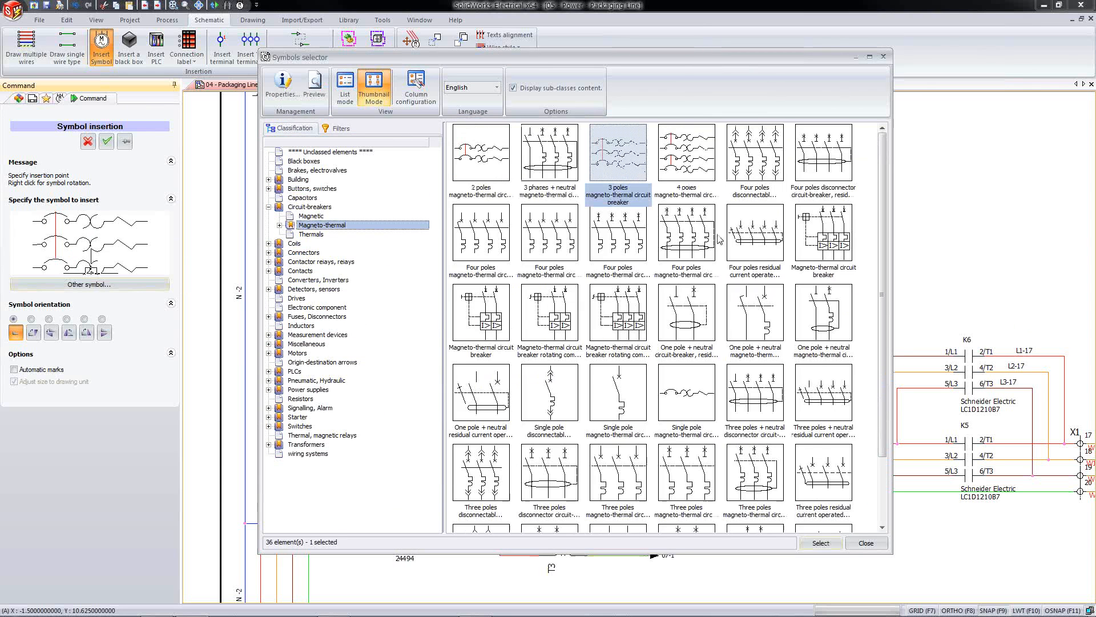
click(821, 543)
click(369, 329)
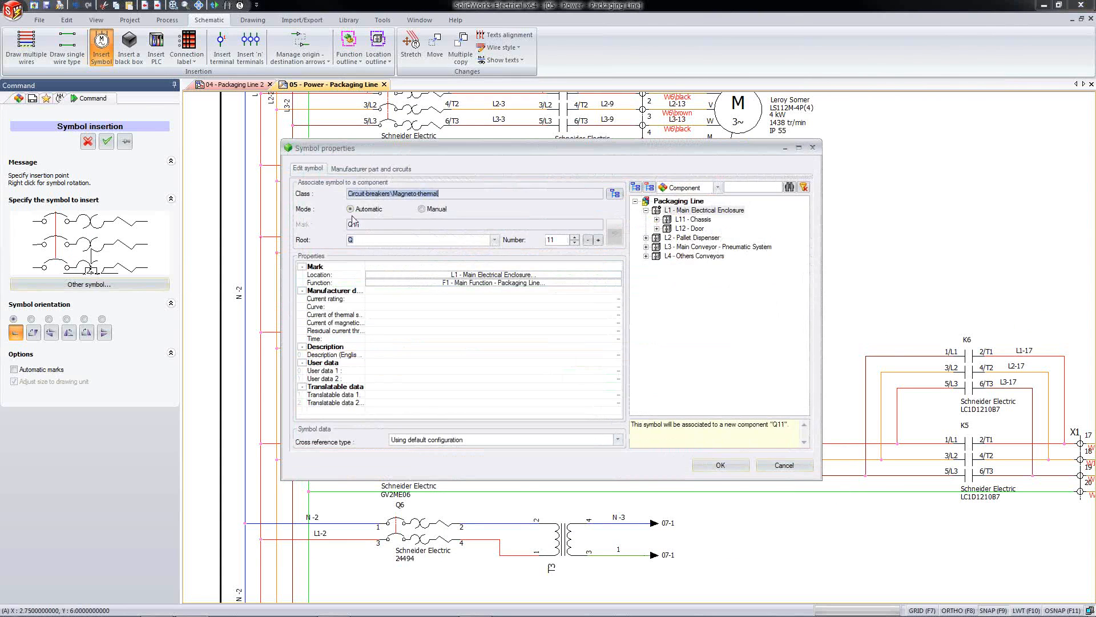
Step: Associate the new circuit breaker symbol with the existing component =F1-Q4 in L11 - Chassis
click(365, 225)
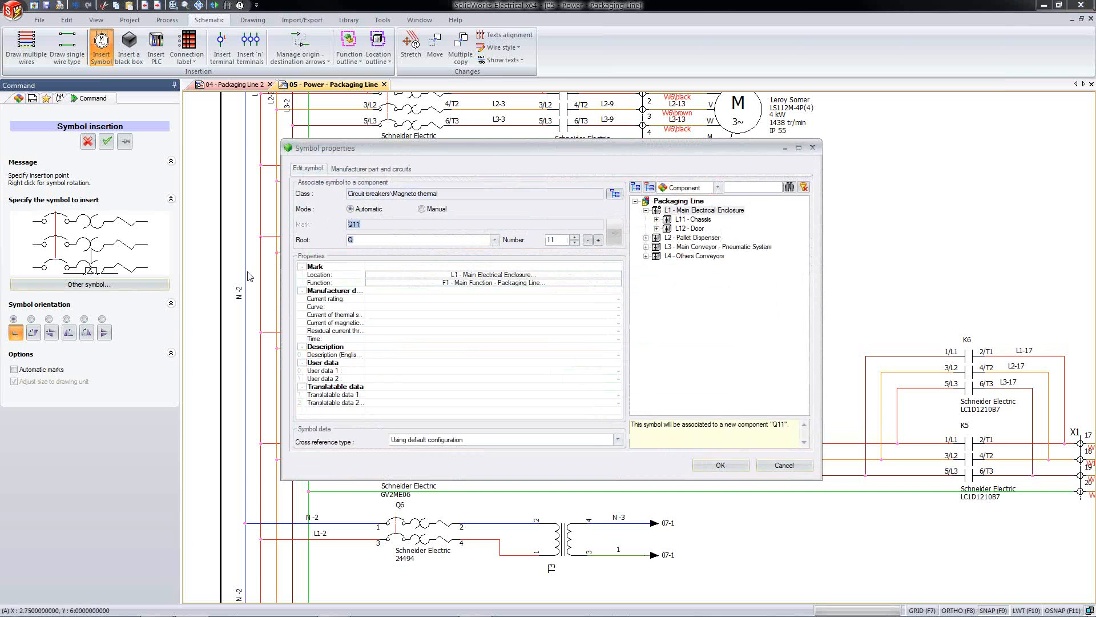
click(657, 220)
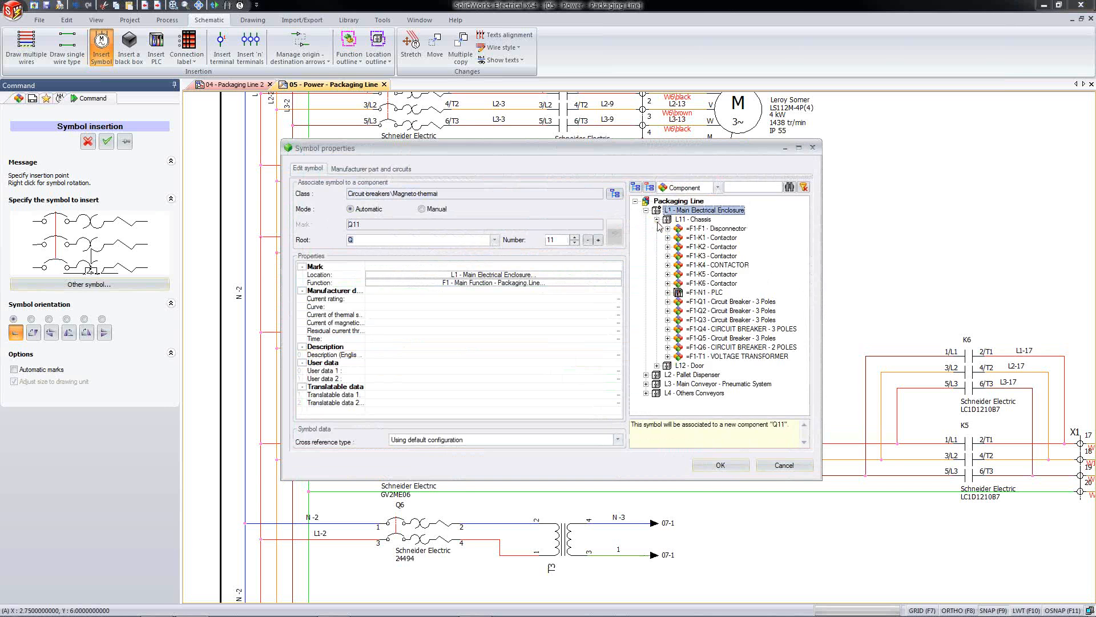
click(722, 330)
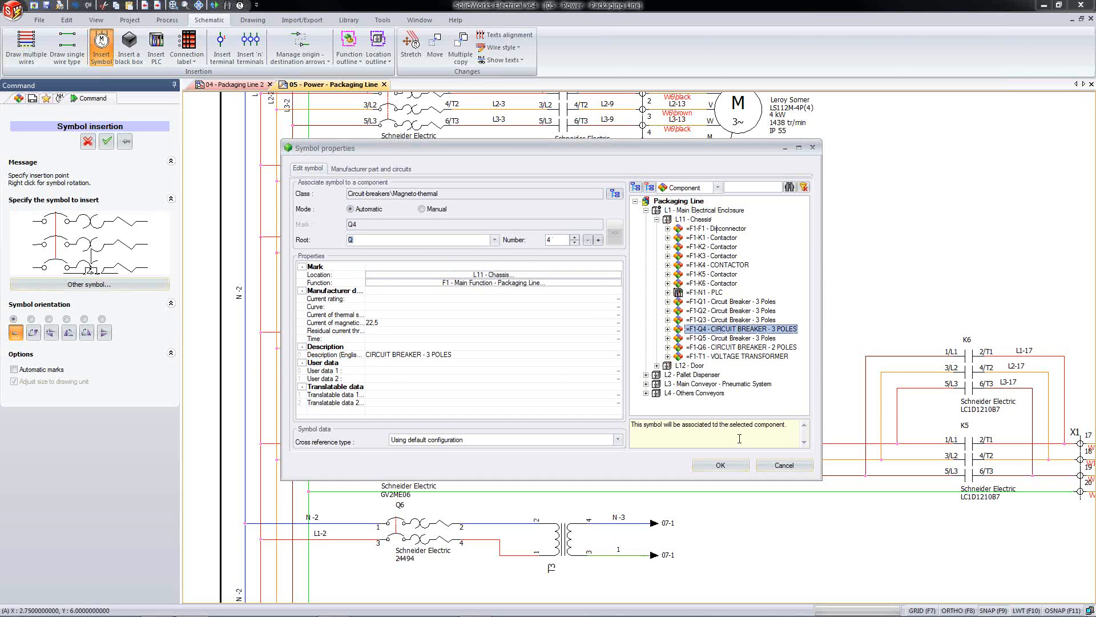
click(720, 465)
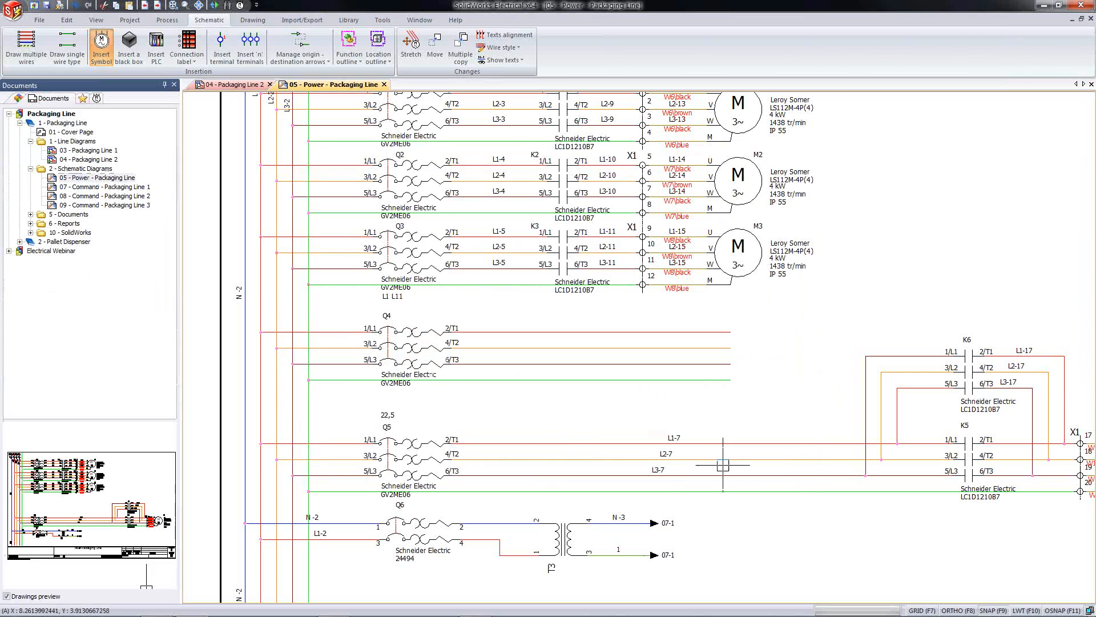
scroll(406, 389, up, 2)
scroll(406, 388, up, 2)
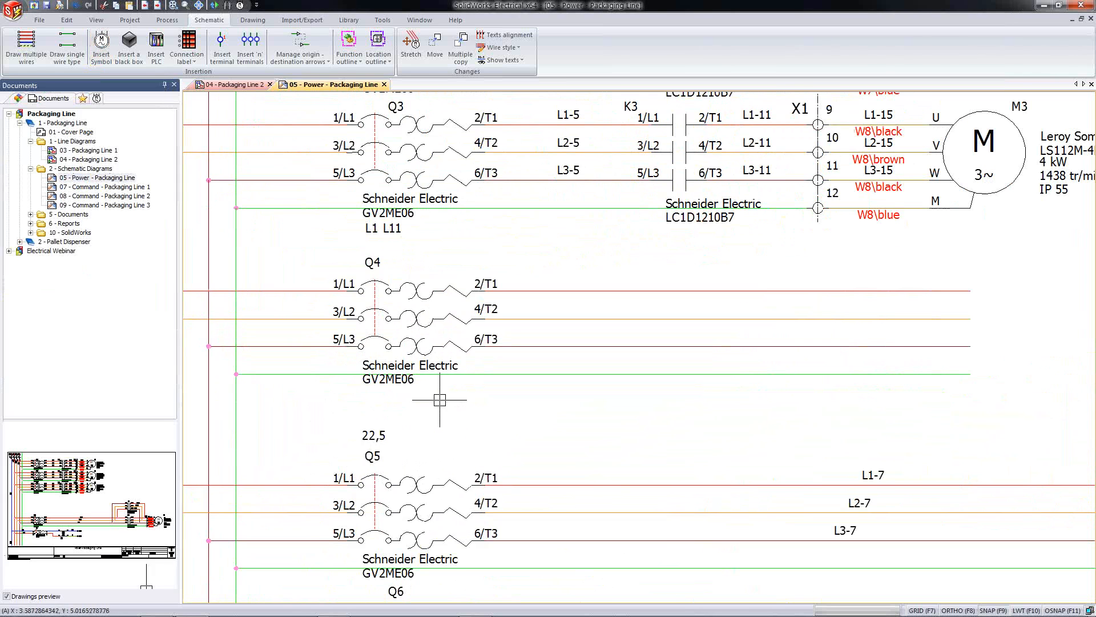
scroll(719, 435, down, 2)
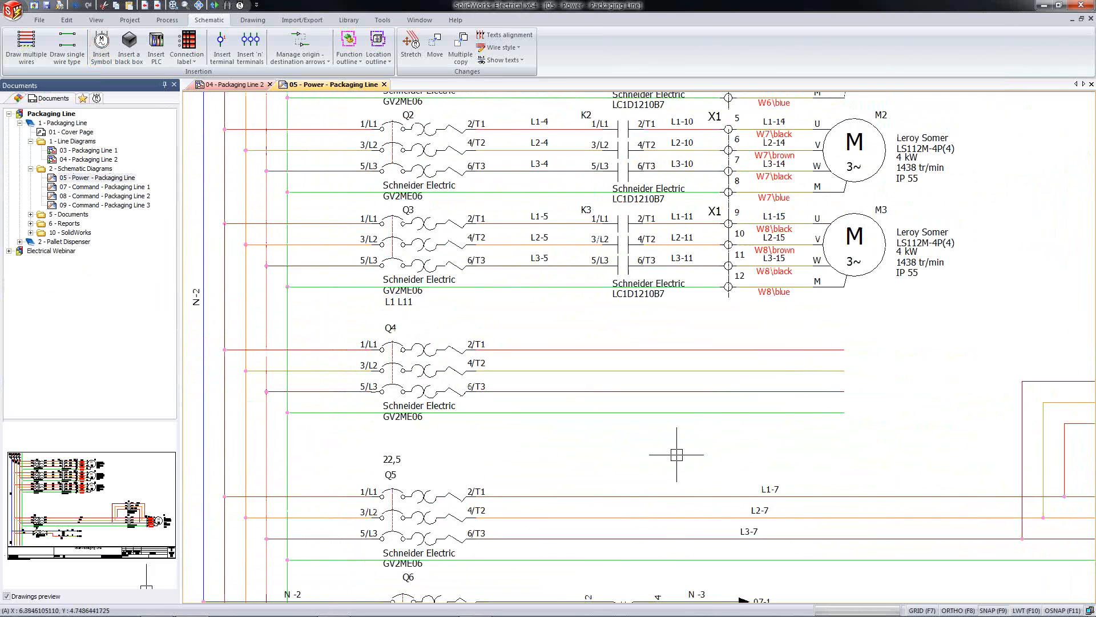
Step: Look through the Interruptors / Contactors, Command and Sensors symbol groups and the selector for adding symbols to a group
click(96, 99)
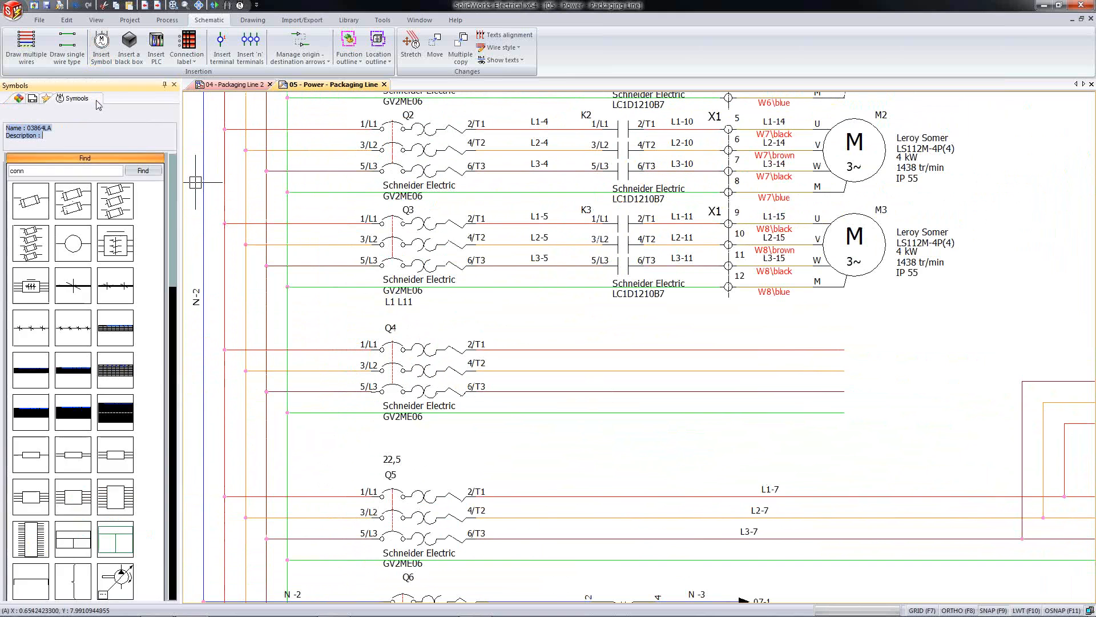
click(94, 157)
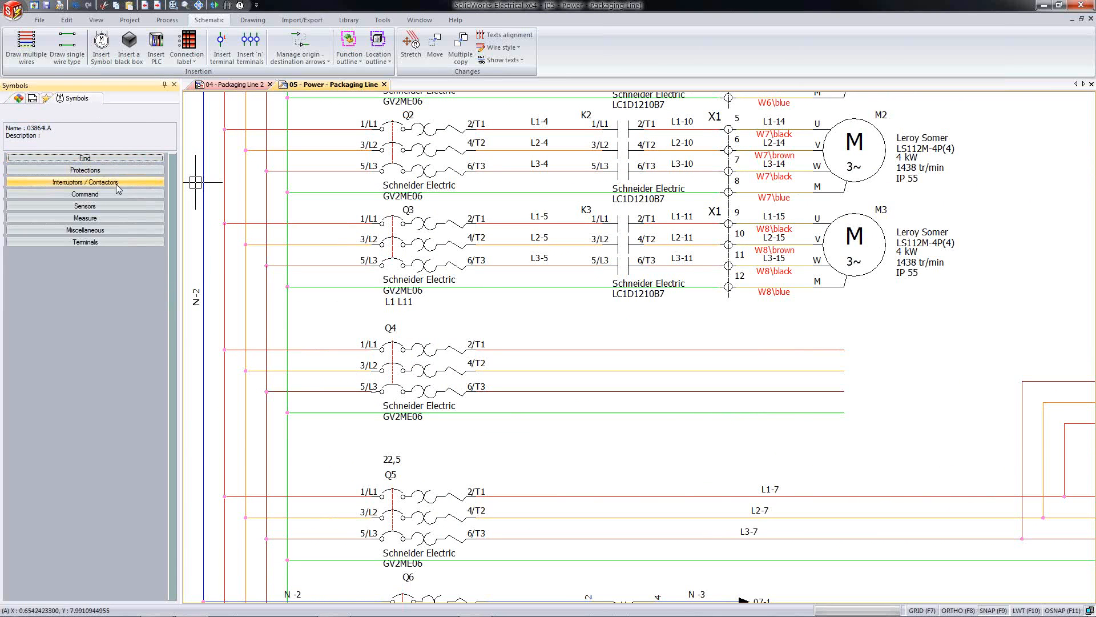
click(118, 183)
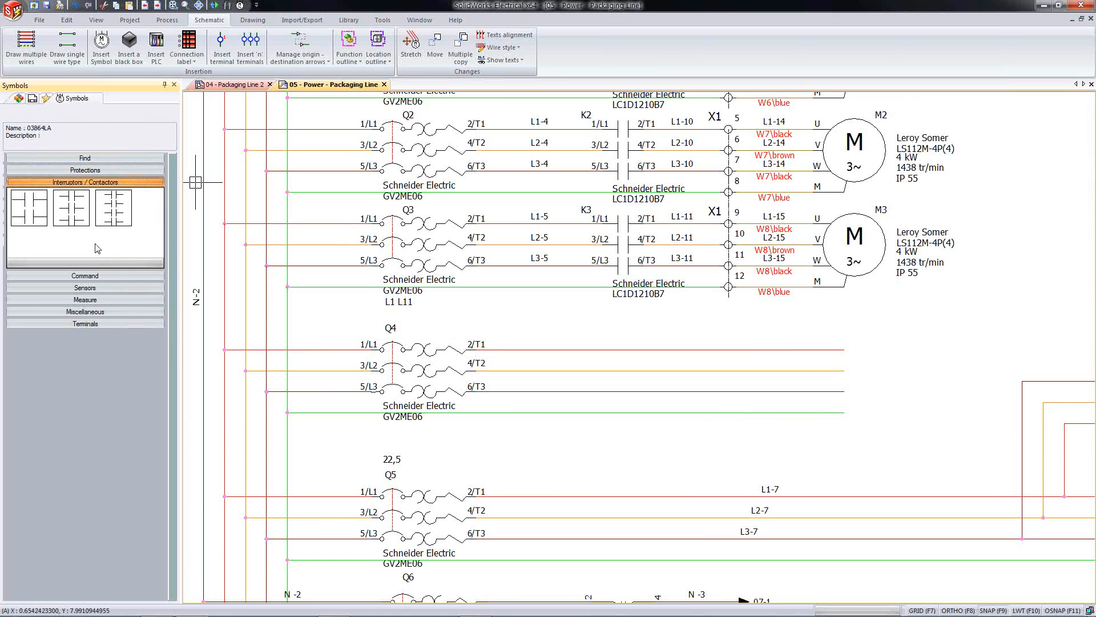
click(81, 275)
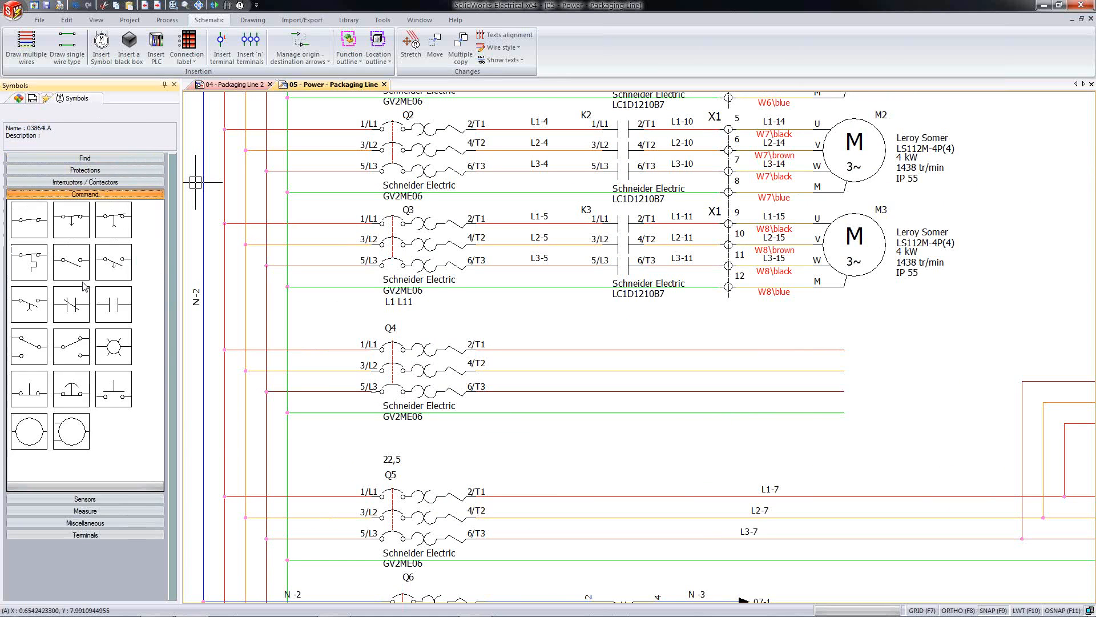
click(94, 499)
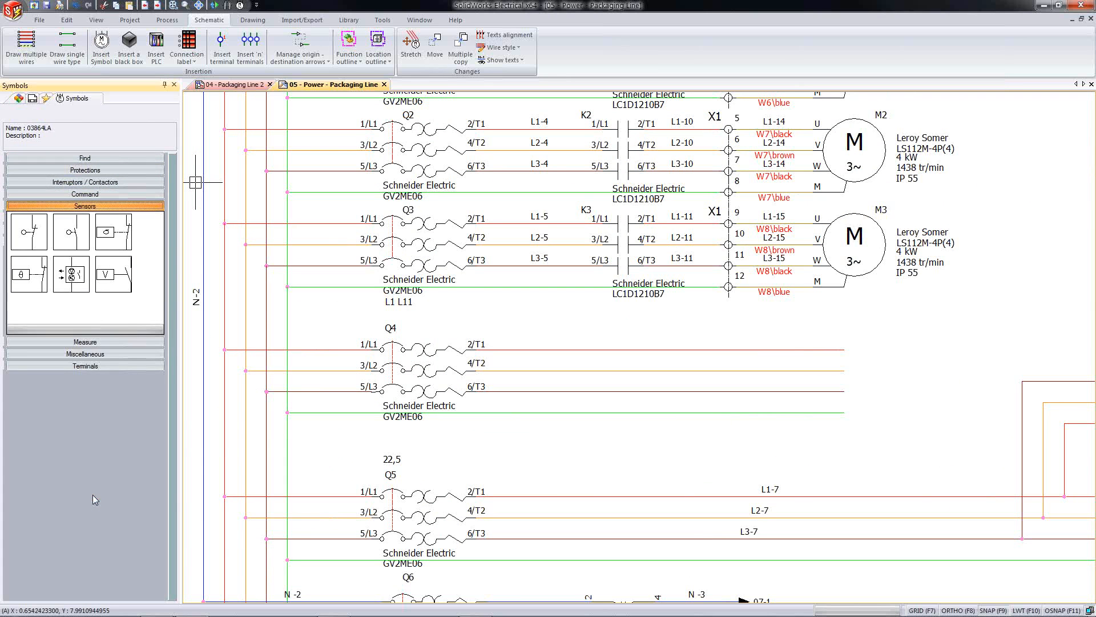
right_click(88, 316)
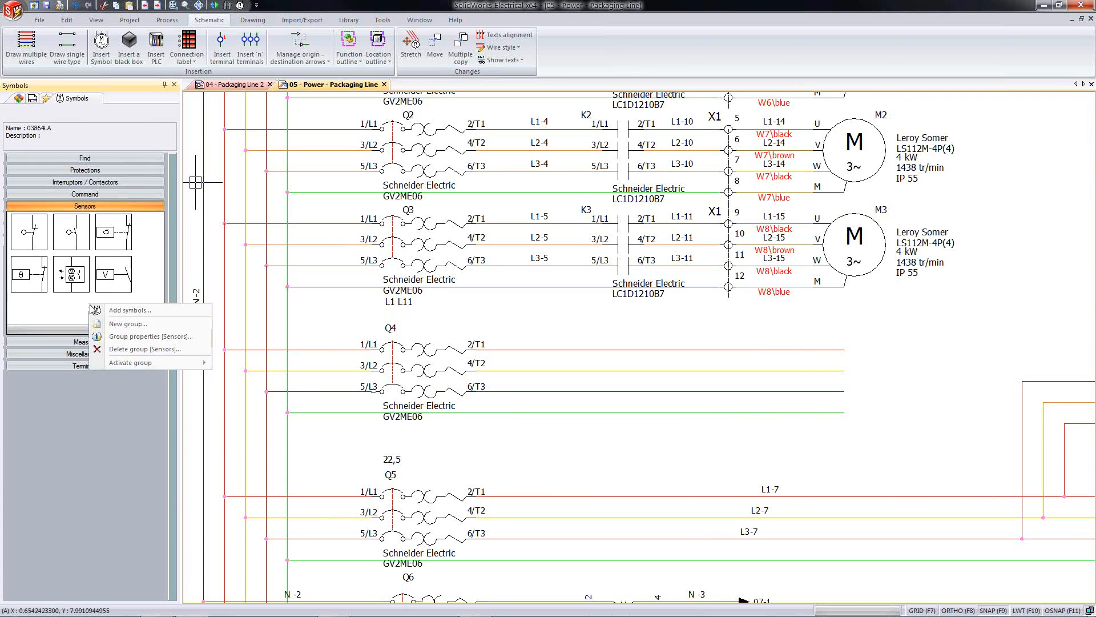
click(156, 312)
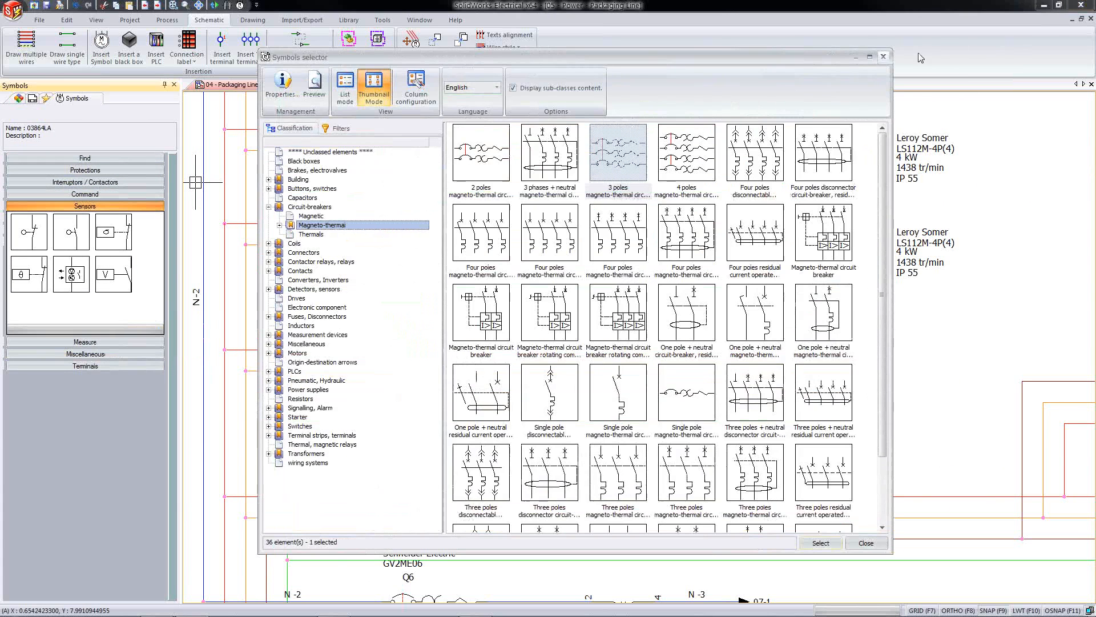
click(883, 57)
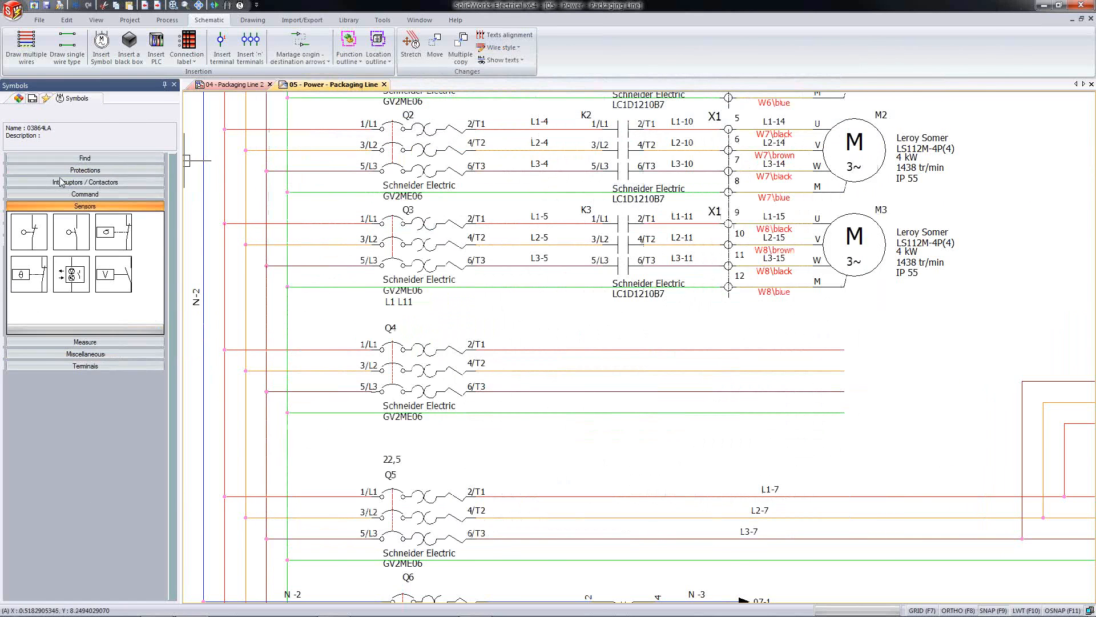
Step: Place a three-pole power contactor symbol on the Q4 phase wires below K3 and associate it with the existing contactor =F1-K4
click(61, 182)
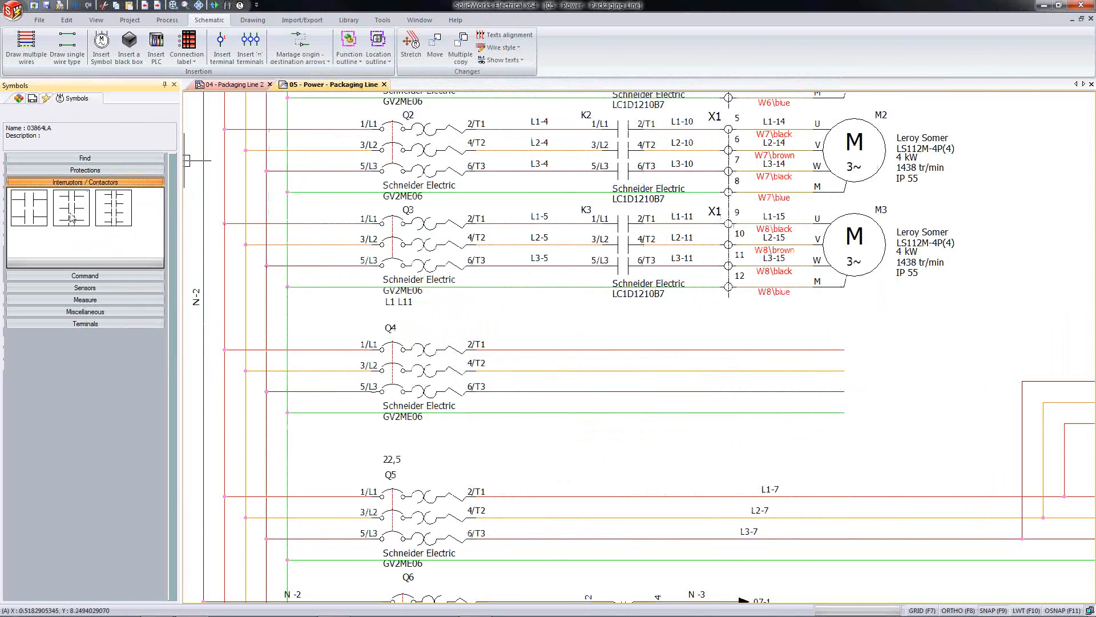
drag(82, 238, 623, 369)
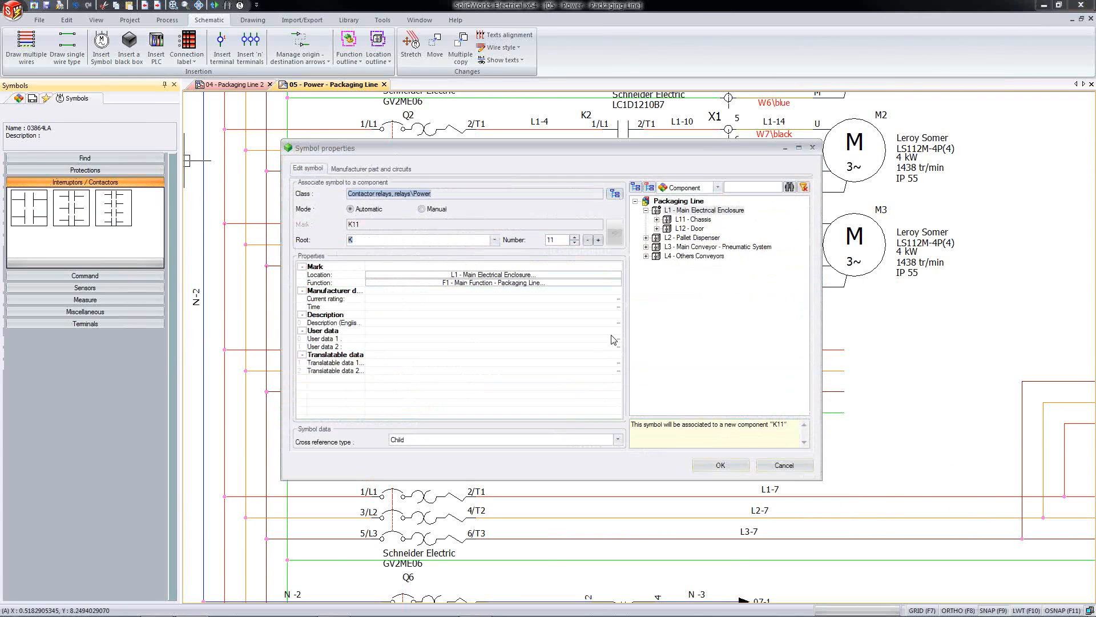
click(657, 220)
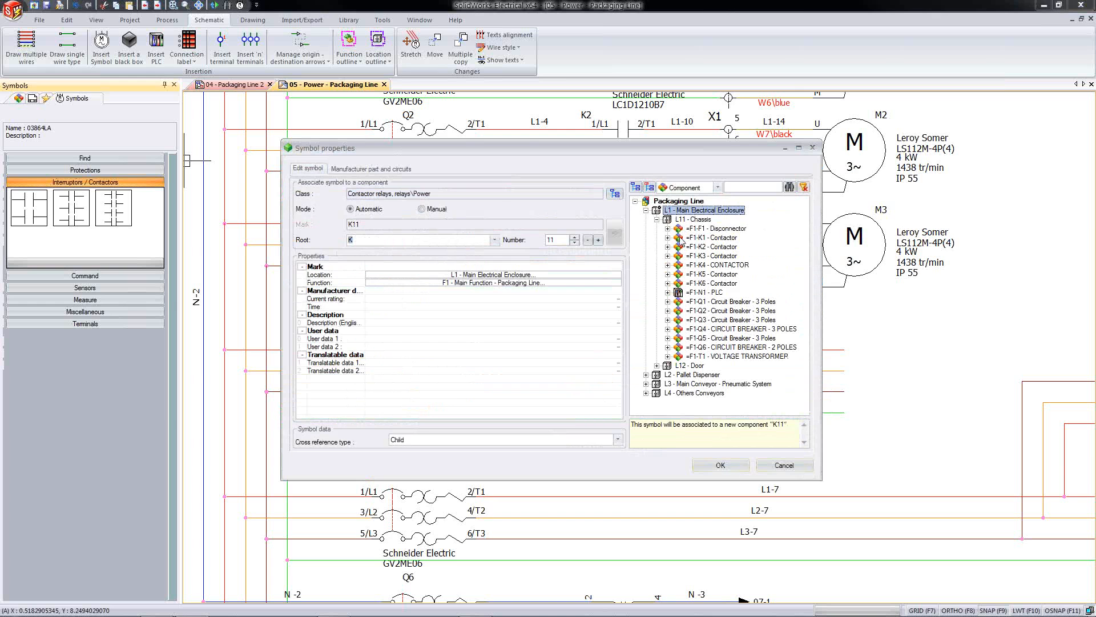
click(708, 265)
click(721, 464)
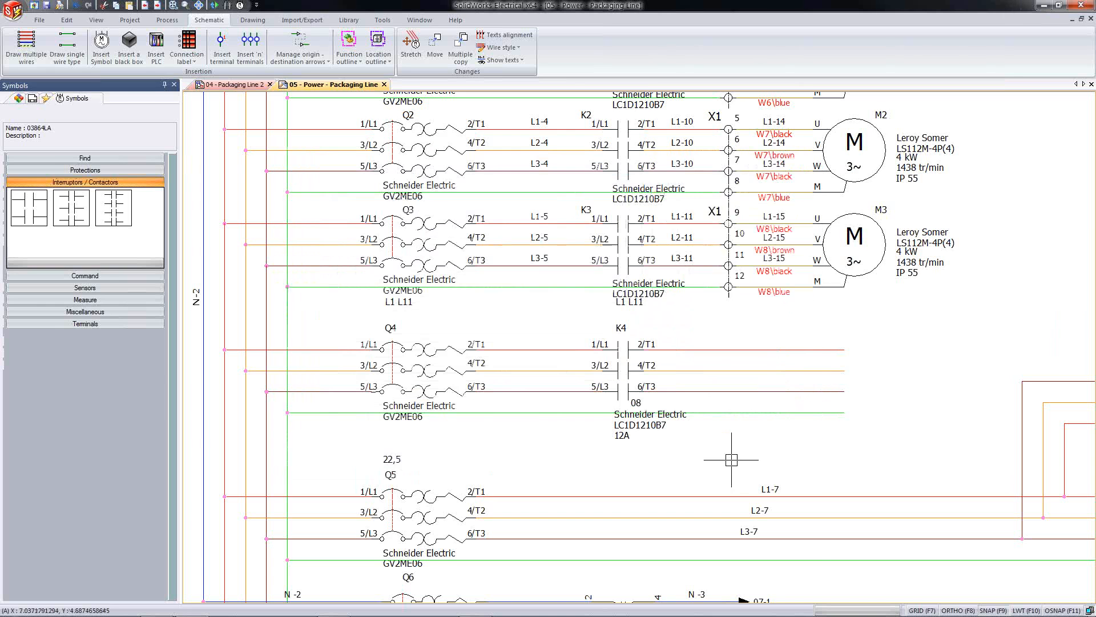
Step: Place a three-phase motor symbol at the end of the Q4 circuit wires and associate it with =F1-M4 in L4 - Others Conveyors
middle_drag(913, 451, 814, 425)
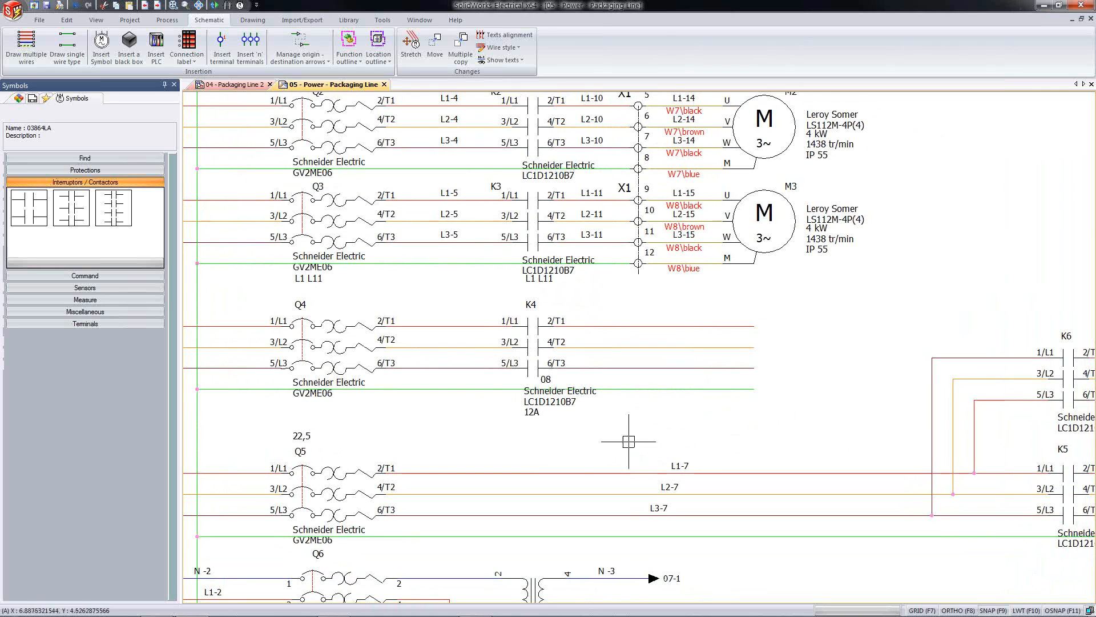
click(77, 311)
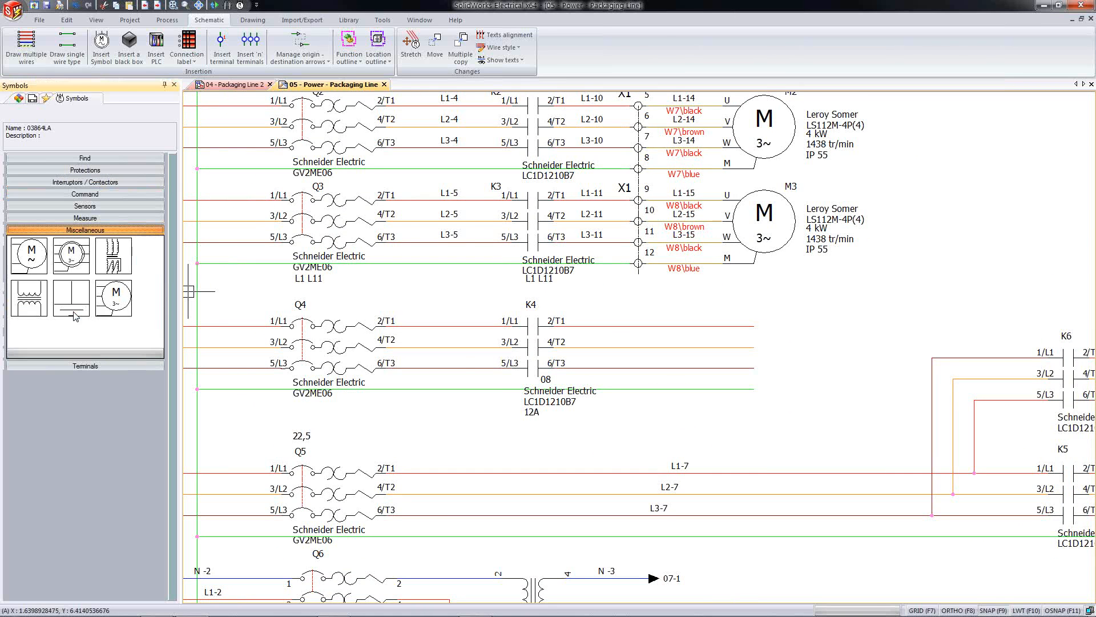
drag(114, 305, 732, 327)
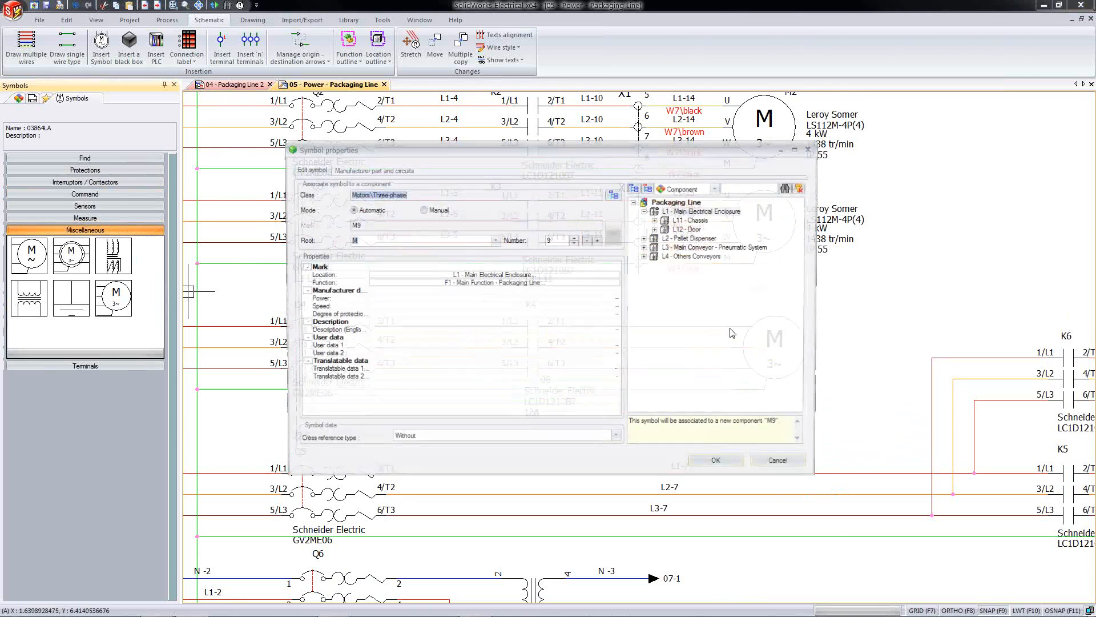
click(646, 256)
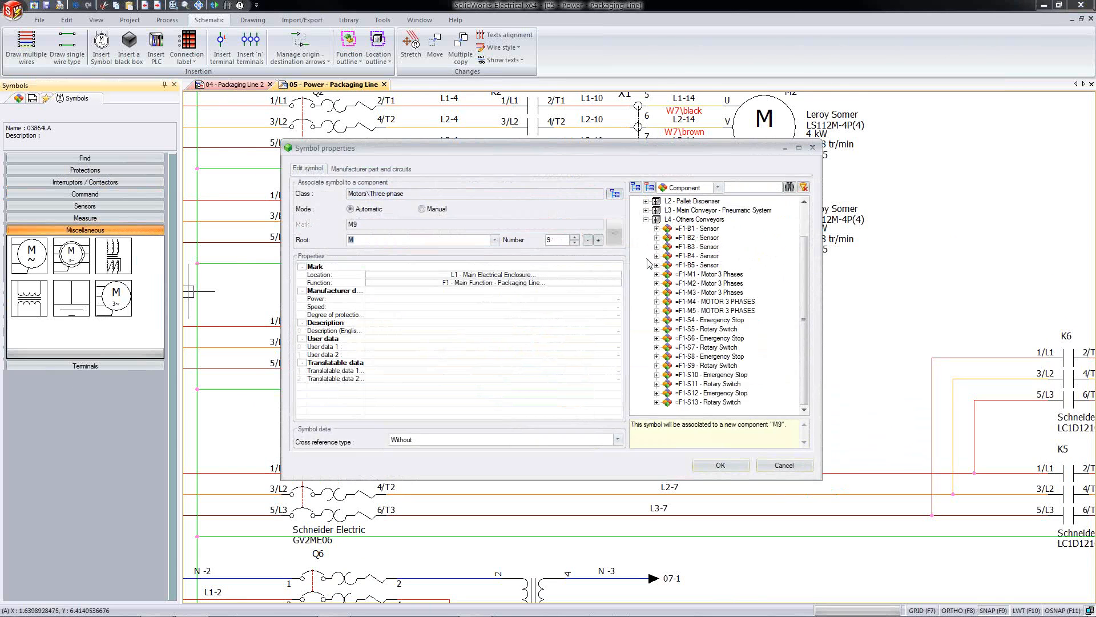
click(698, 302)
click(721, 465)
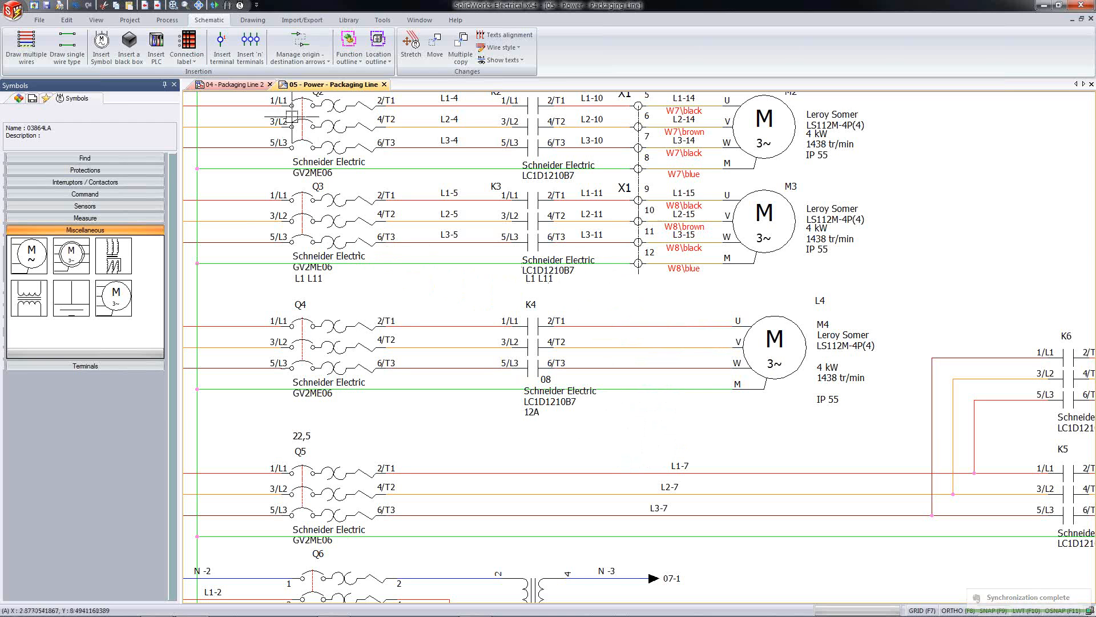
Step: Insert a row of terminals across the four wires between K4 and M4, assigning them all to terminal strip =F1-X1 from mark 13
click(251, 48)
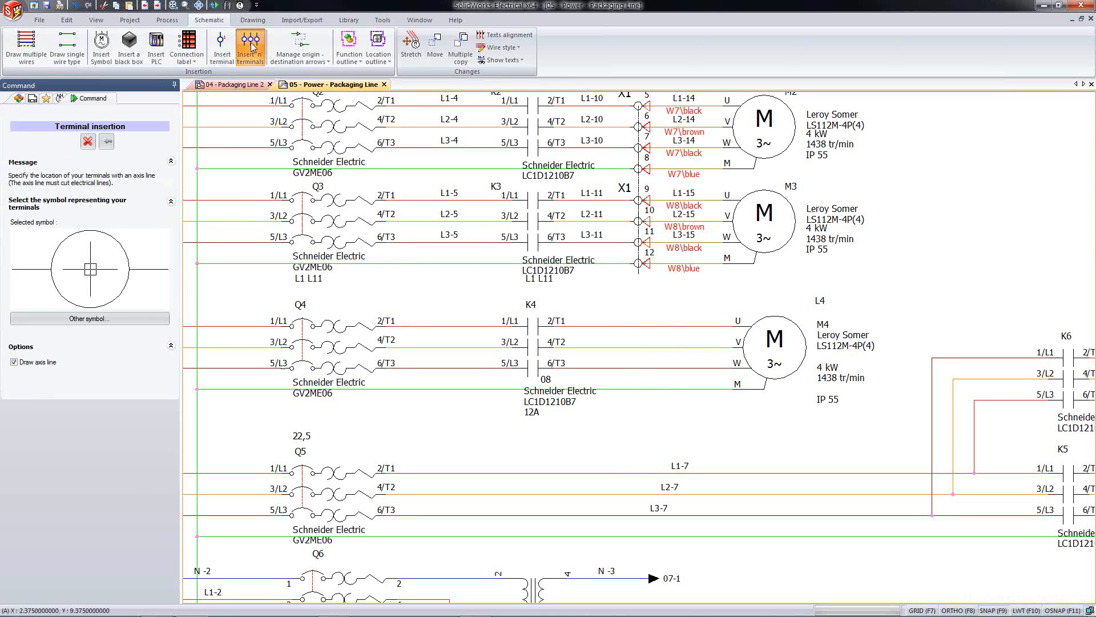
click(638, 315)
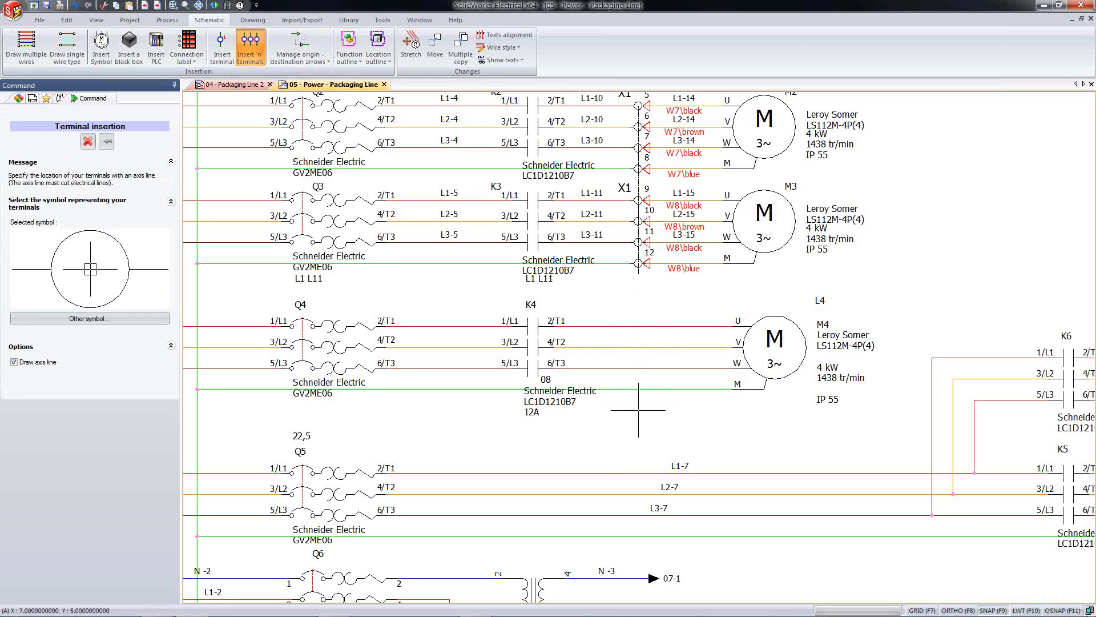
click(639, 410)
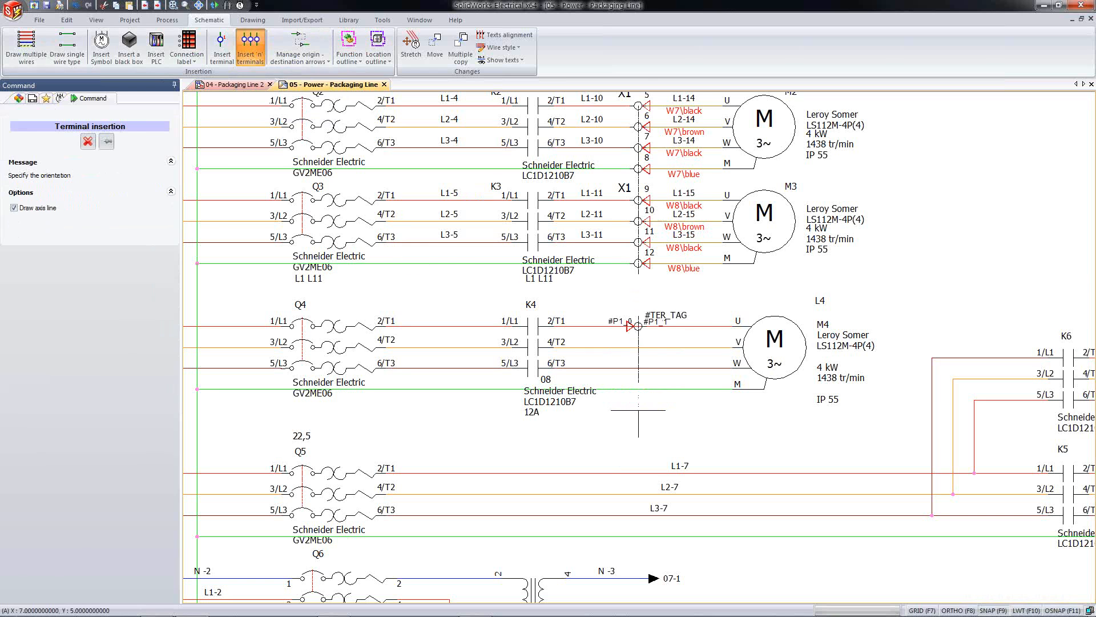
click(606, 409)
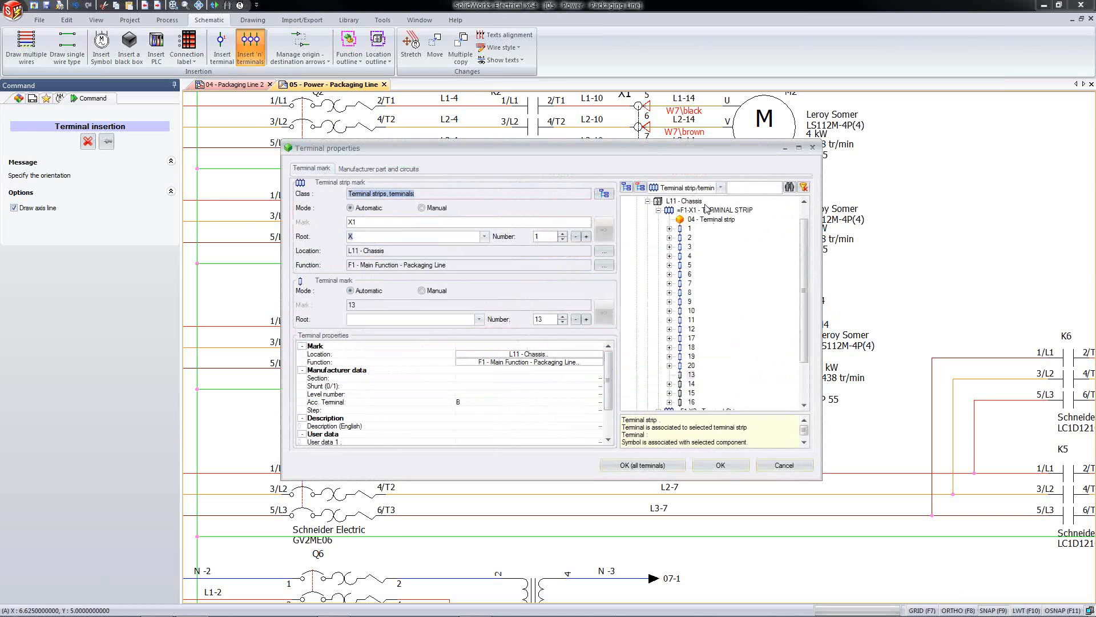
click(688, 211)
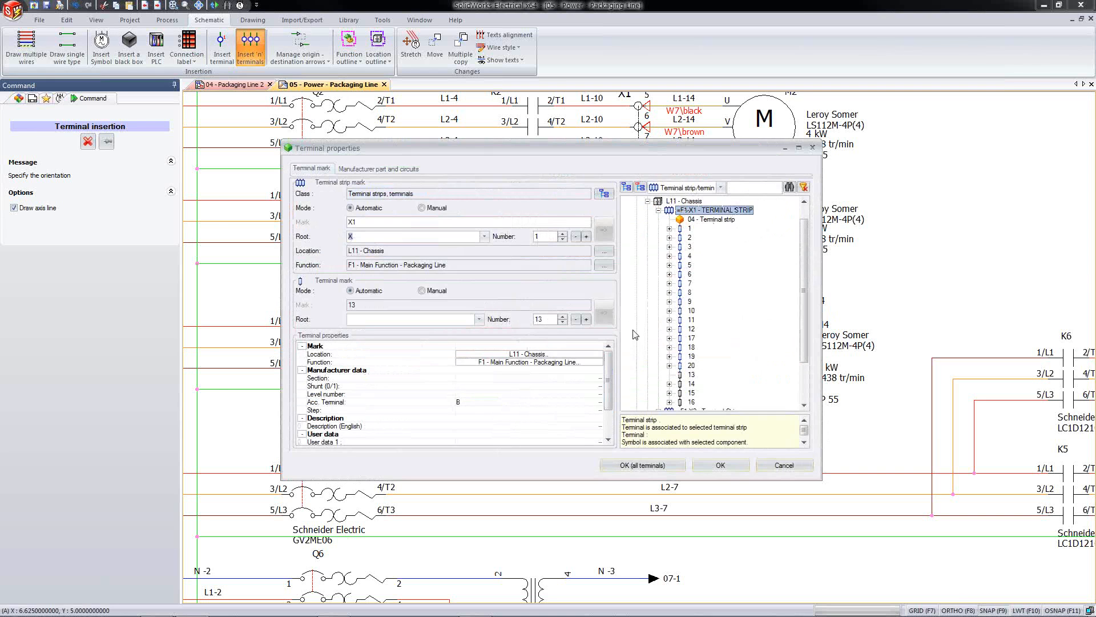
click(643, 464)
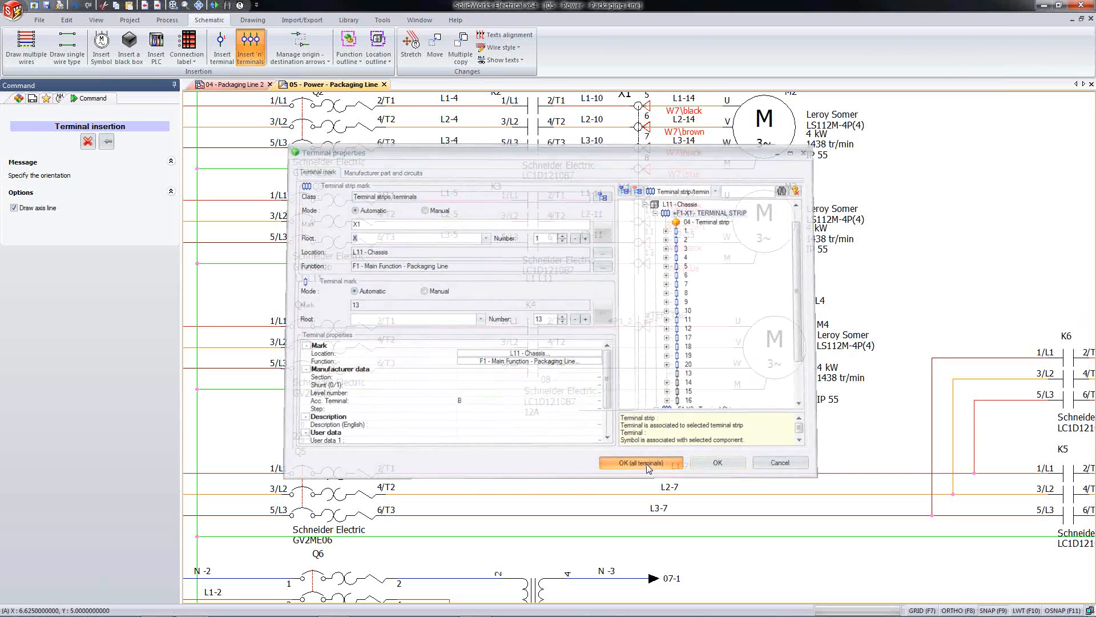
Step: Examine the terminals and cable cores of the M4 motor circuit and compare it with the other circuits on the sheet
scroll(659, 327, up, 1)
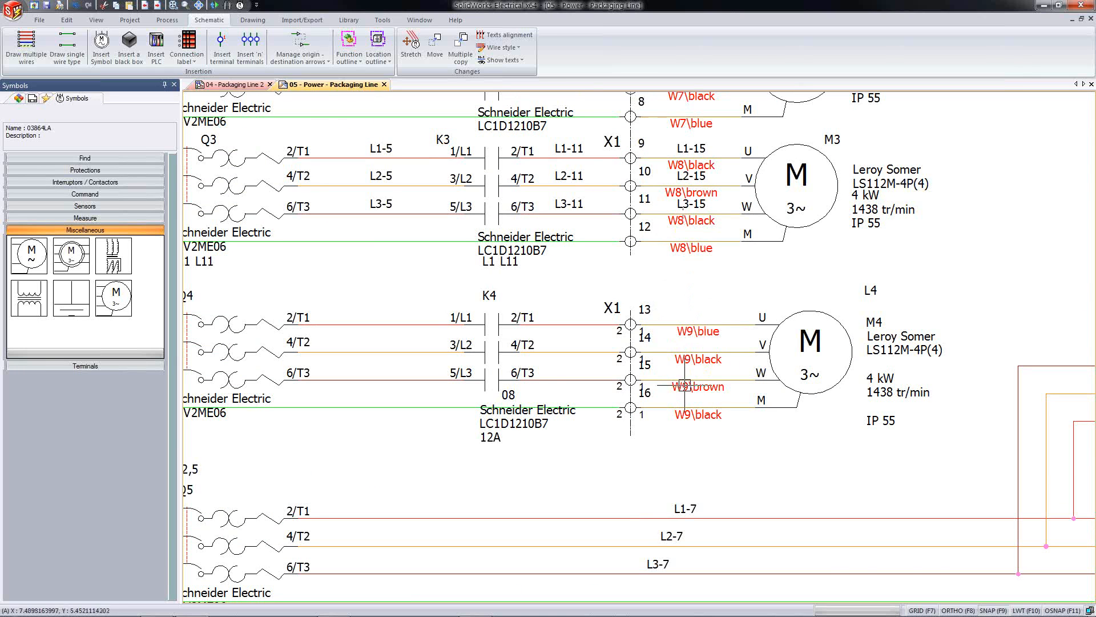
middle_click(578, 471)
middle_click(579, 471)
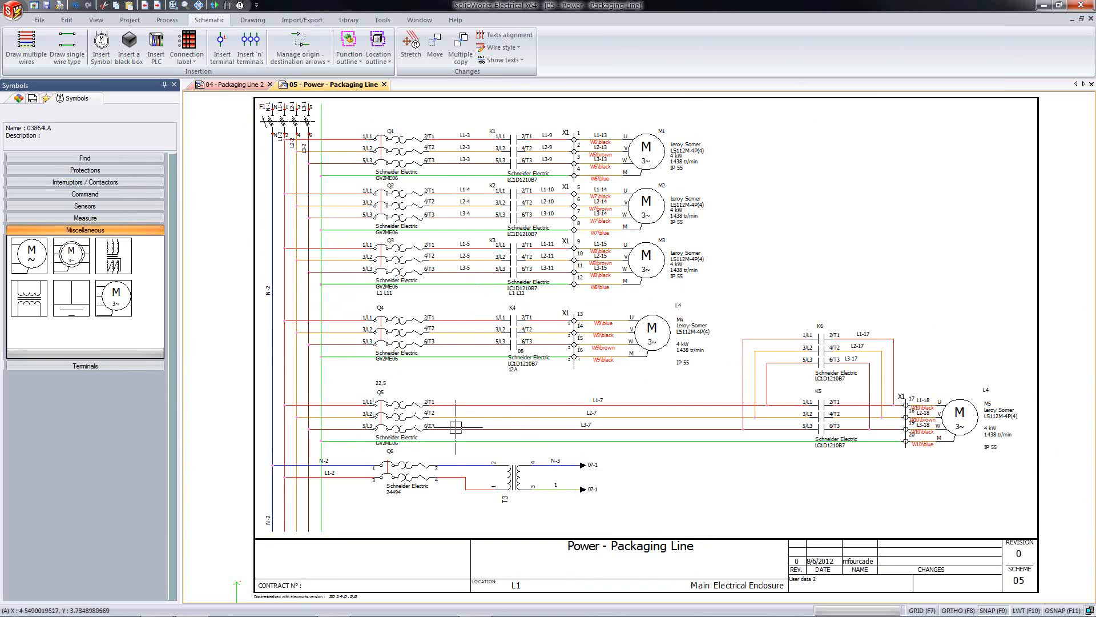
scroll(611, 350, up, 1)
scroll(611, 350, up, 4)
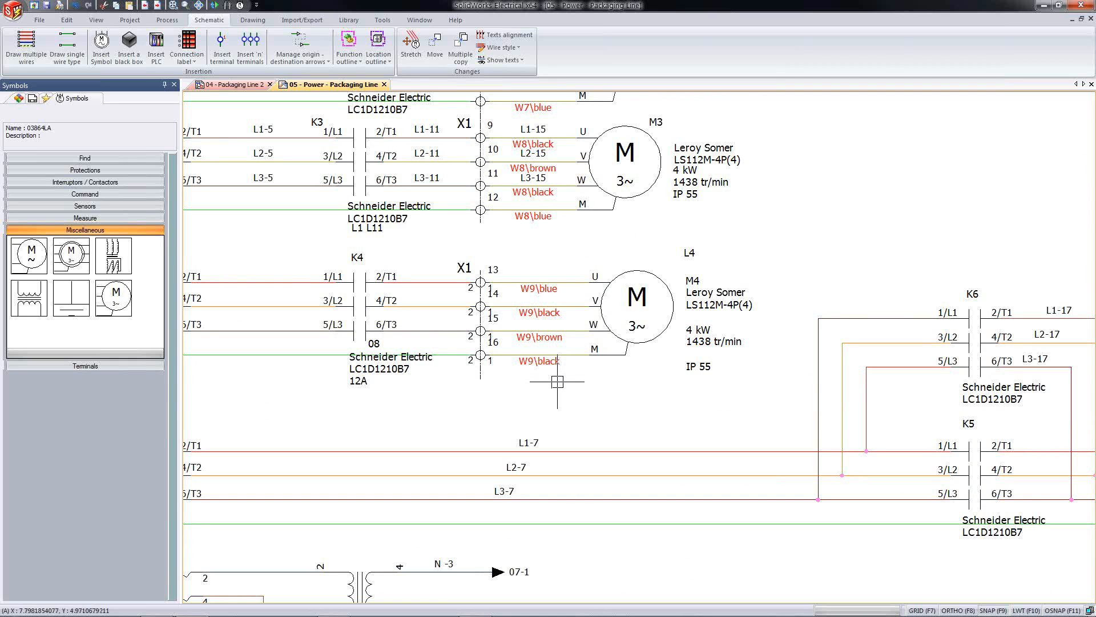
scroll(436, 402, down, 4)
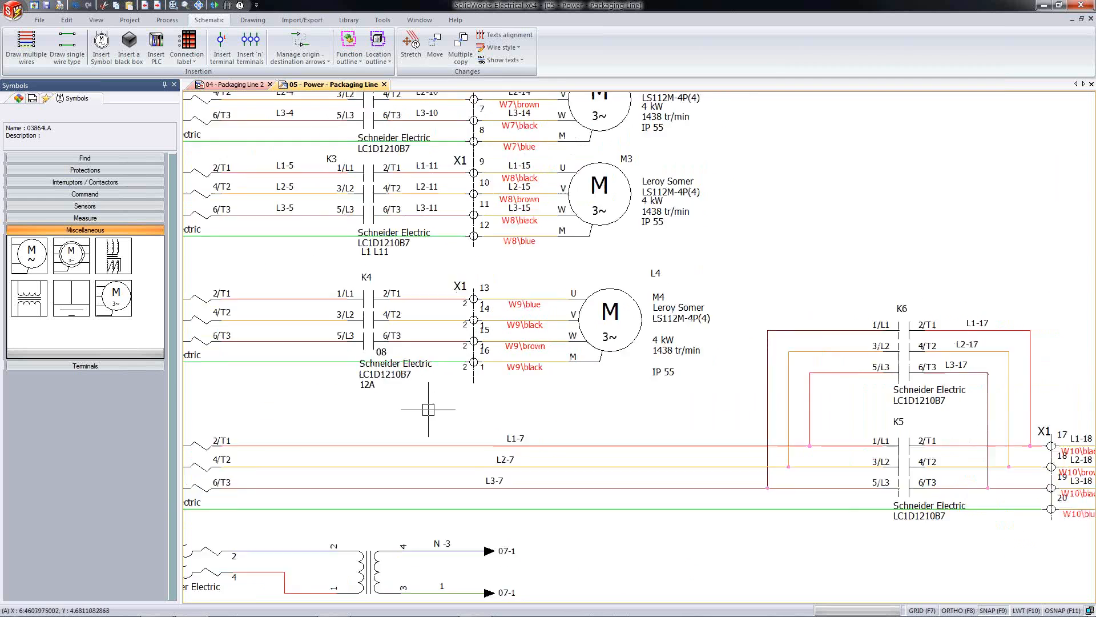
scroll(425, 419, down, 4)
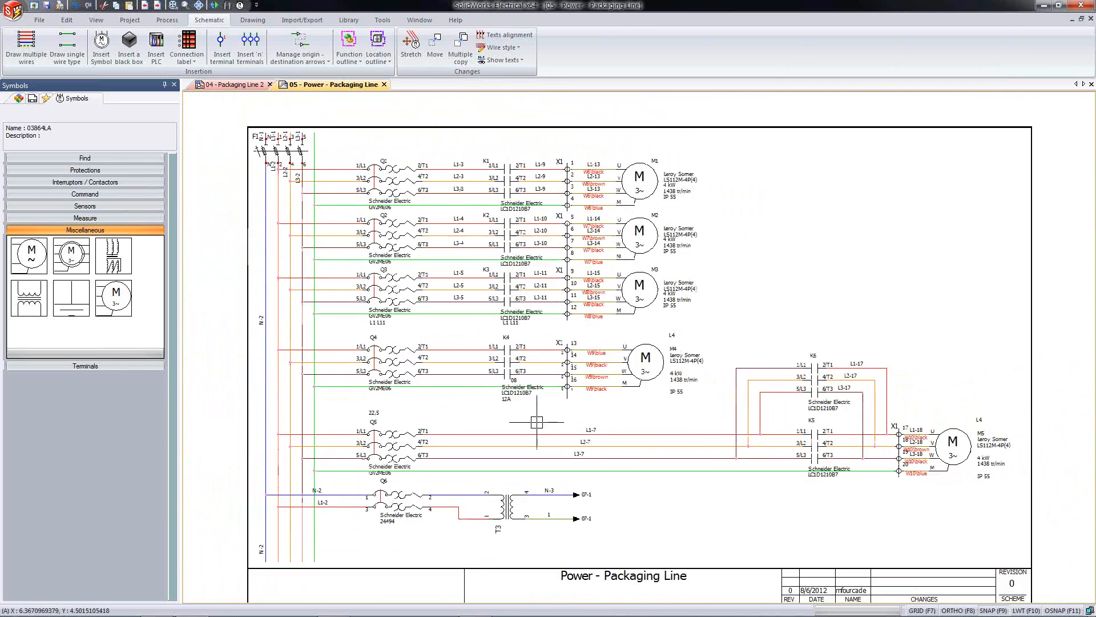
middle_drag(552, 416, 539, 398)
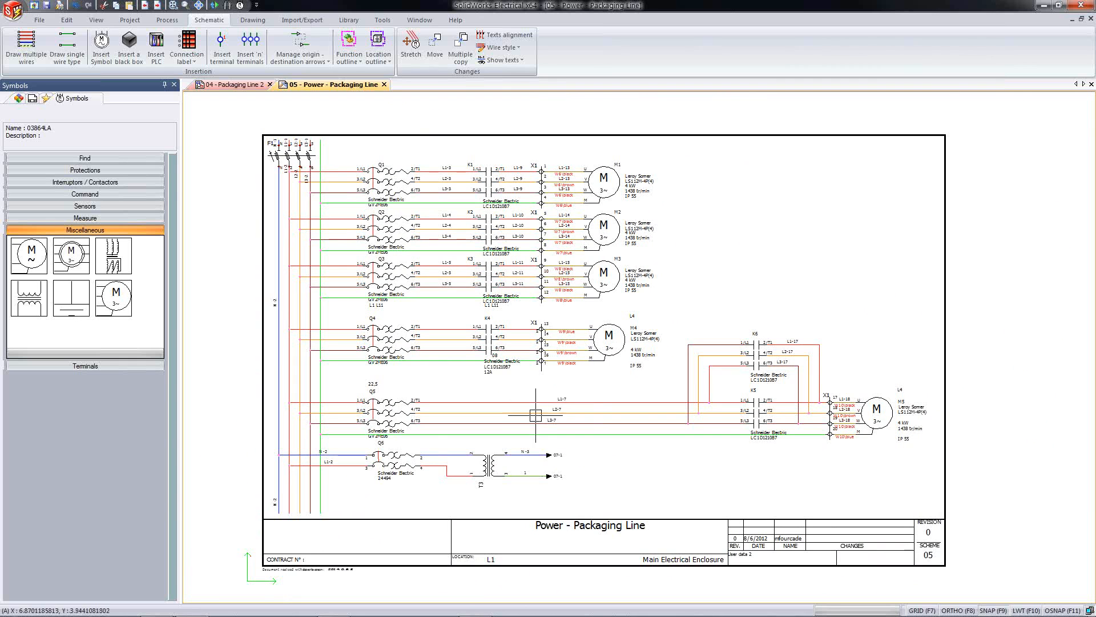
Step: Switch to the SOLIDWORKS packaging line assembly and display its saved view 3 - Main Electrical Enclosure
mouse_move(488, 615)
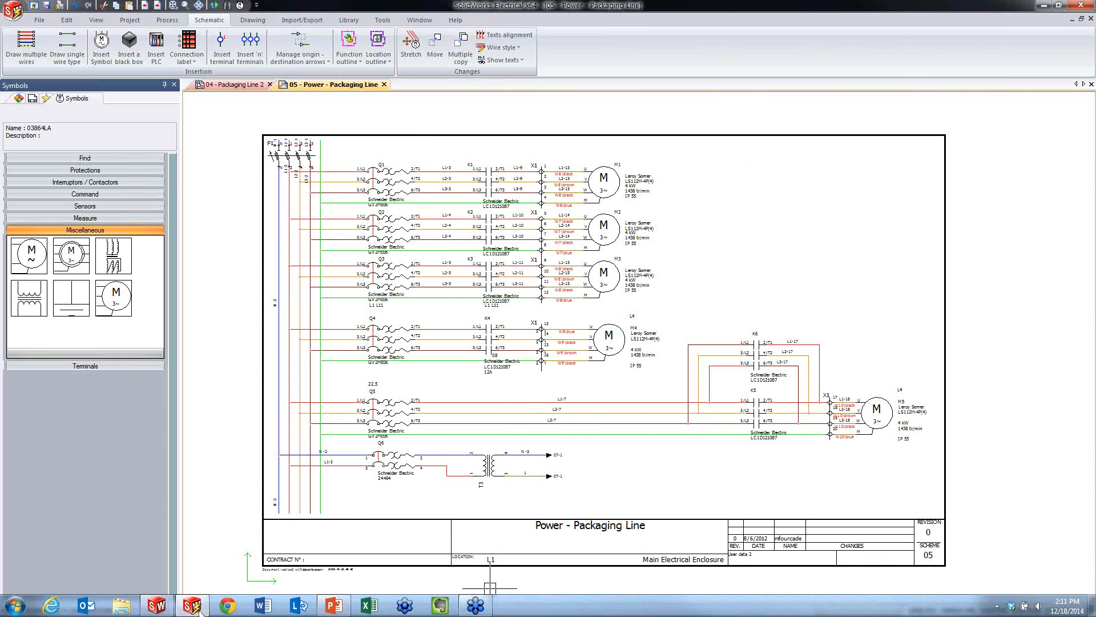
click(162, 609)
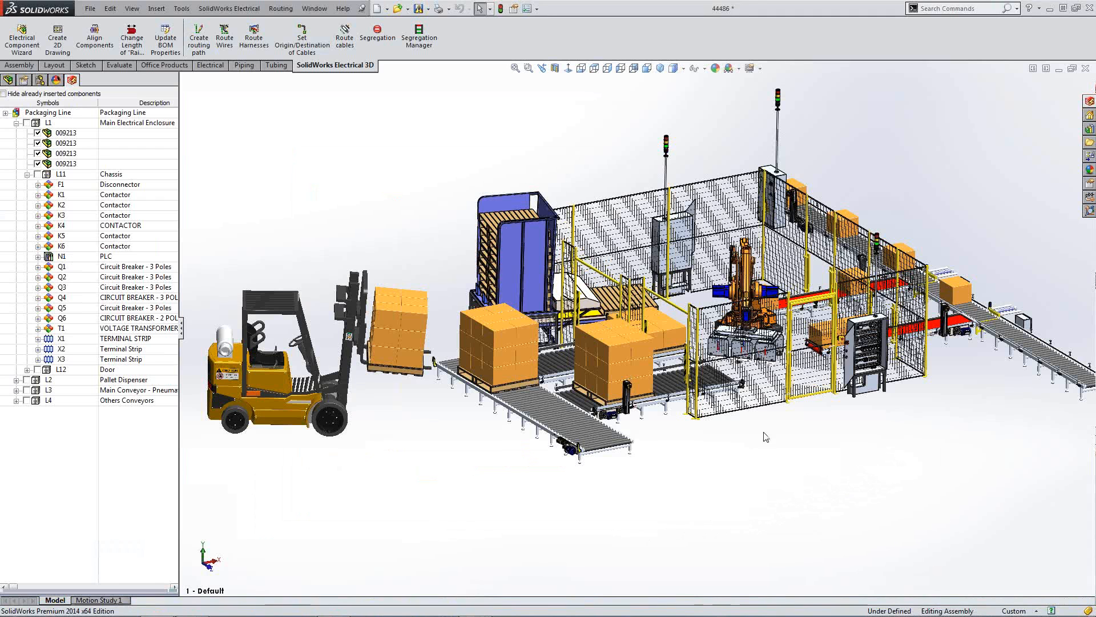
key(space)
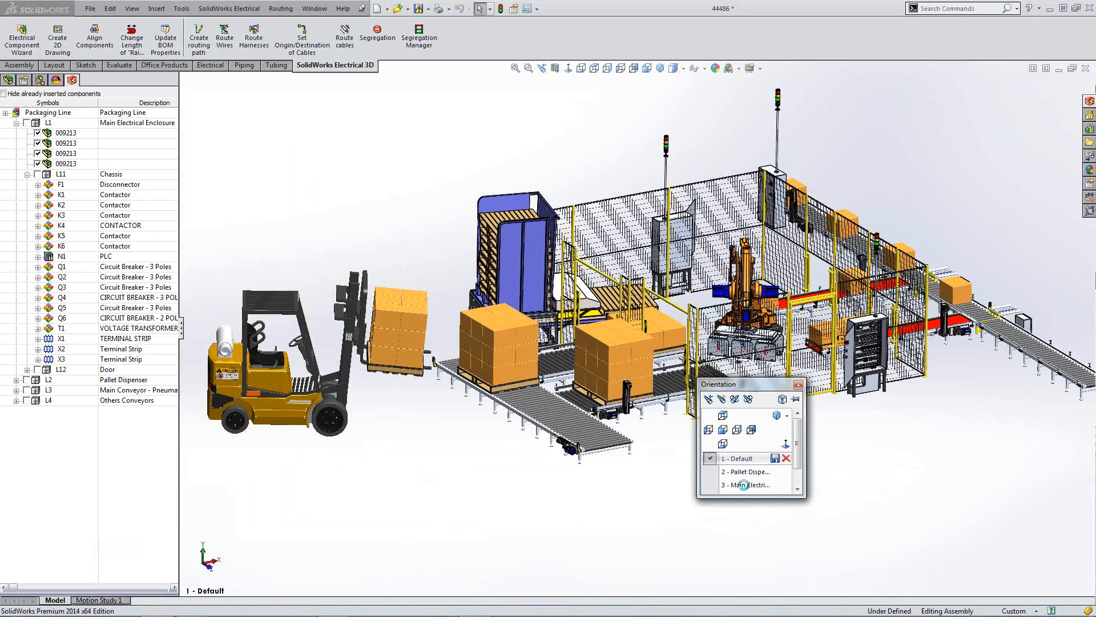
click(745, 484)
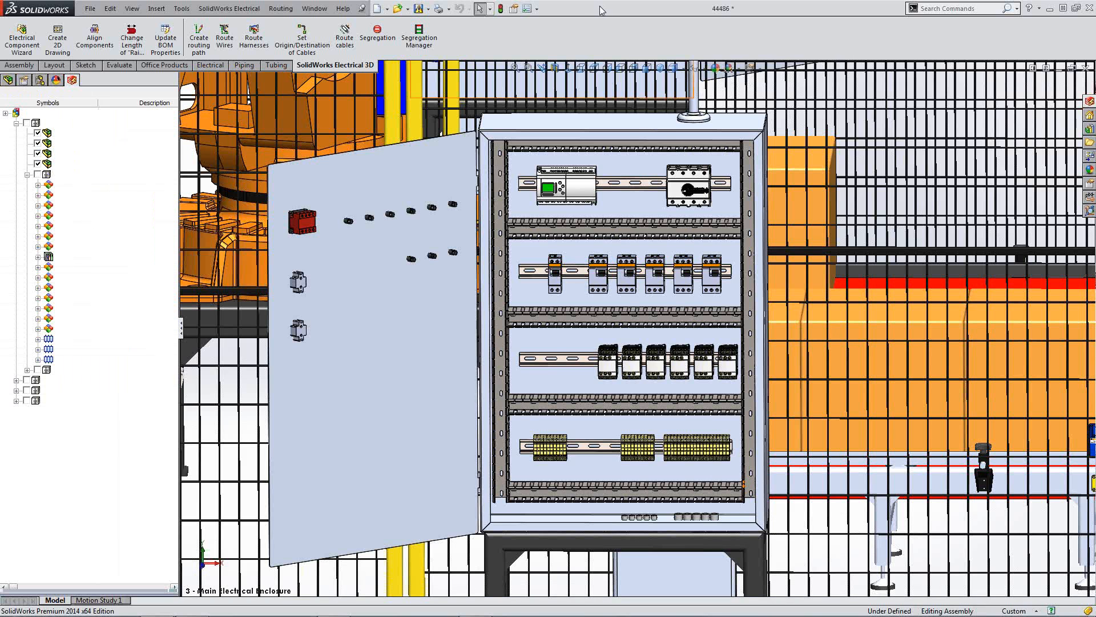
Step: Arrange the schematic and 3D assembly windows side by side, with a narrower symbols palette and a wider schematic window
drag(599, 9, 861, 90)
drag(736, 10, 1, 62)
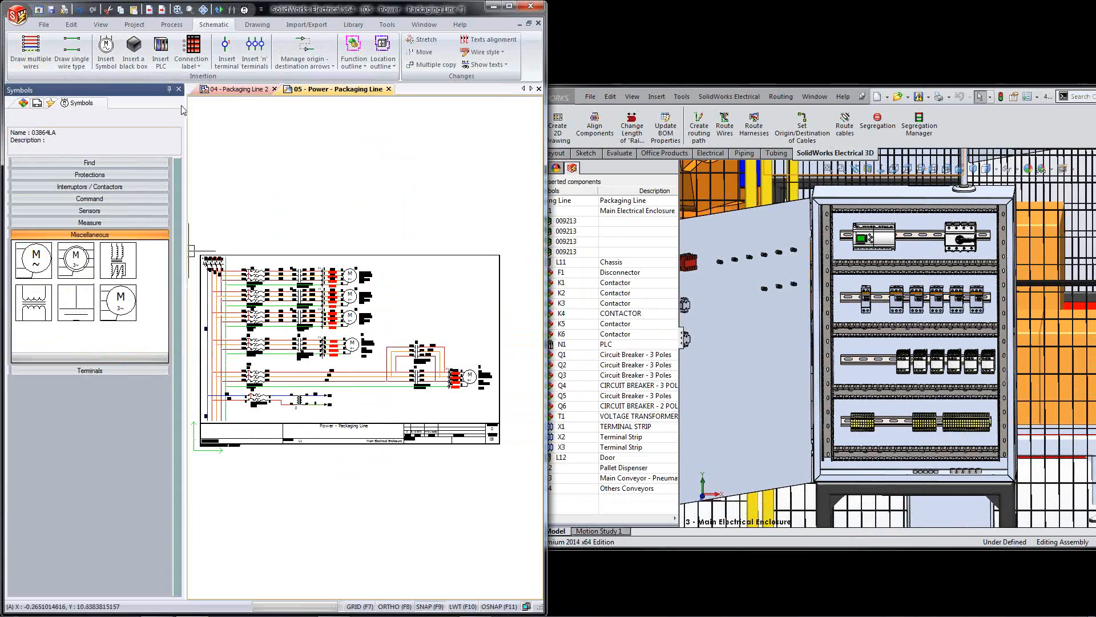
drag(184, 98, 99, 109)
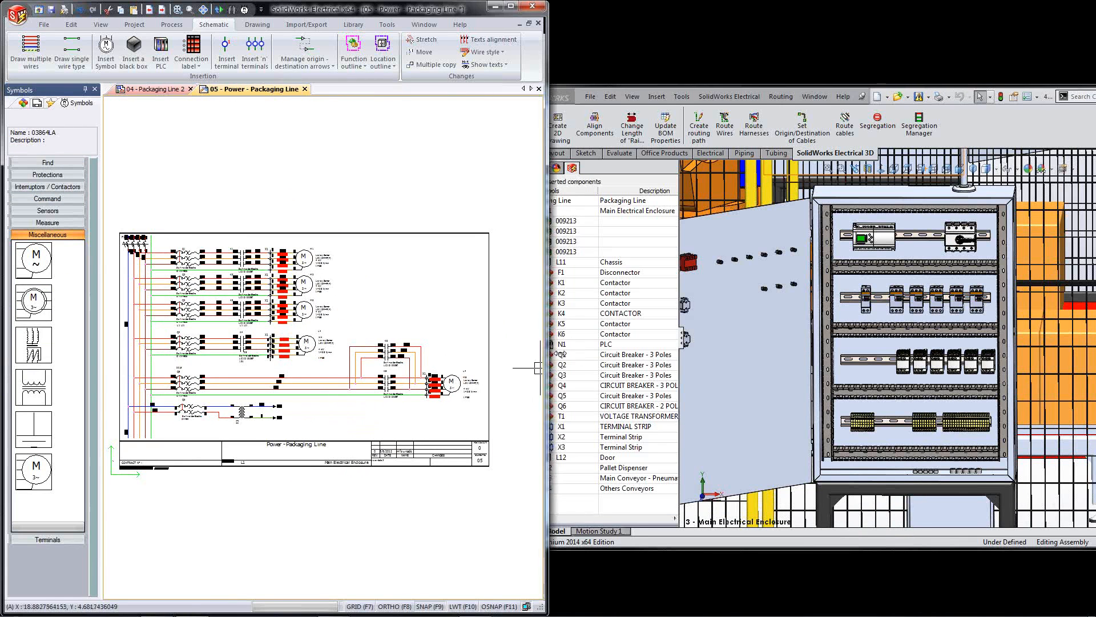
drag(560, 354, 667, 356)
Step: Copy the Q6 circuit breaker and T3 transformer circuit with its wires and paste it directly below the original
scroll(274, 445, up, 3)
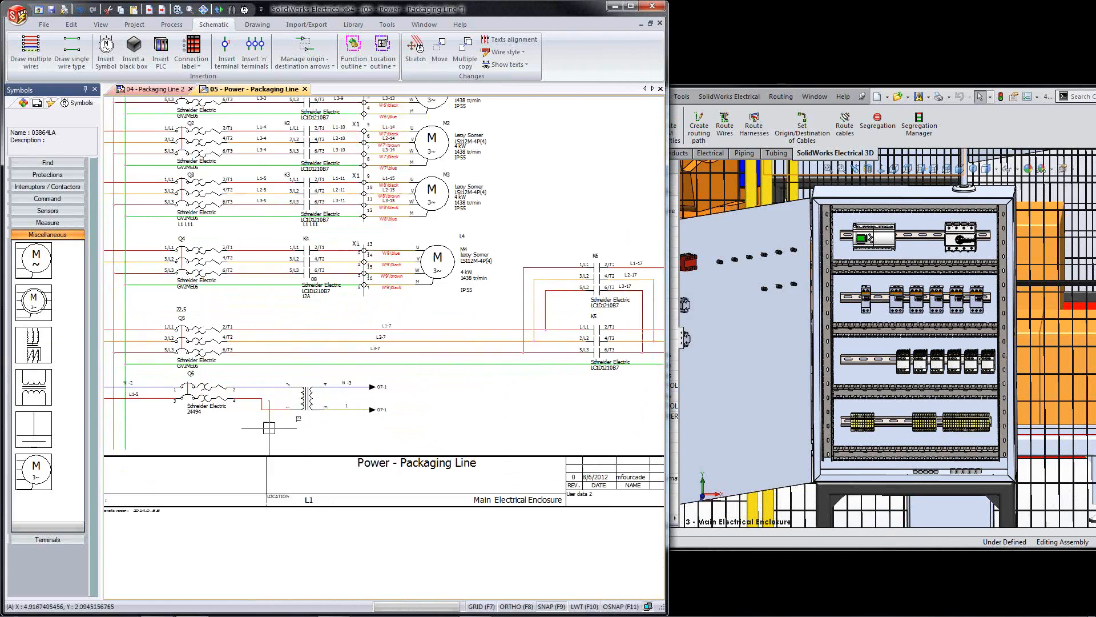
scroll(255, 428, up, 3)
scroll(353, 433, down, 2)
middle_drag(249, 431, 371, 425)
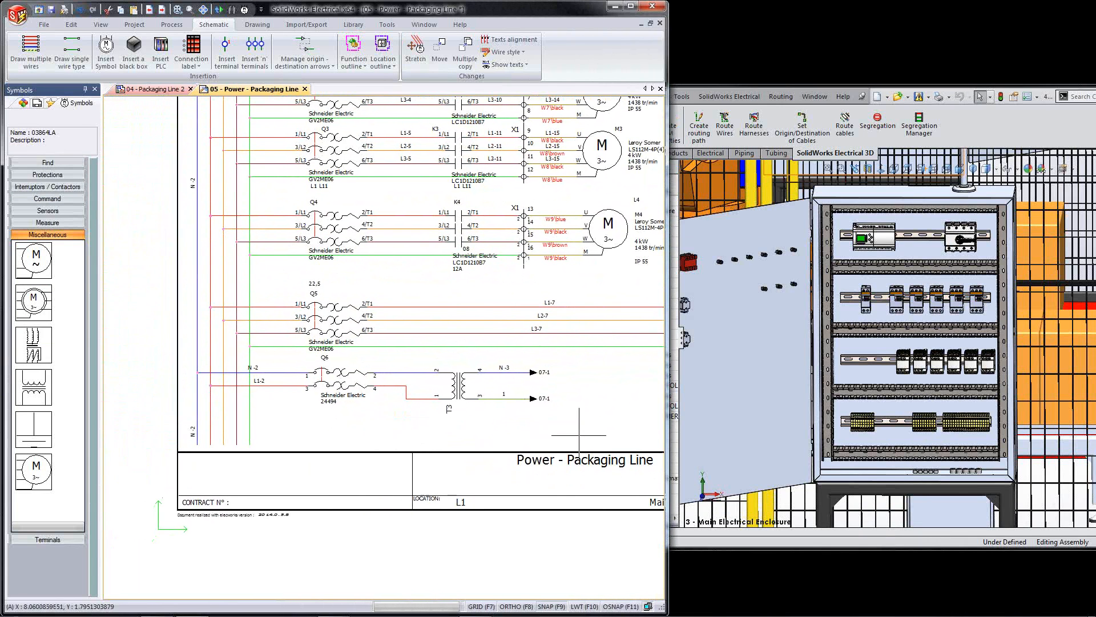
drag(607, 431, 266, 366)
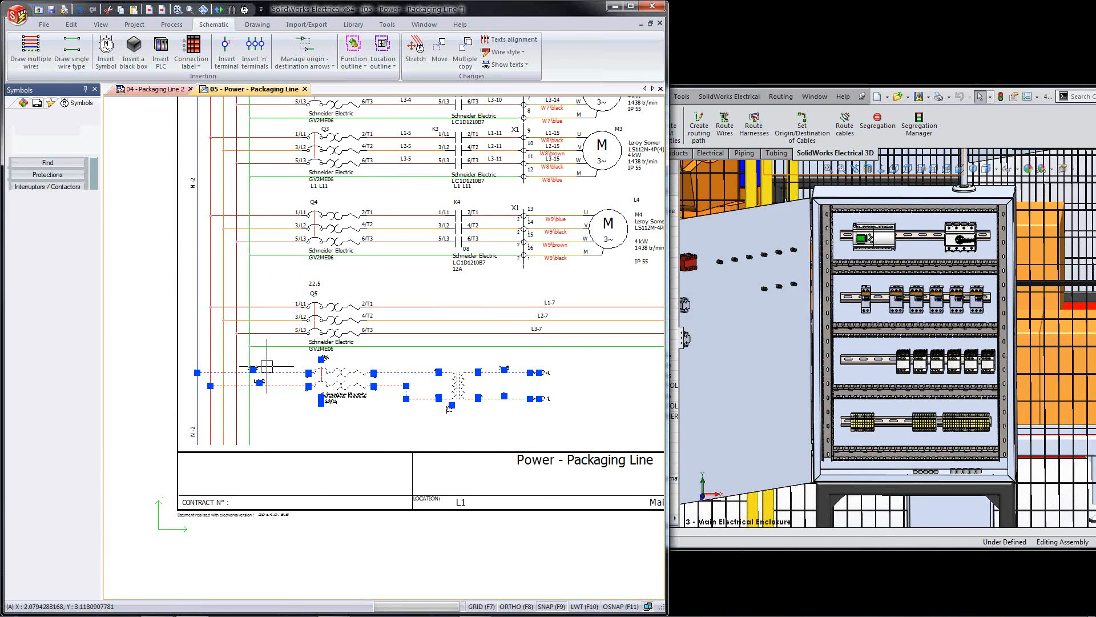
key(ctrl+c)
key(ctrl+v)
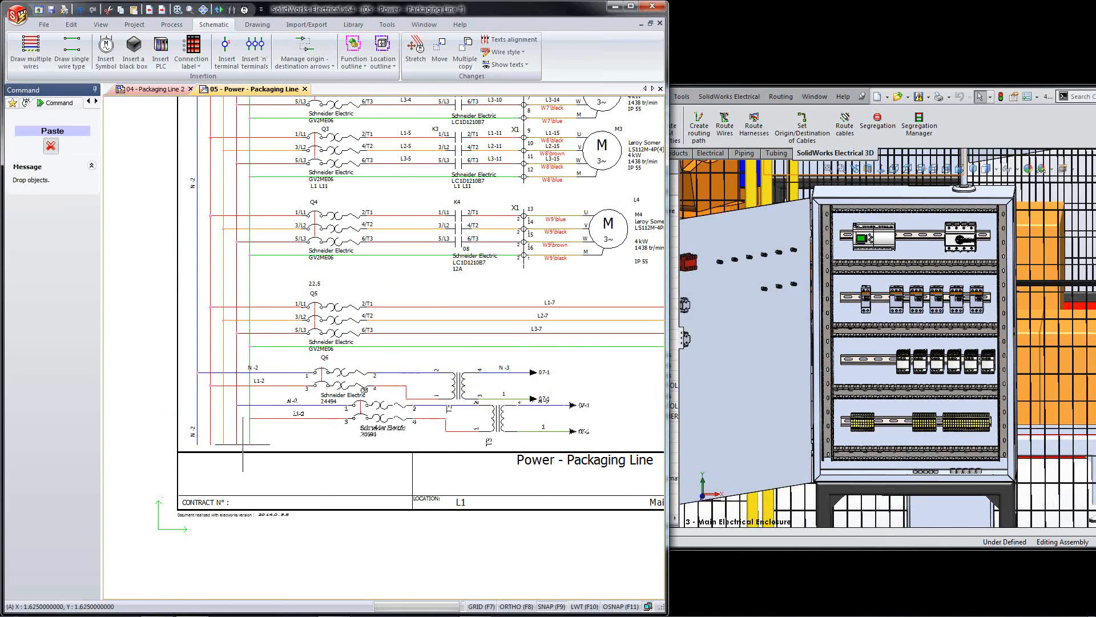
click(207, 465)
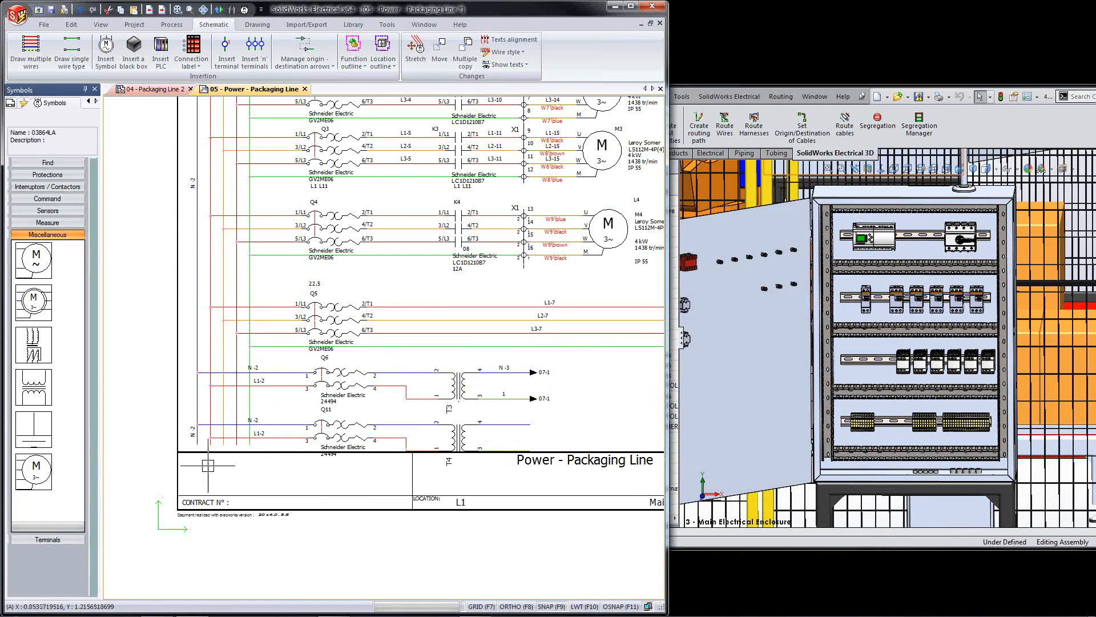
Step: Move the pasted breaker's Q11 mark to the upper left of its symbol, clear of the Q6 part reference
scroll(297, 451, up, 4)
click(346, 381)
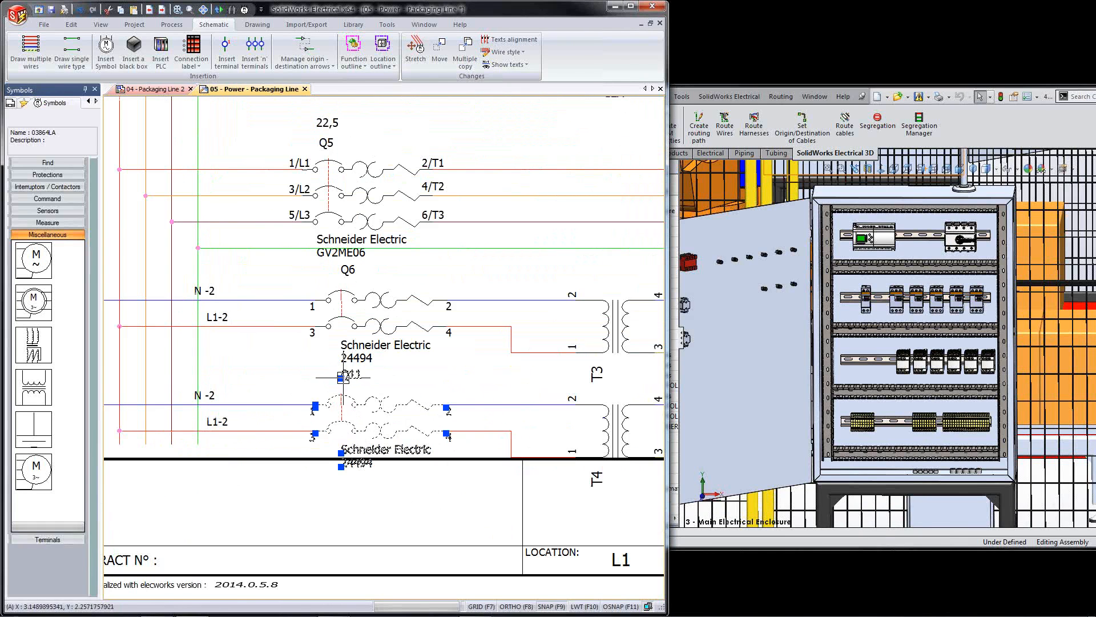
click(342, 377)
click(303, 391)
key(Escape)
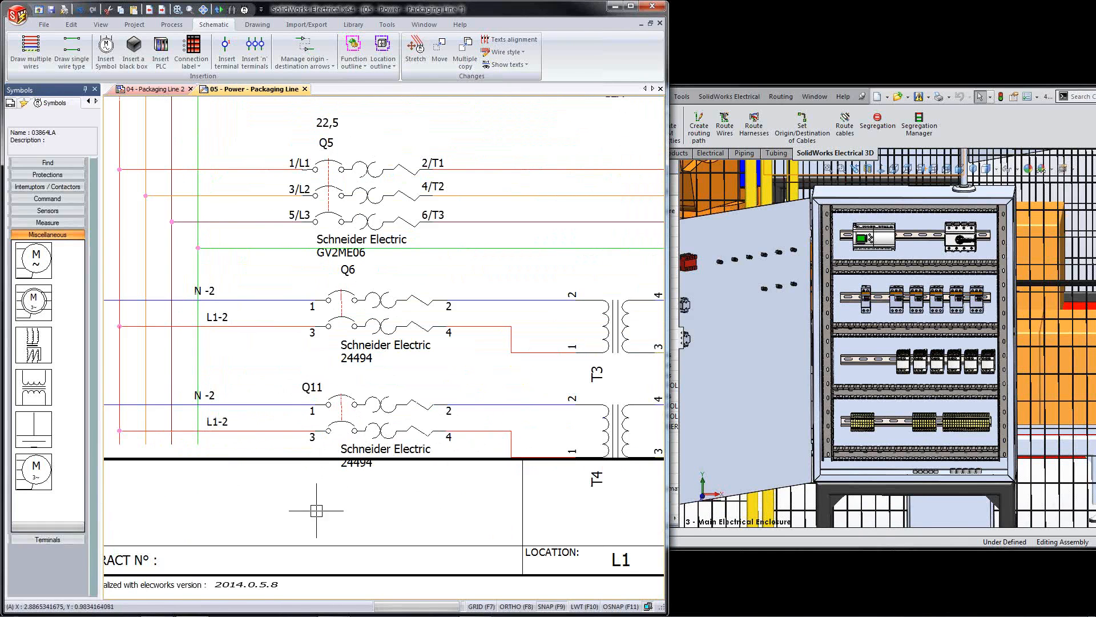
scroll(316, 511, up, 1)
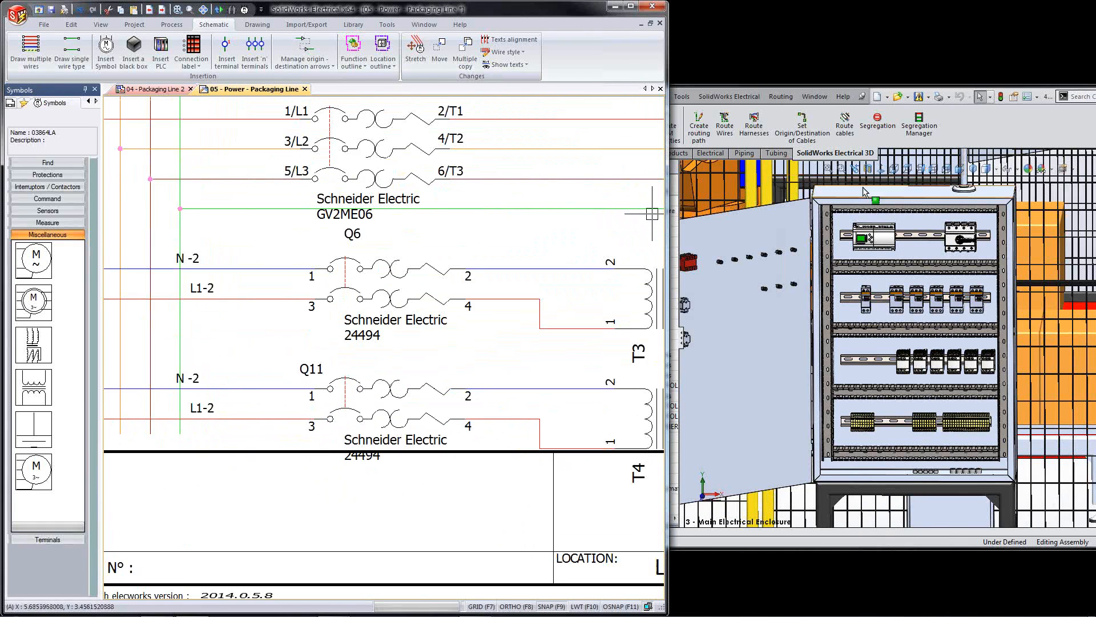
Step: Switch to SOLIDWORKS and insert circuit breaker Q11 on the enclosure's second rail, beside the existing two-pole breaker
click(975, 137)
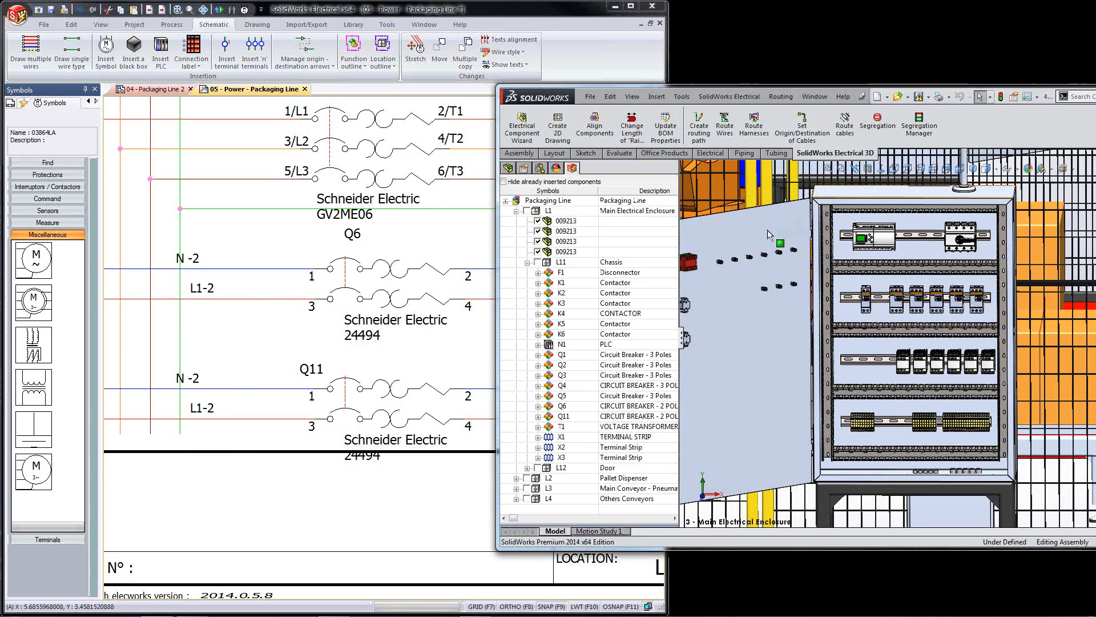
click(563, 418)
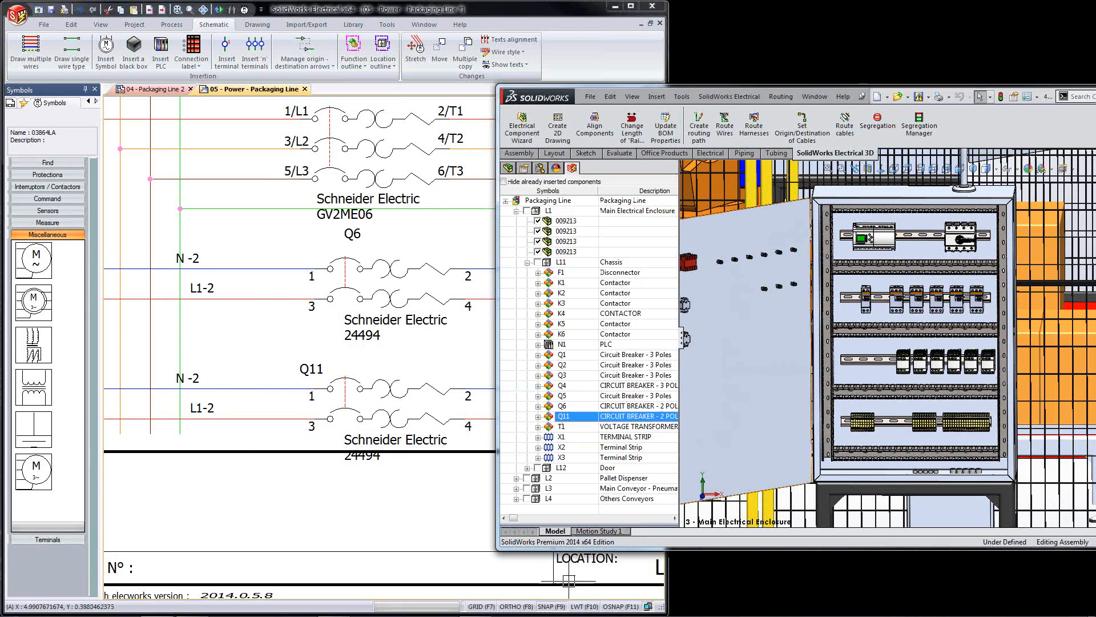
click(853, 316)
scroll(854, 317, down, 4)
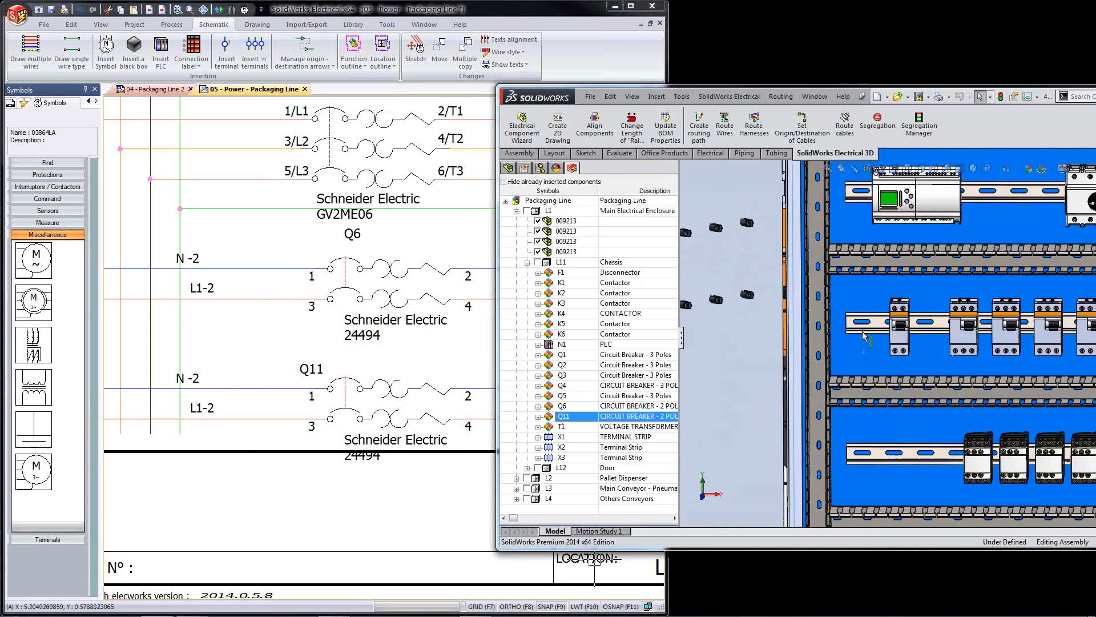
scroll(862, 331, down, 2)
click(736, 351)
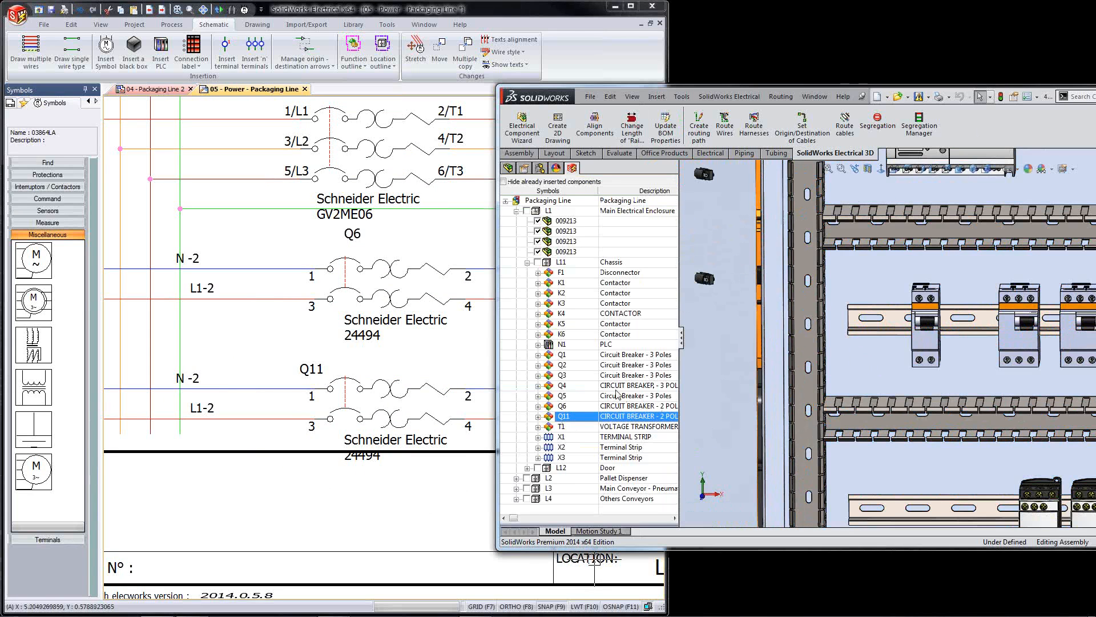
right_click(571, 422)
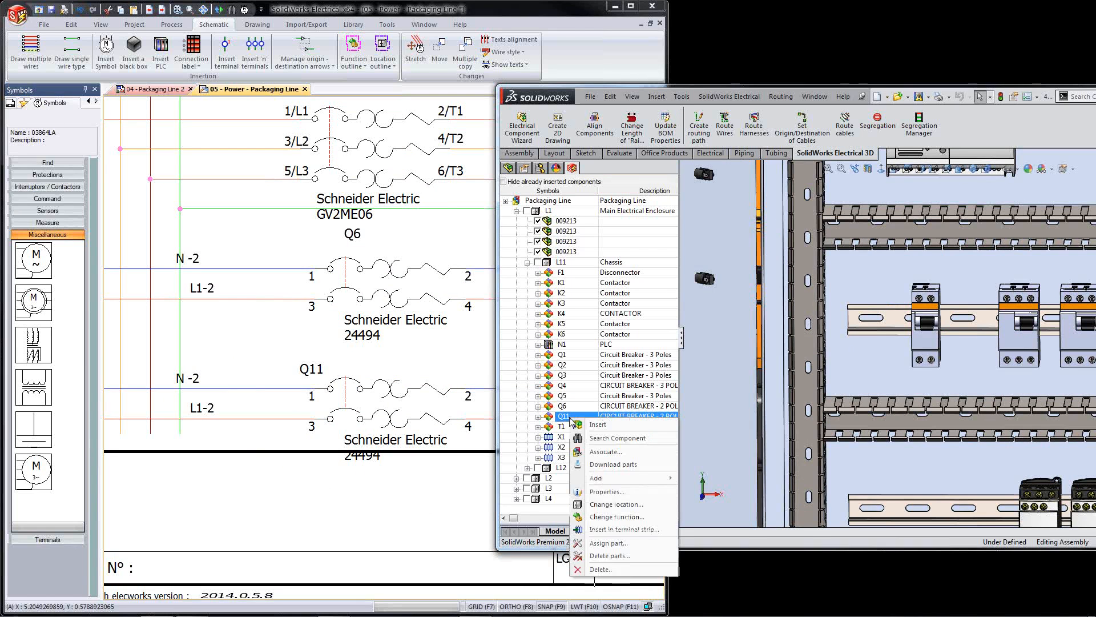
click(603, 425)
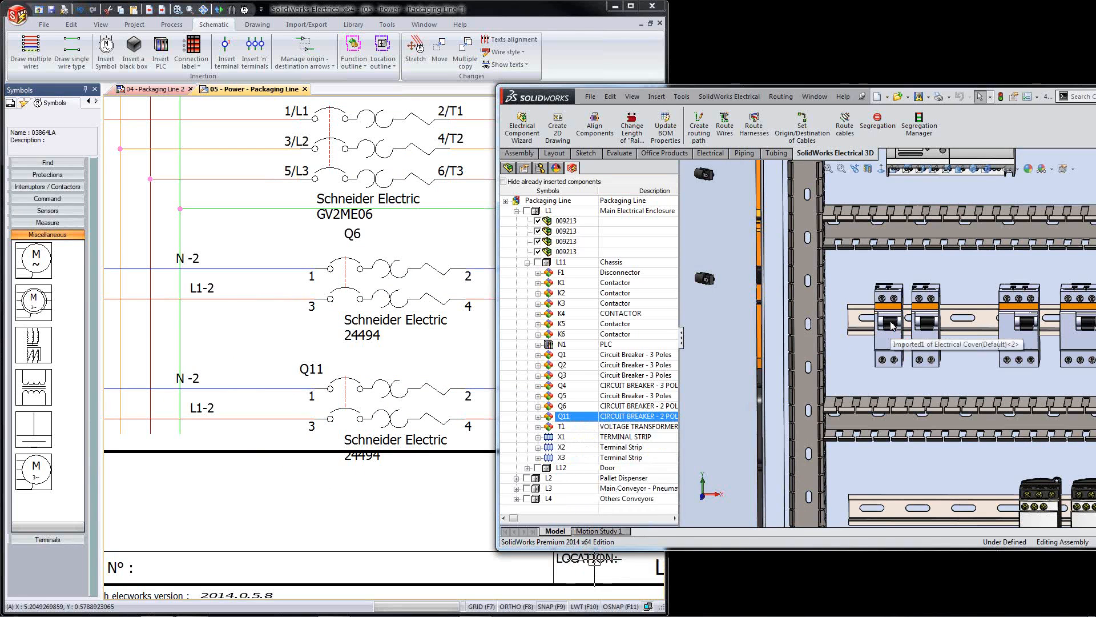
click(892, 326)
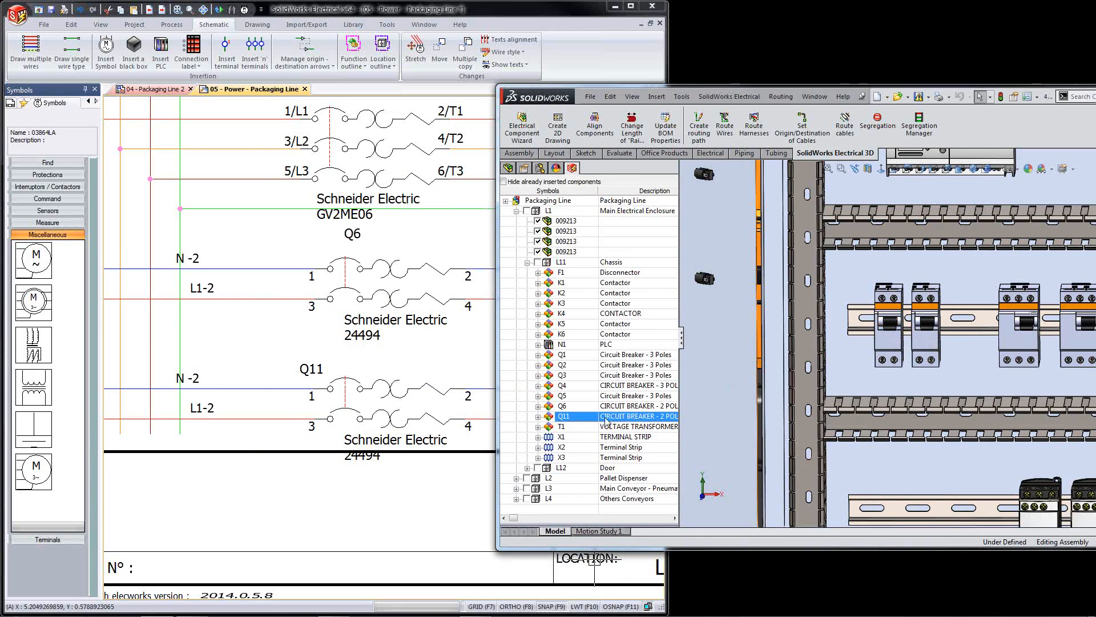
scroll(890, 348, down, 3)
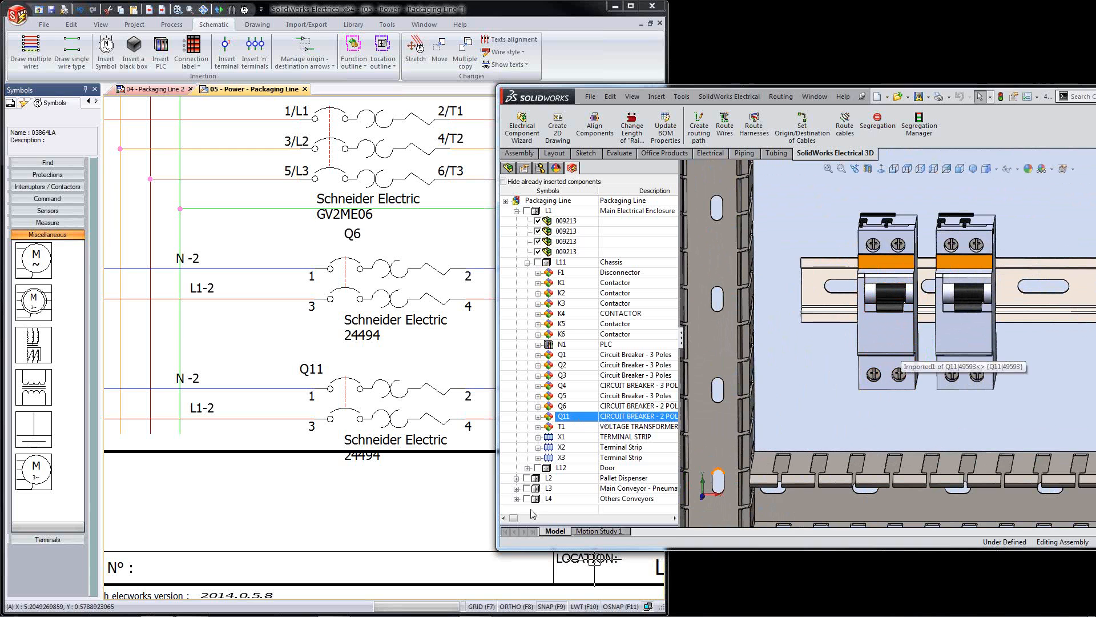
Step: Switch to the schematic and delete the copied Q11 breaker and T4 transformer circuit with its wires
click(321, 511)
scroll(514, 511, down, 3)
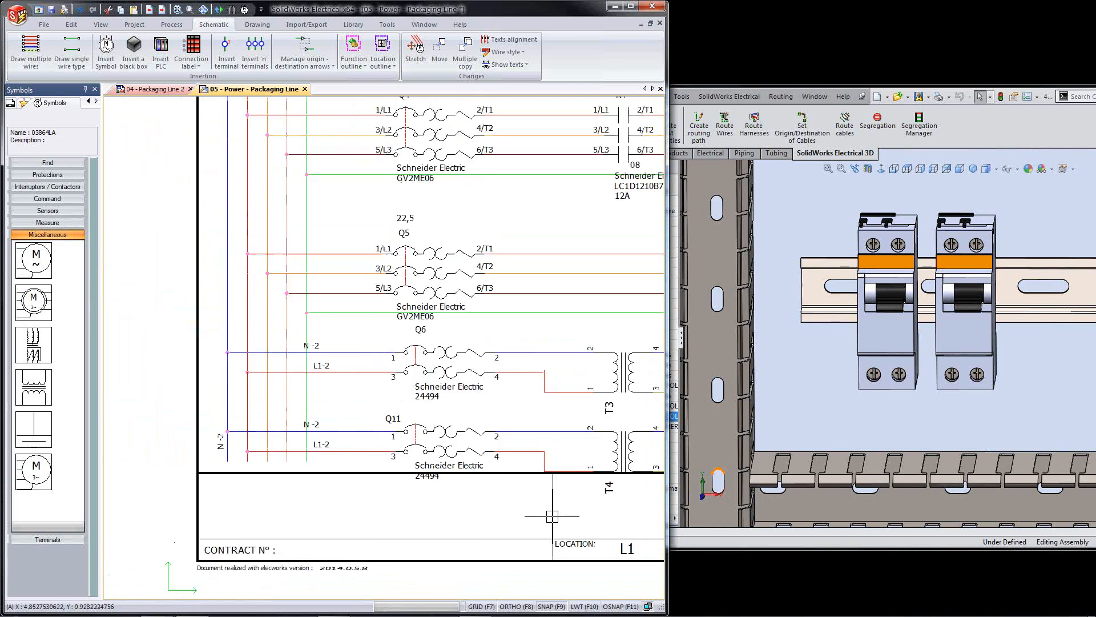
scroll(552, 516, down, 4)
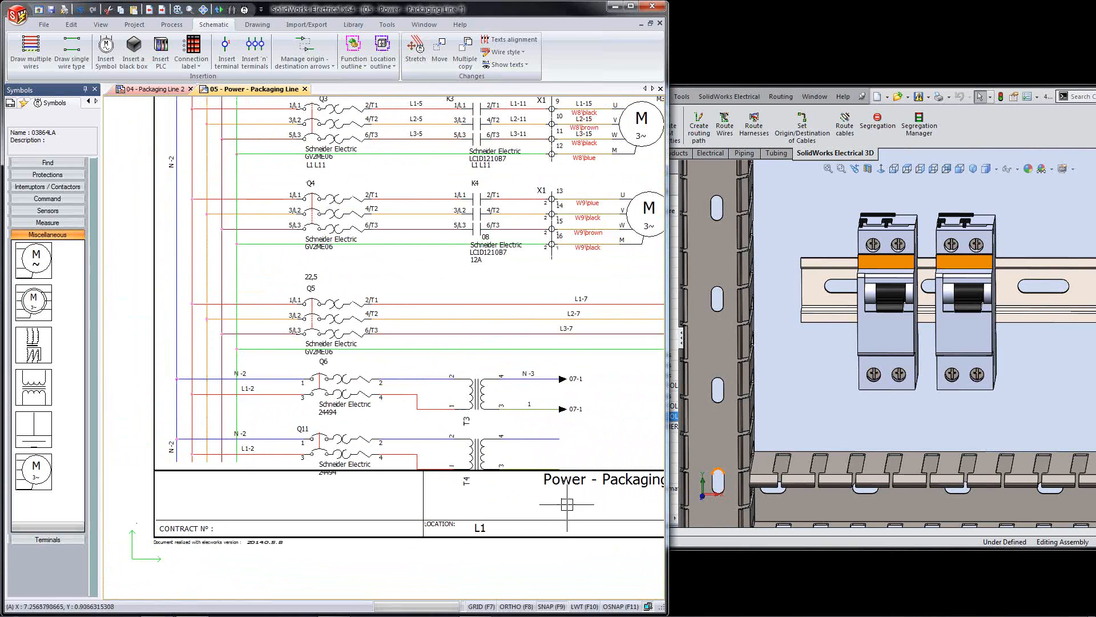
click(567, 504)
click(256, 430)
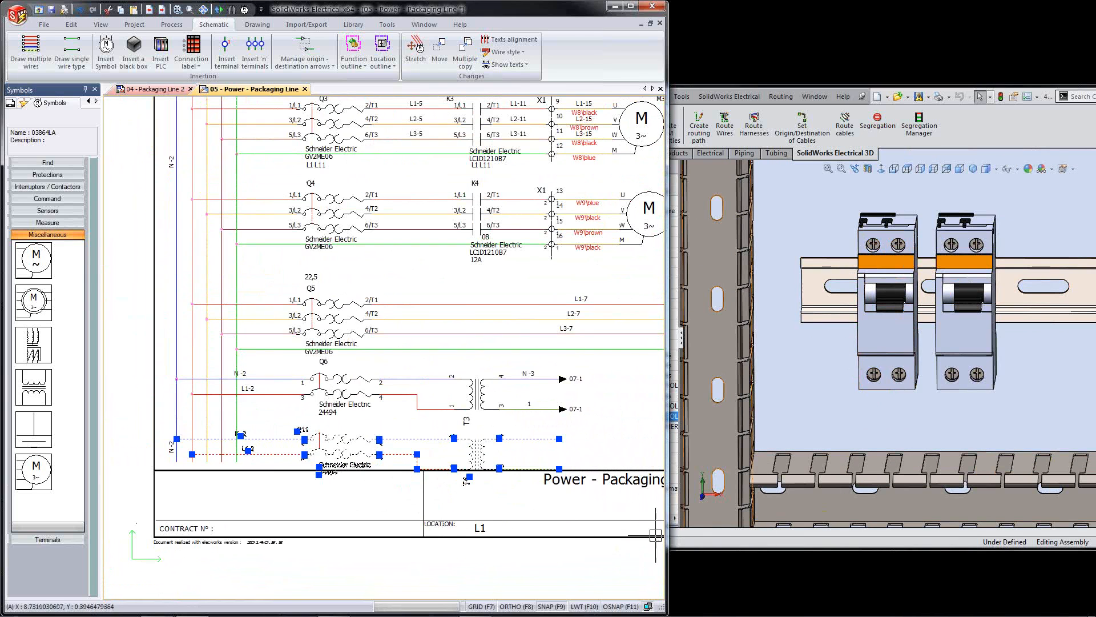
key(Delete)
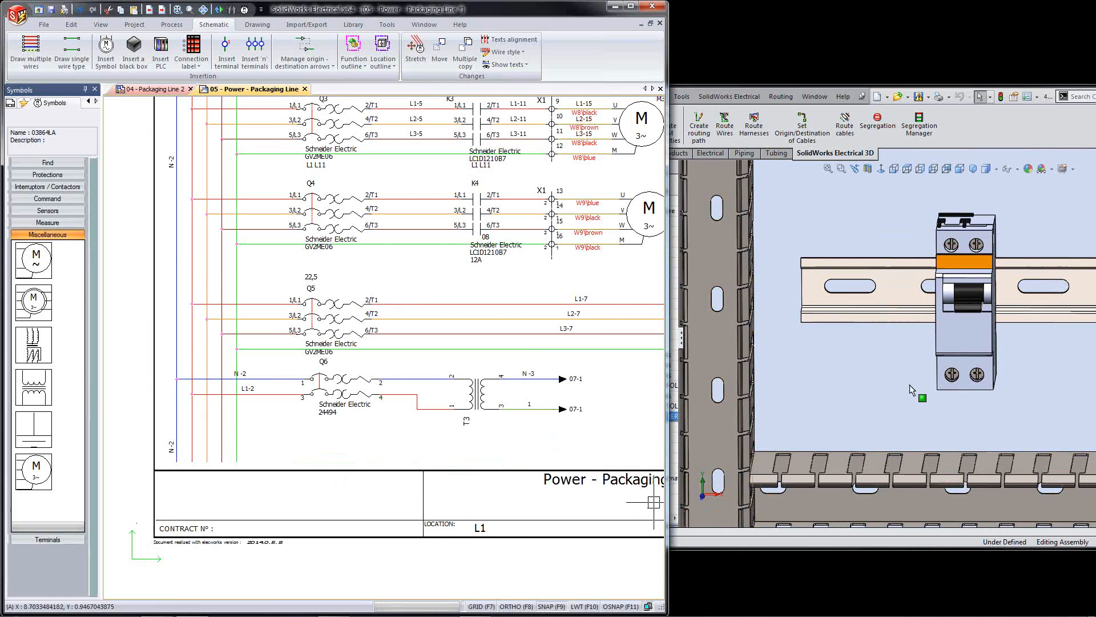
Step: Switch to SOLIDWORKS, maximize the assembly window and dissociate part 24494 of circuit breaker Q6 from its 3D model
click(965, 129)
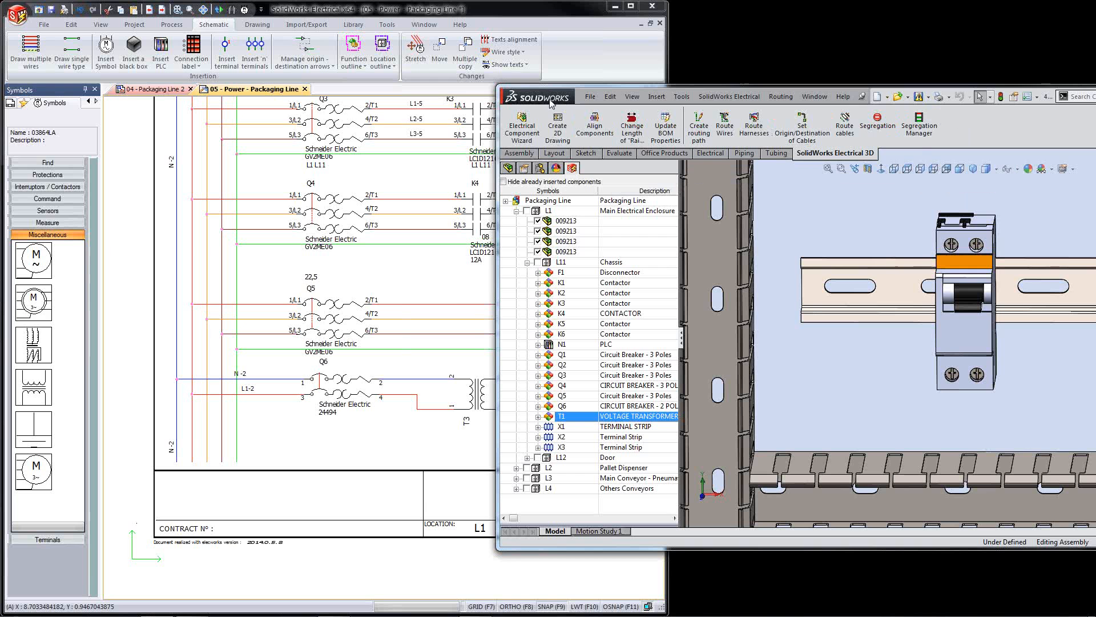
drag(551, 103, 206, 0)
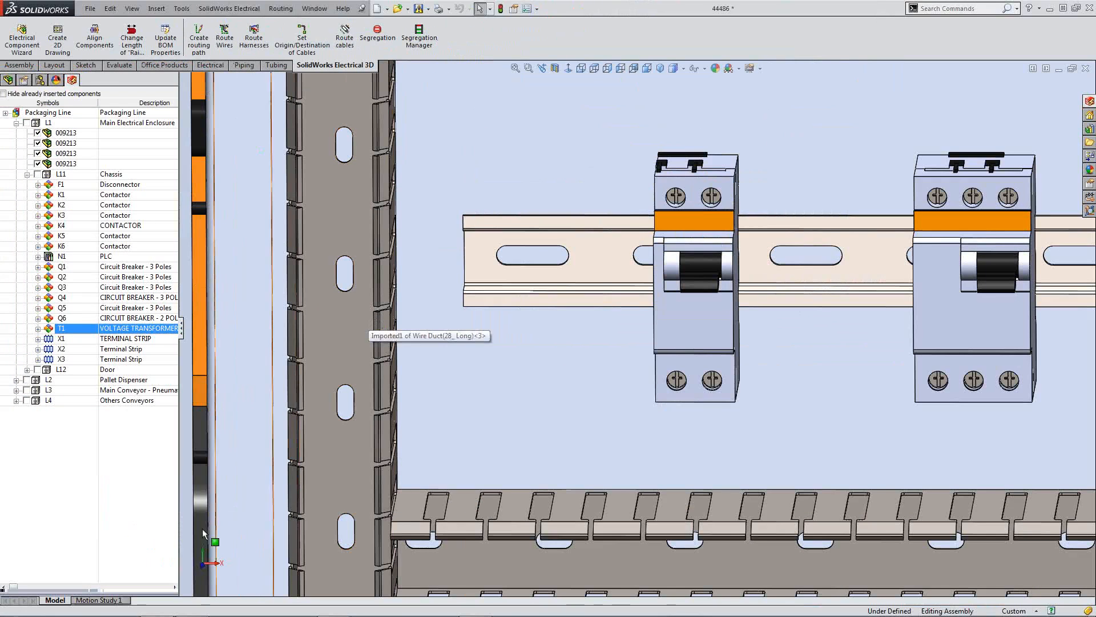
click(37, 458)
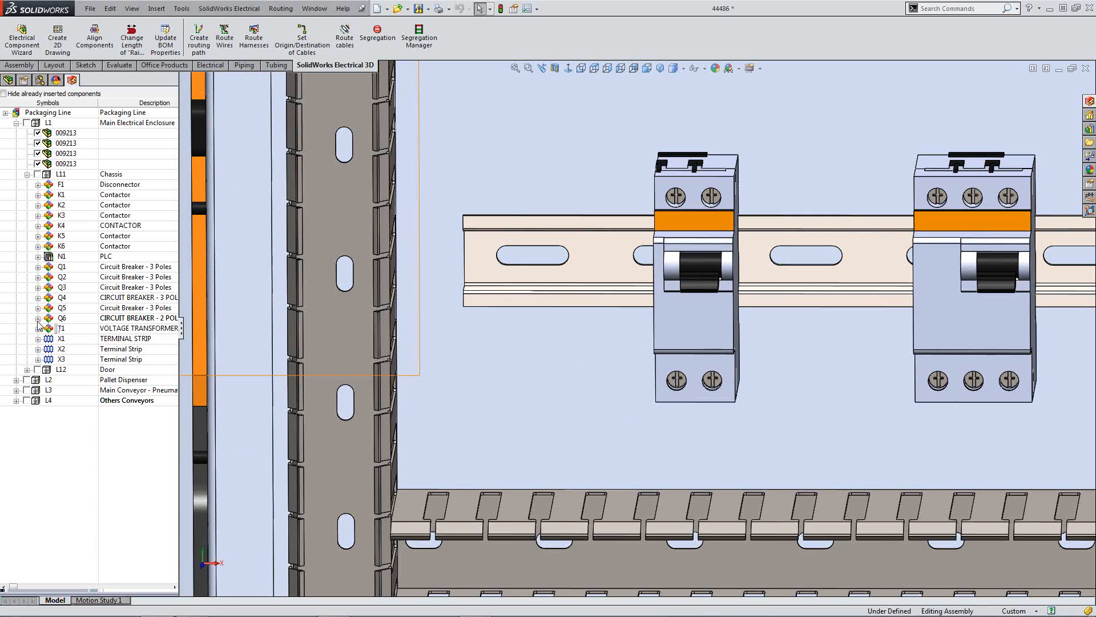
right_click(63, 323)
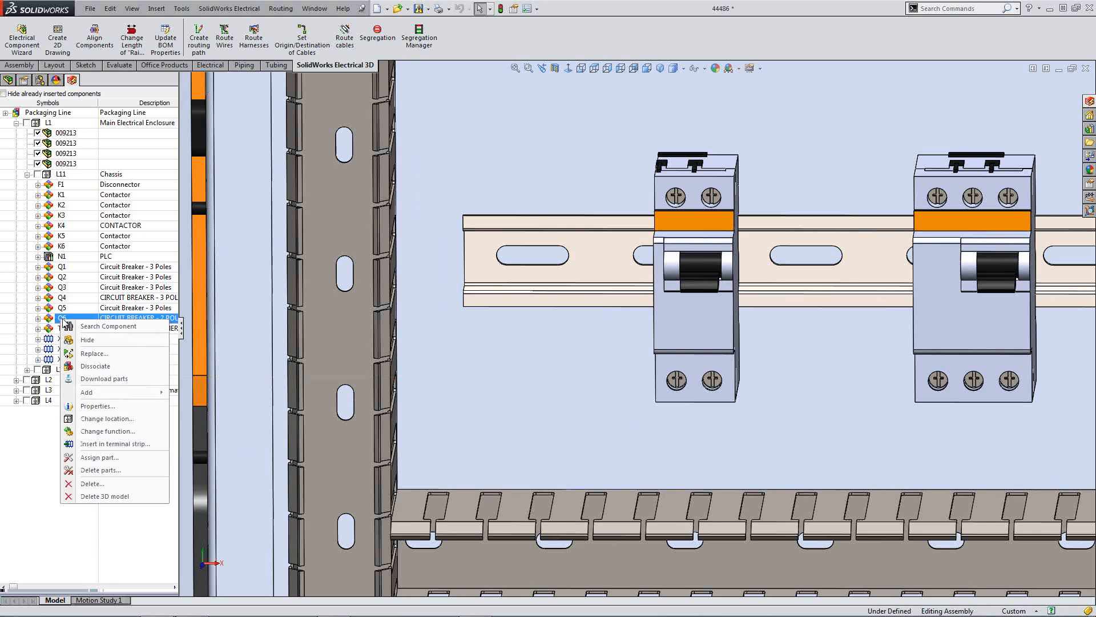
click(103, 379)
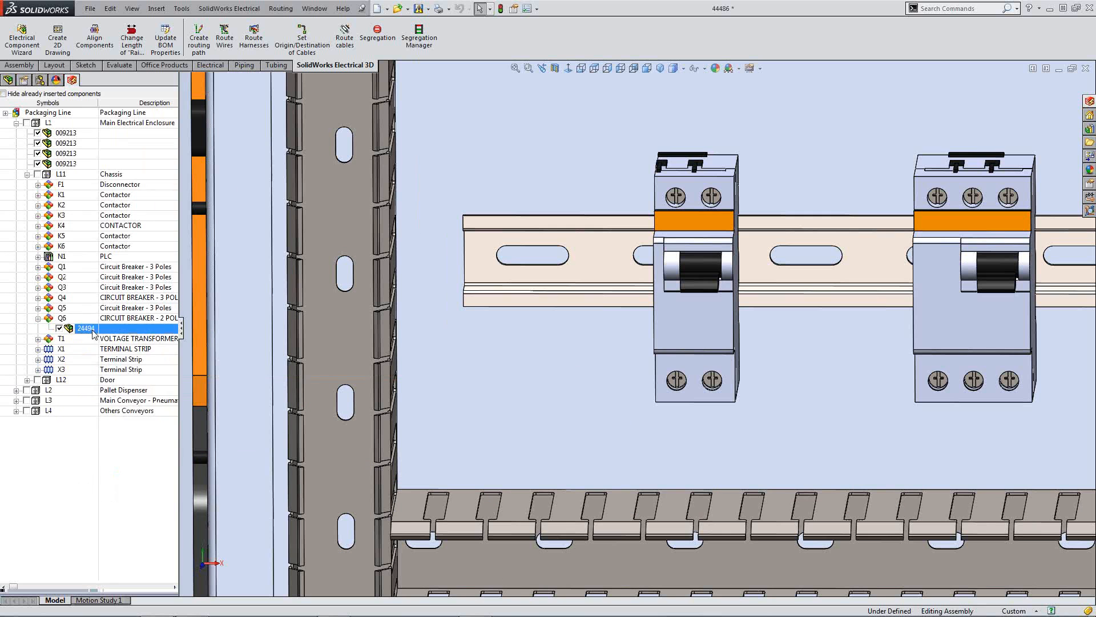
right_click(93, 334)
click(143, 379)
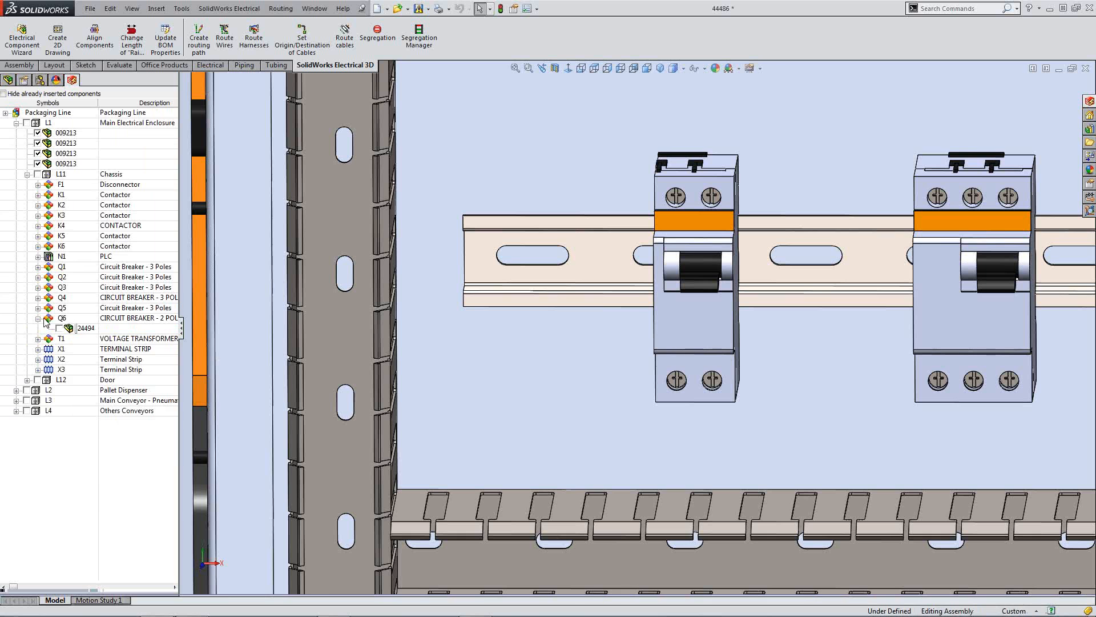
Step: Try to associate circuit breaker Q6 with its existing 3D model on the rail
right_click(64, 319)
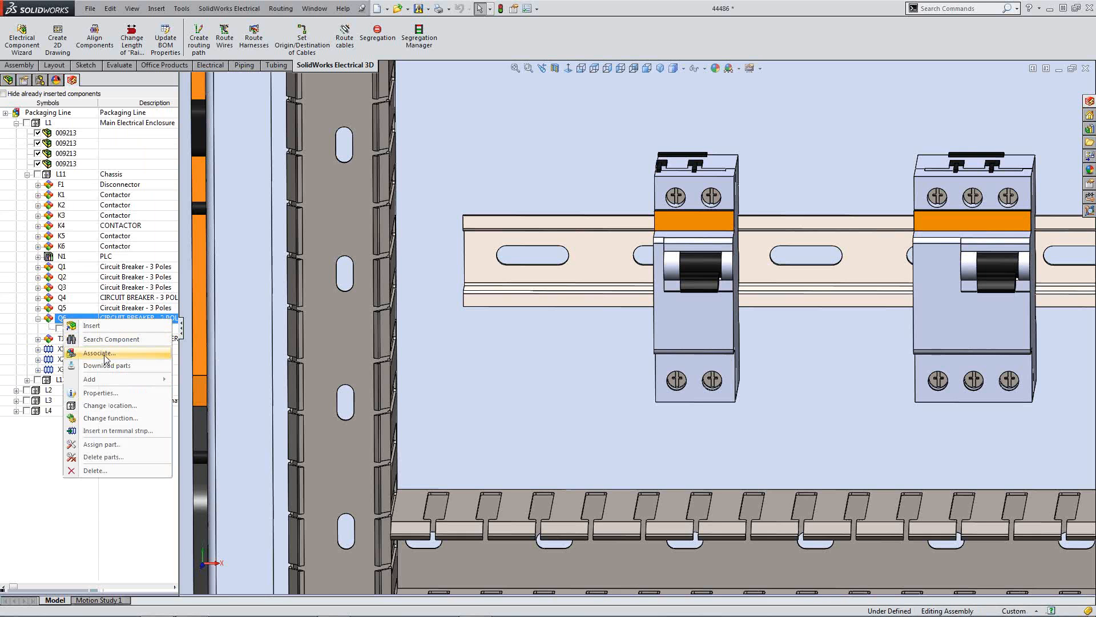
click(104, 359)
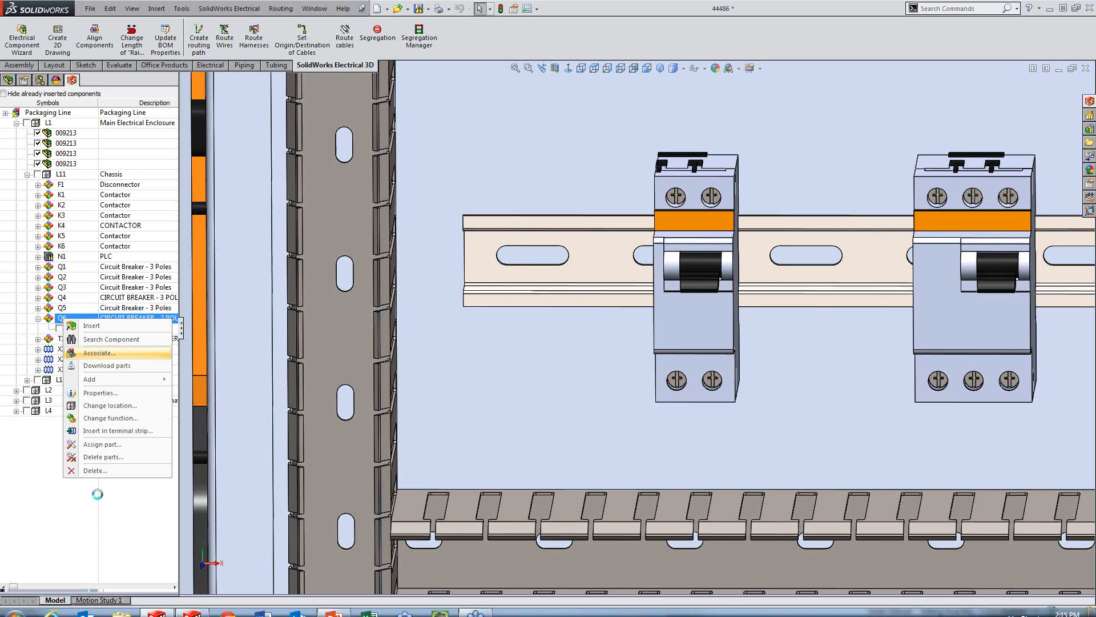
click(148, 519)
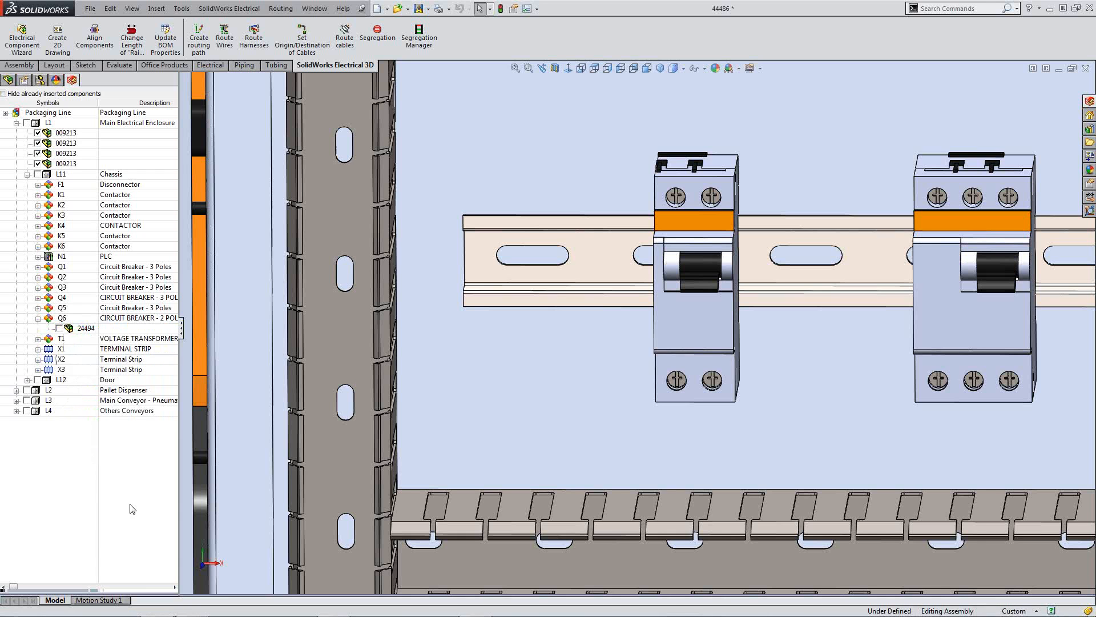
Step: Associate part 24494 of circuit breaker Q6 with the existing two-pole breaker model Circuit_Breaker_Small-9 on the enclosure's second rail
right_click(86, 329)
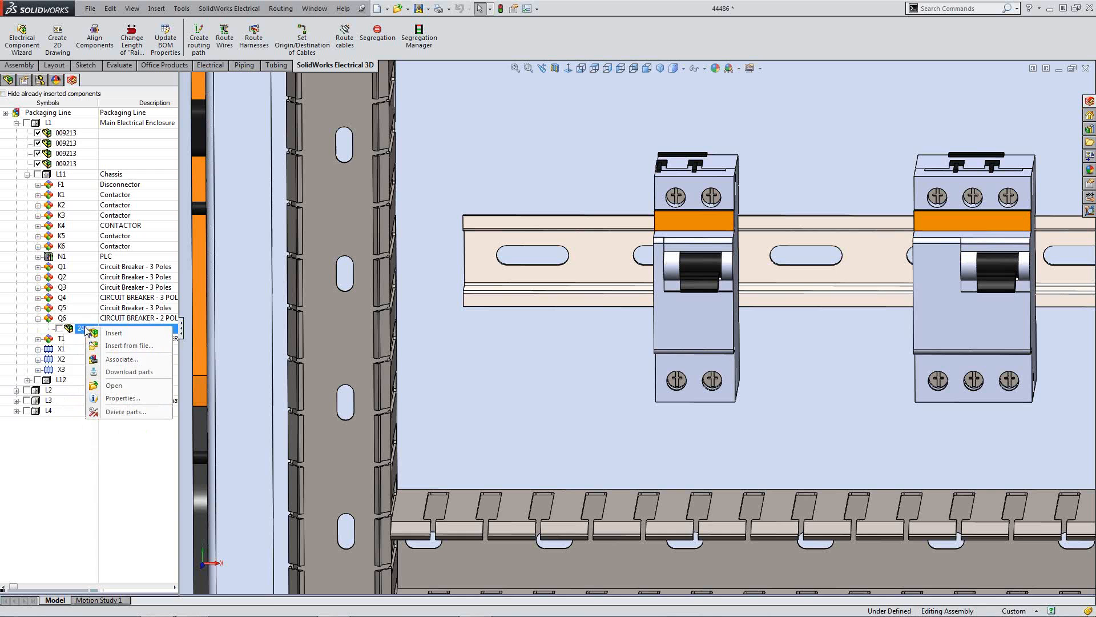
click(129, 359)
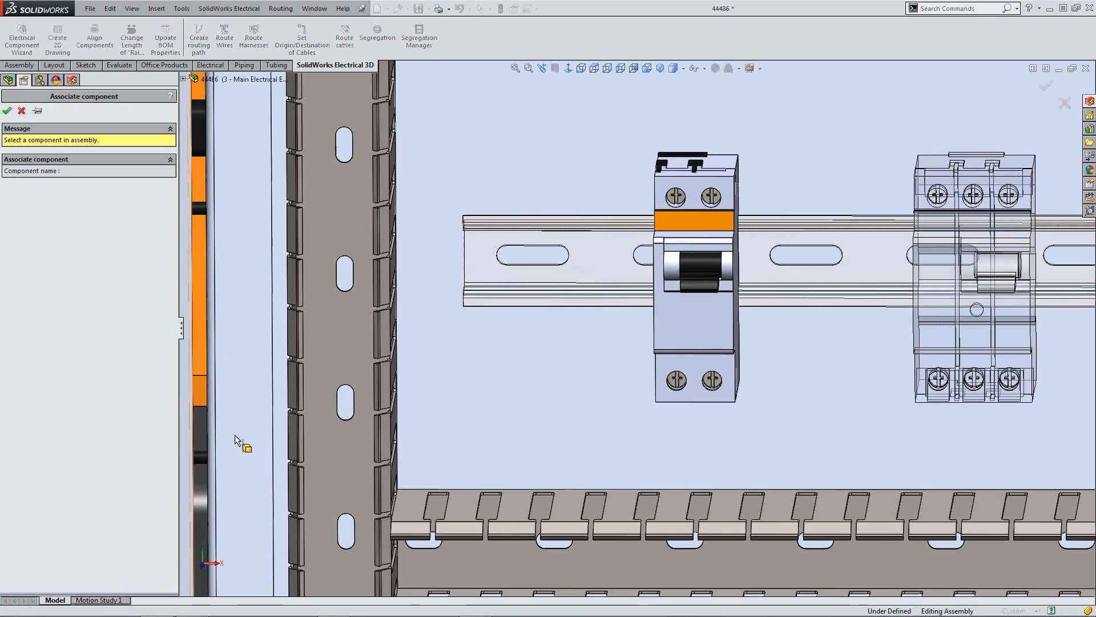
scroll(796, 381, up, 5)
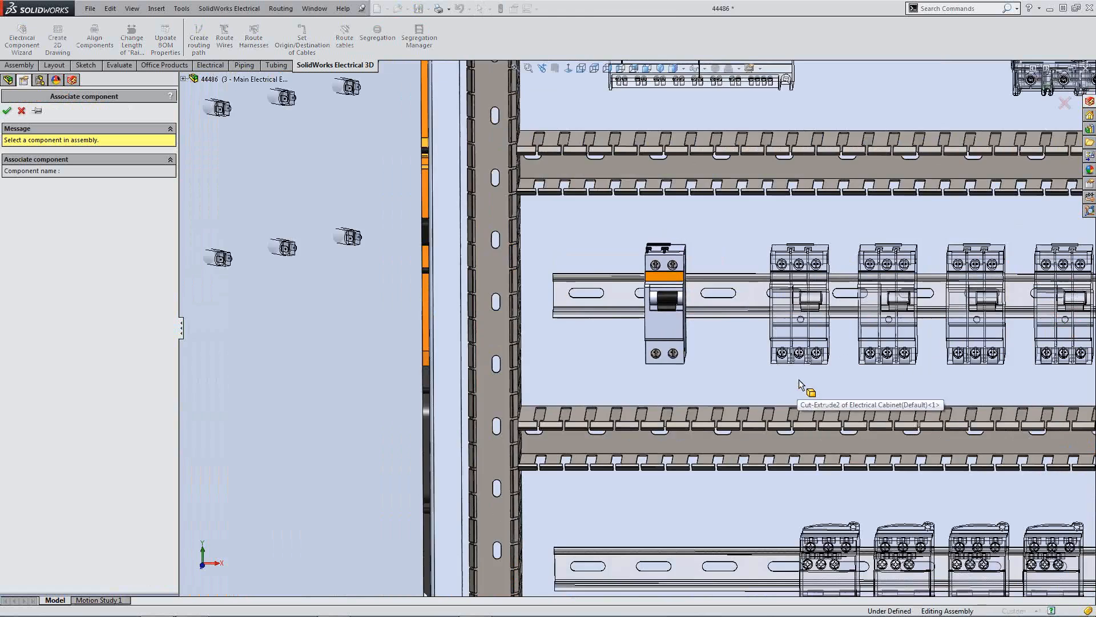
scroll(799, 380, up, 3)
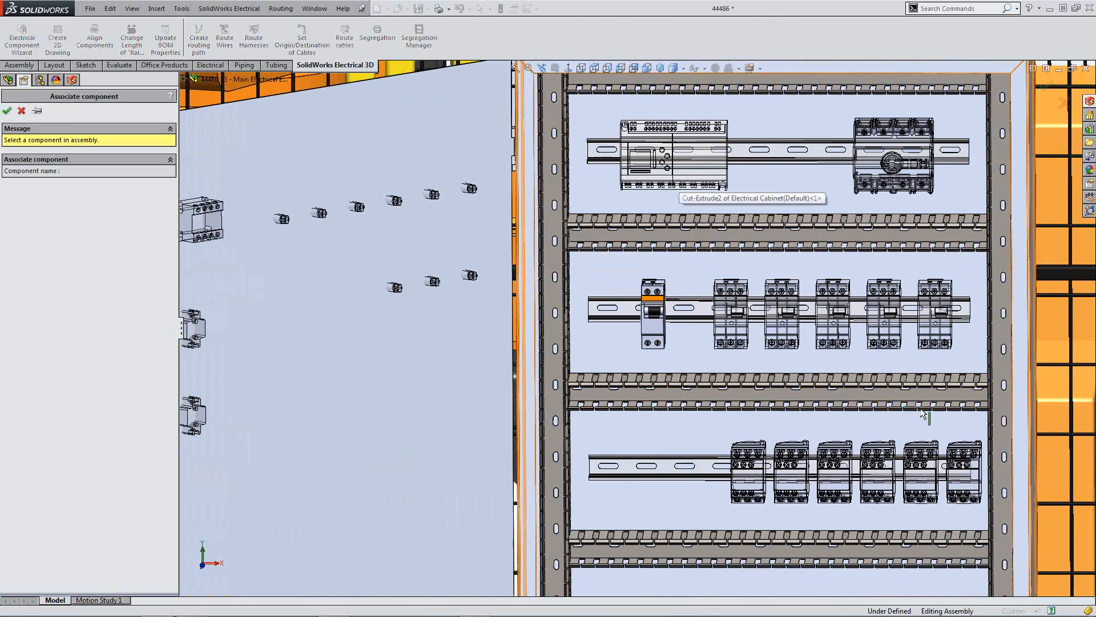
scroll(672, 367, down, 3)
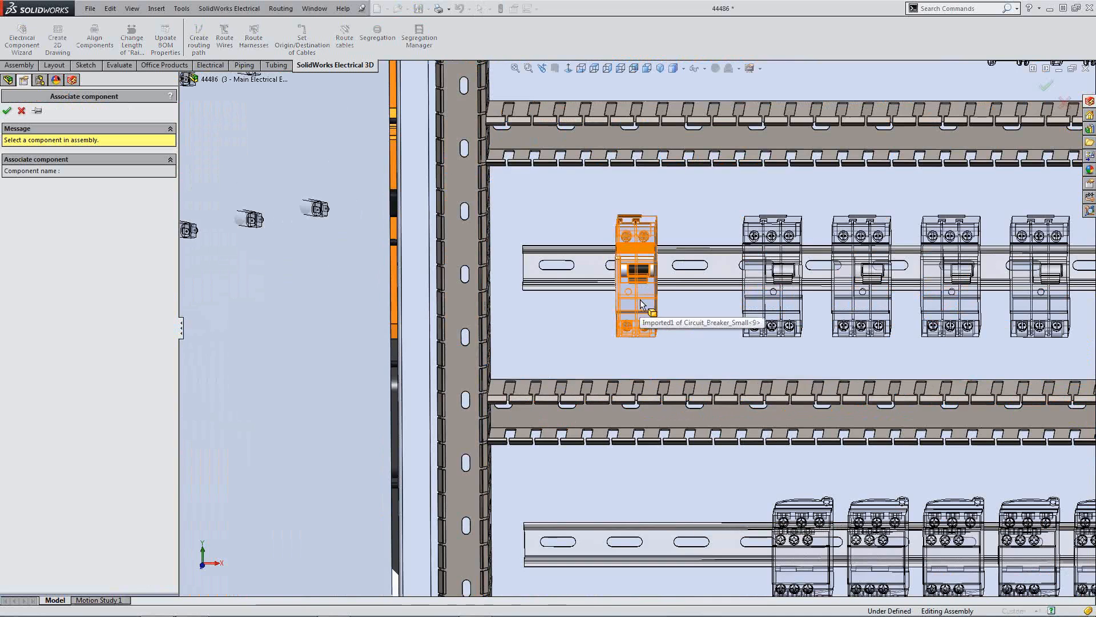
click(641, 305)
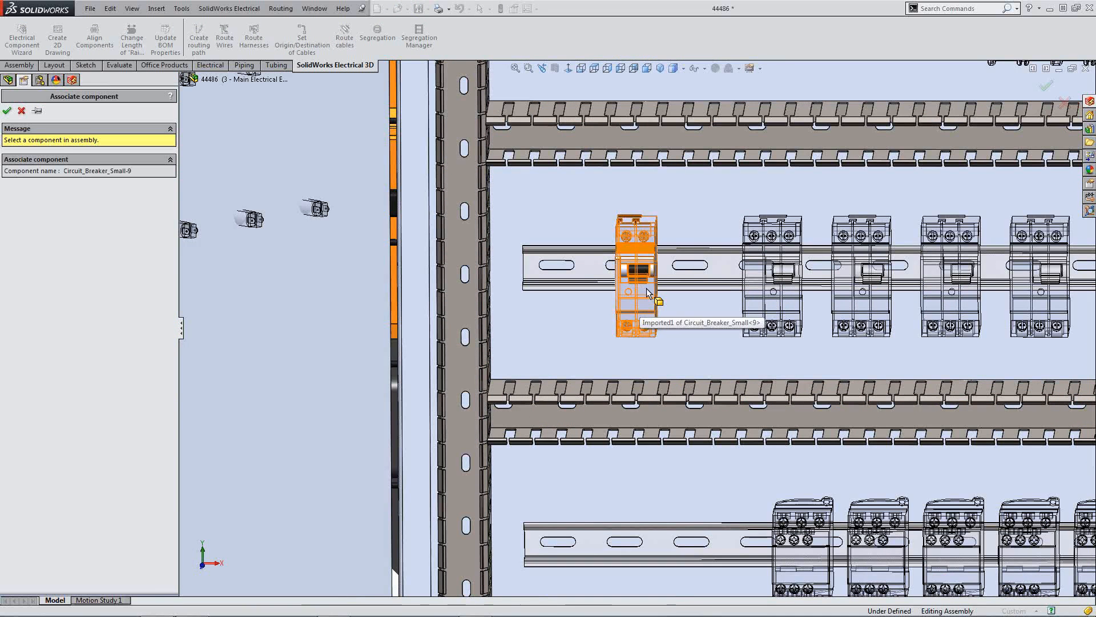
click(8, 111)
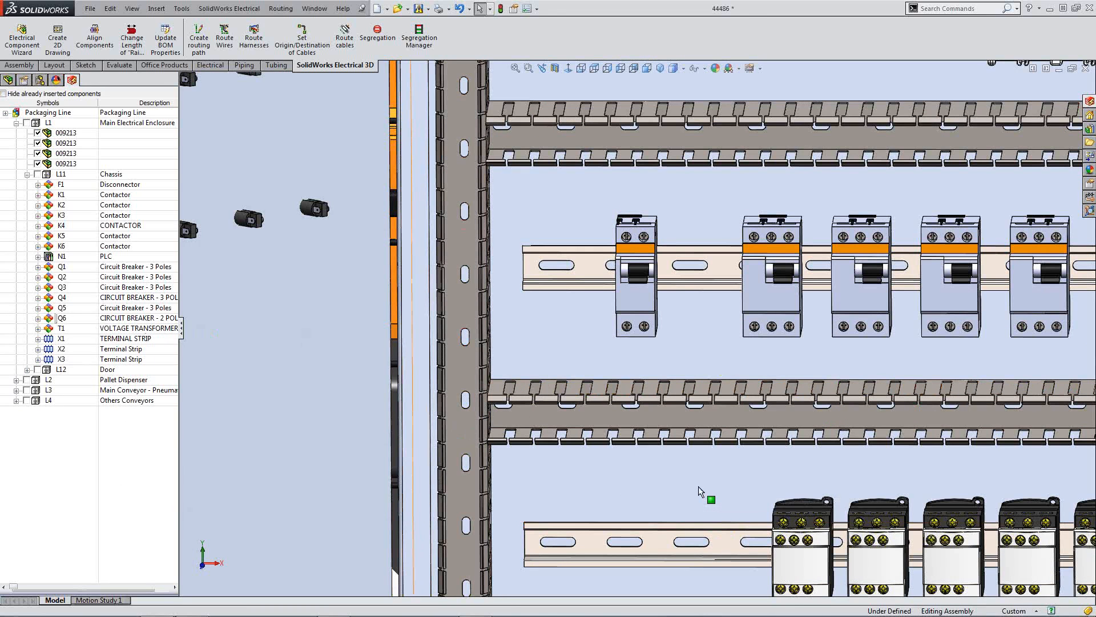
Step: Show the saved view 3 - Main Electrical Enclosure and highlight the routing path sketch EW_PATH1 in the assembly to examine its path
key(space)
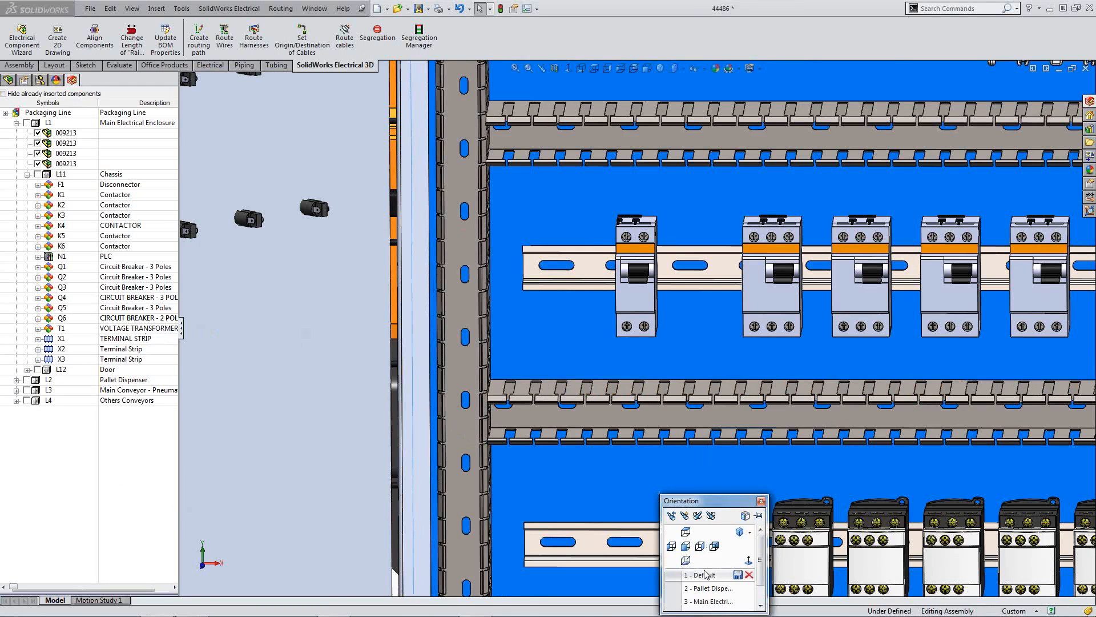
click(712, 601)
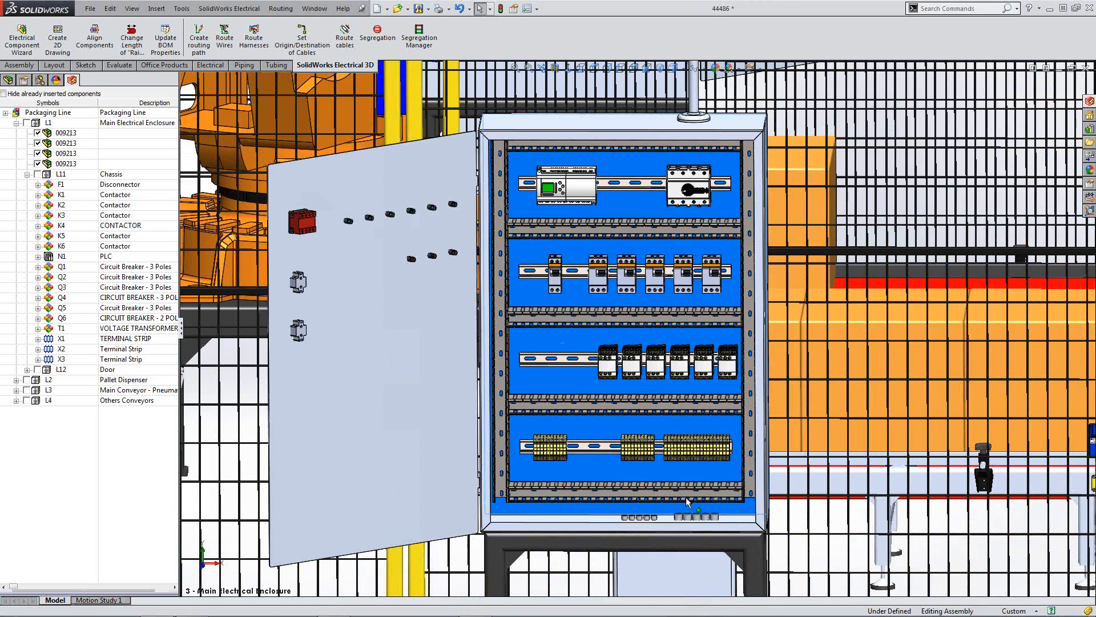
key(Escape)
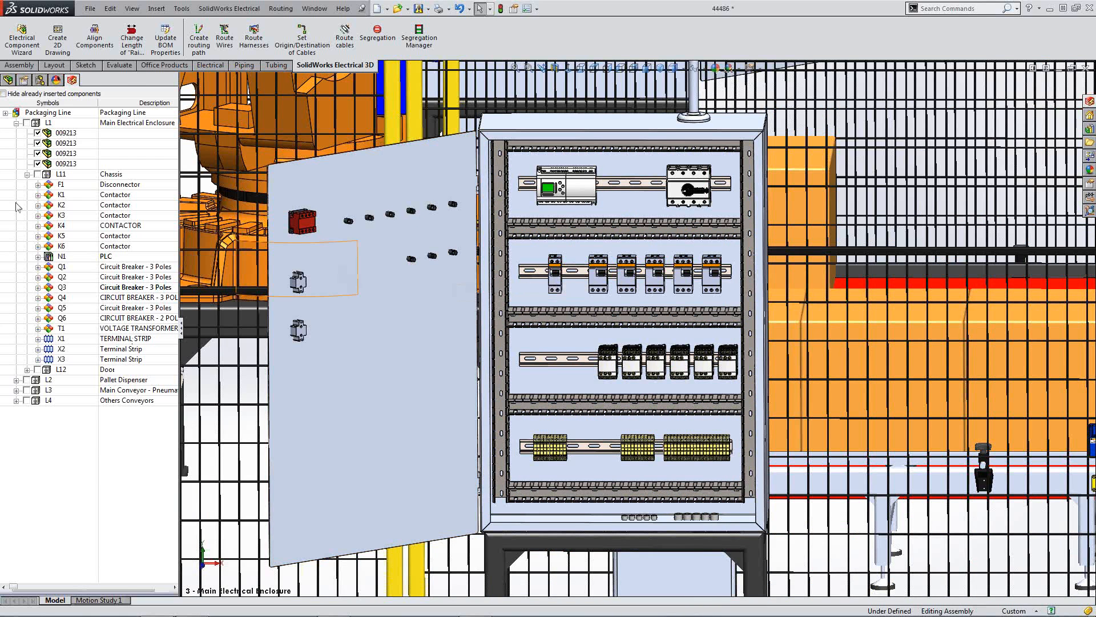
click(8, 80)
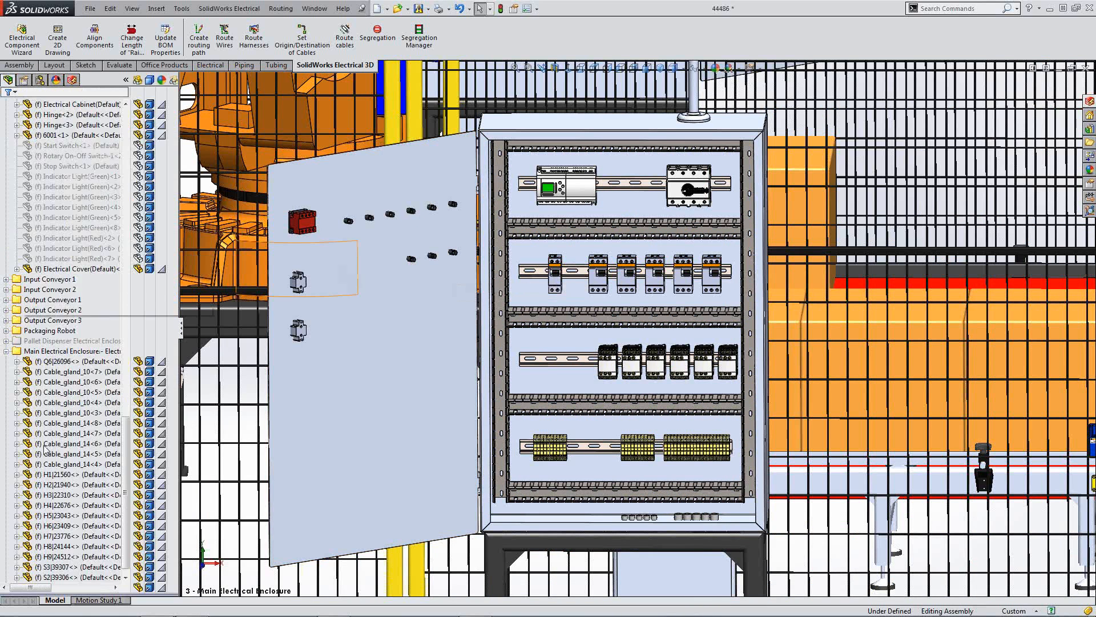
scroll(68, 342, down, 15)
drag(190, 173, 284, 182)
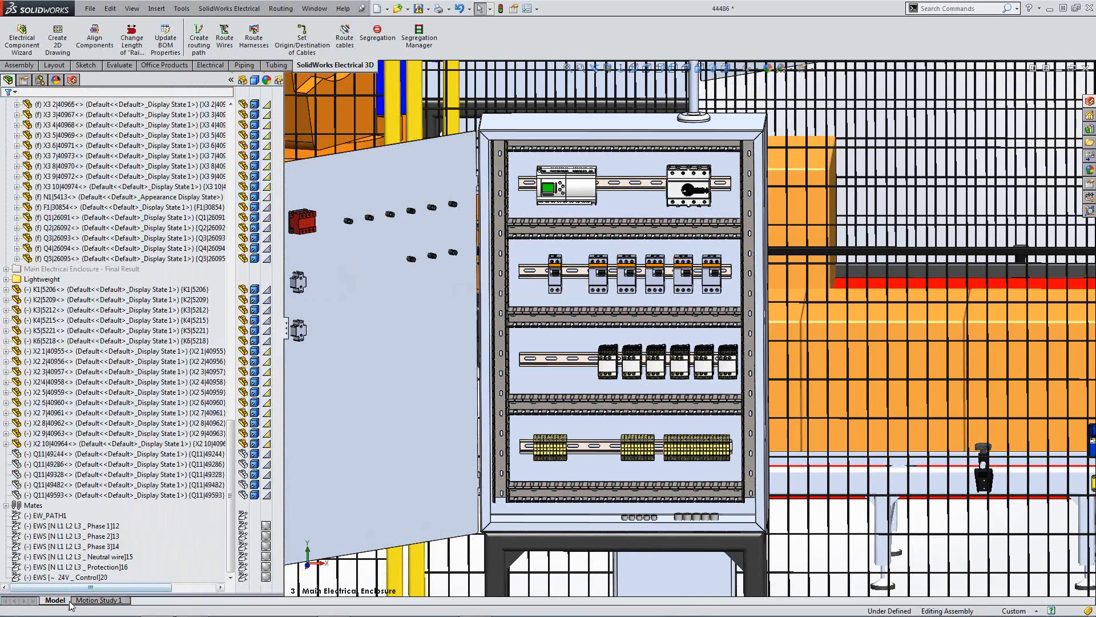
click(50, 515)
scroll(350, 361, down, 3)
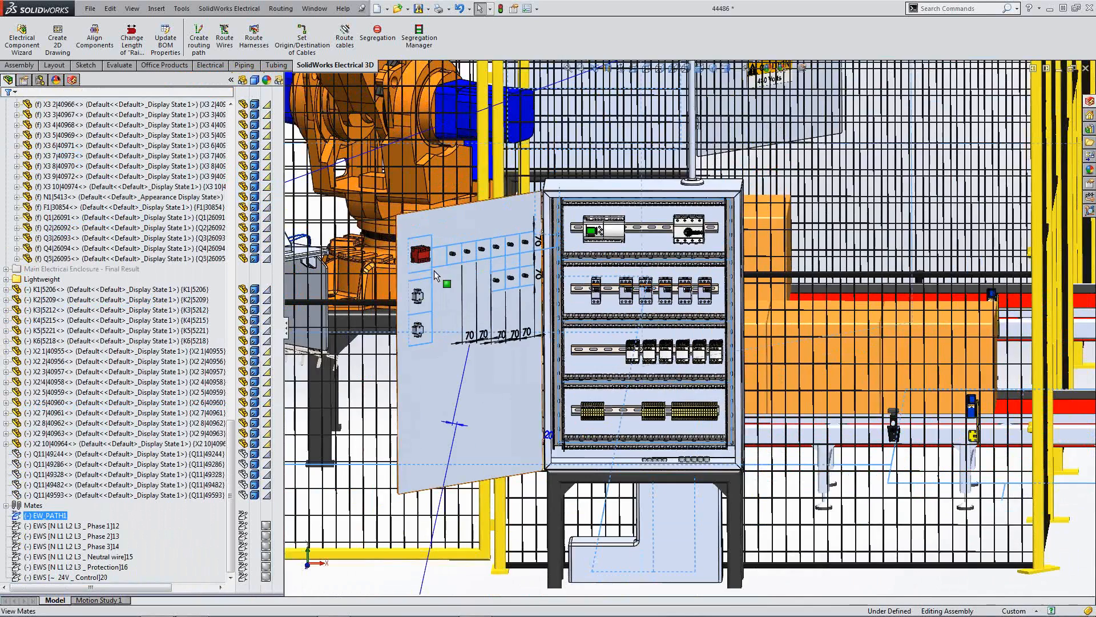
scroll(411, 254, up, 3)
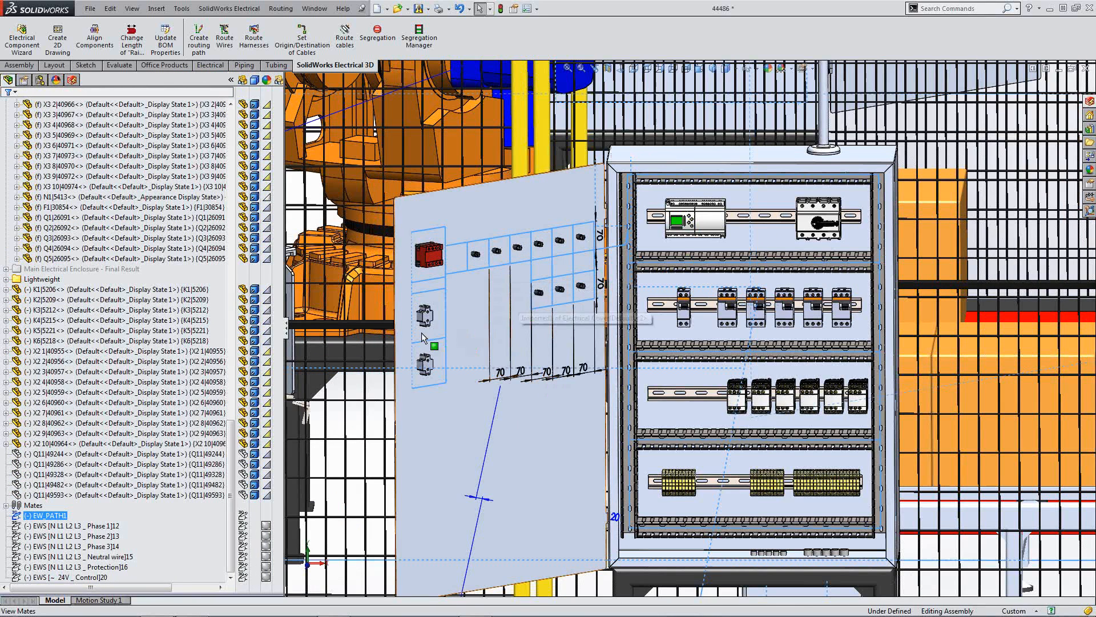
Step: Route the wires of all components as a 3DSketch route with splines, deleting the existing route
click(86, 65)
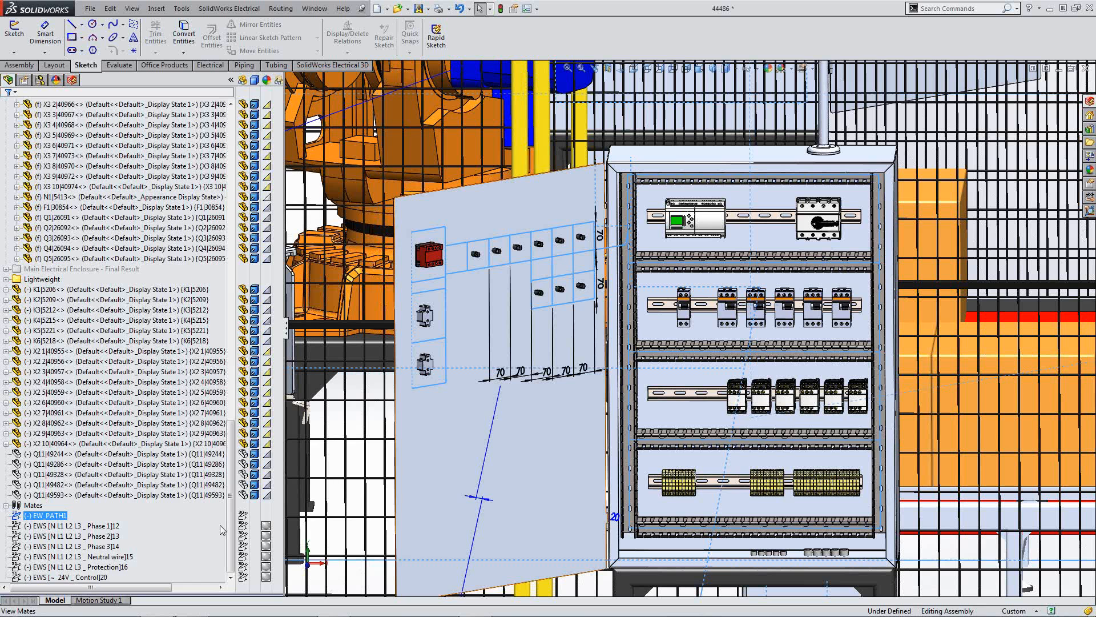
click(72, 79)
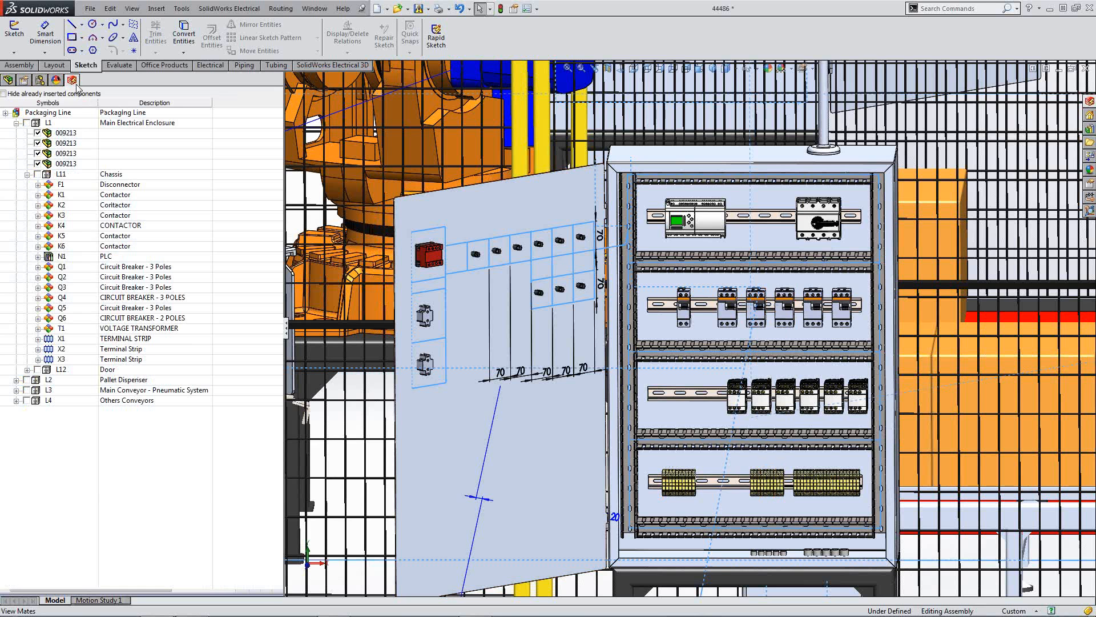
click(355, 67)
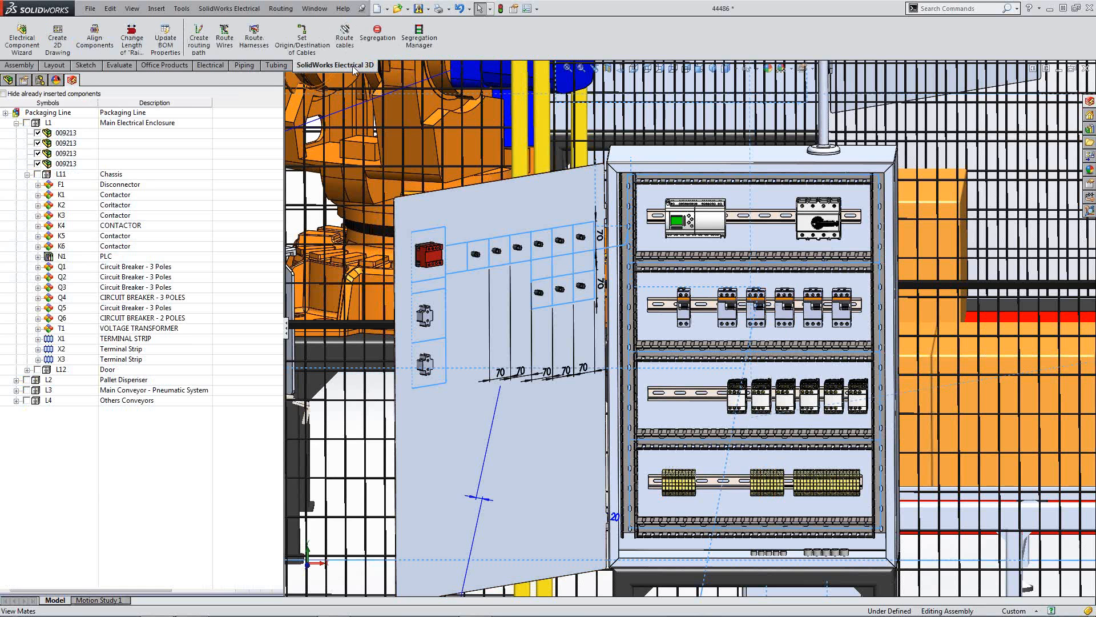
click(227, 40)
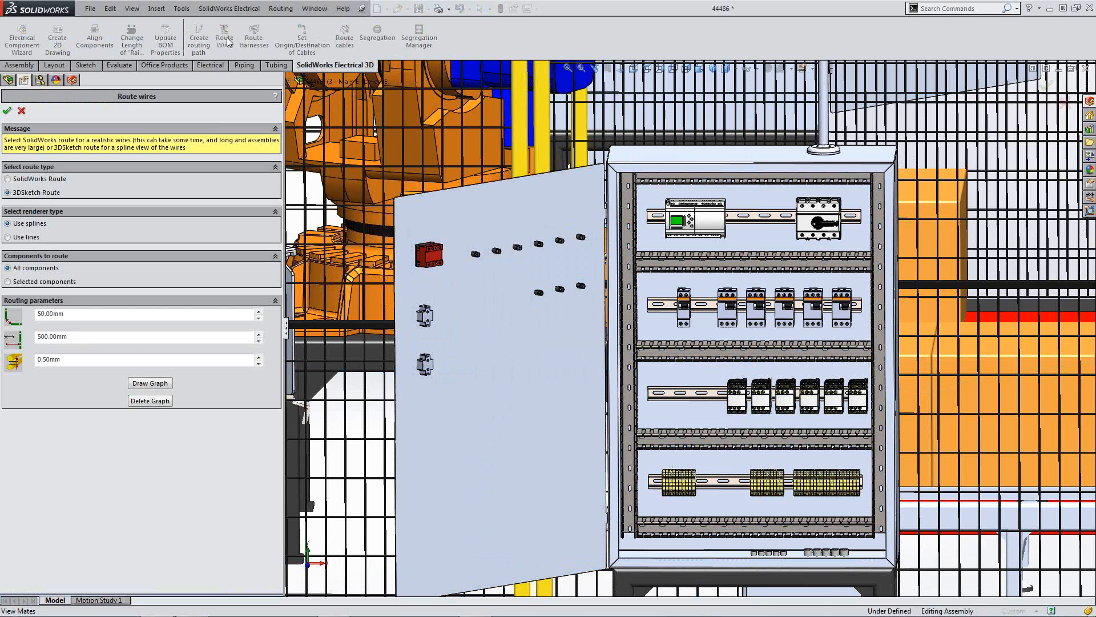
click(7, 110)
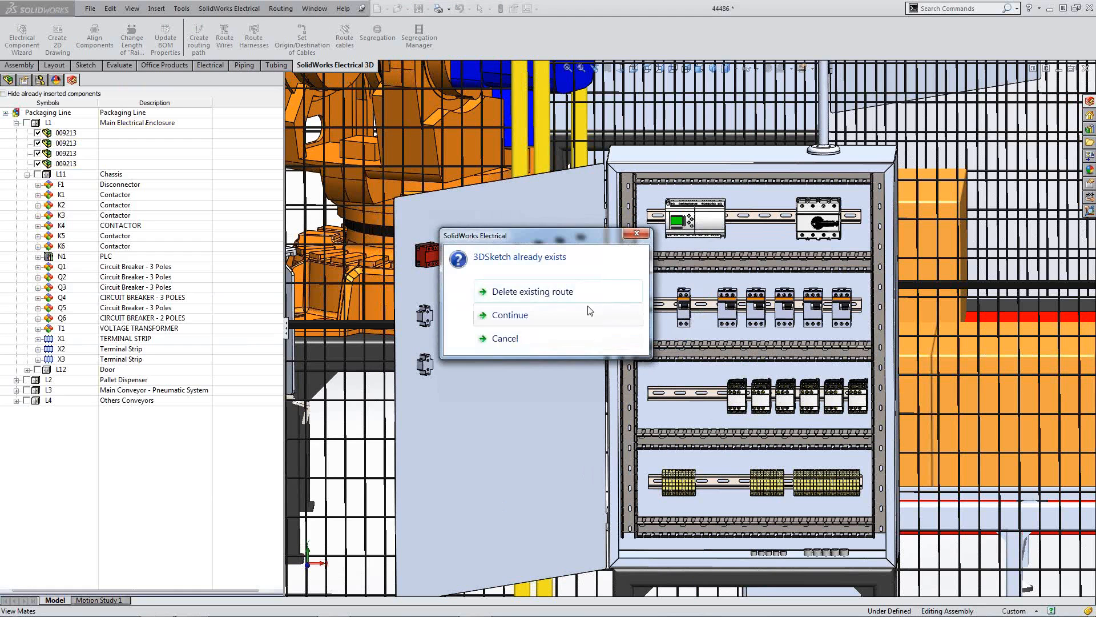
click(574, 292)
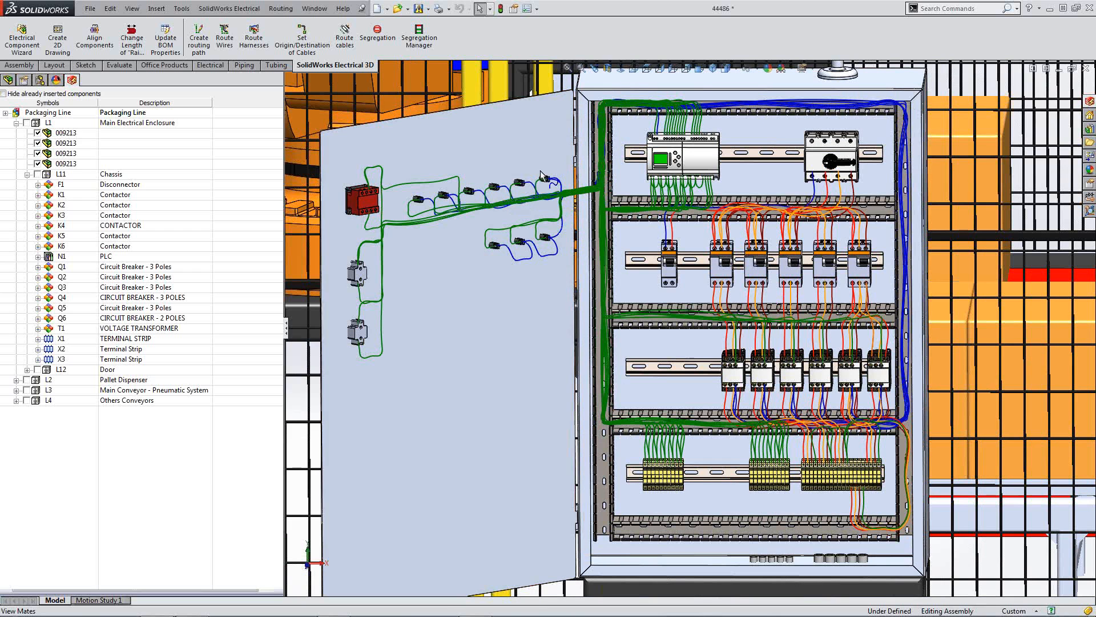
Step: Review the include and exclude rules of the wire styles in the Segregation Manager
click(417, 41)
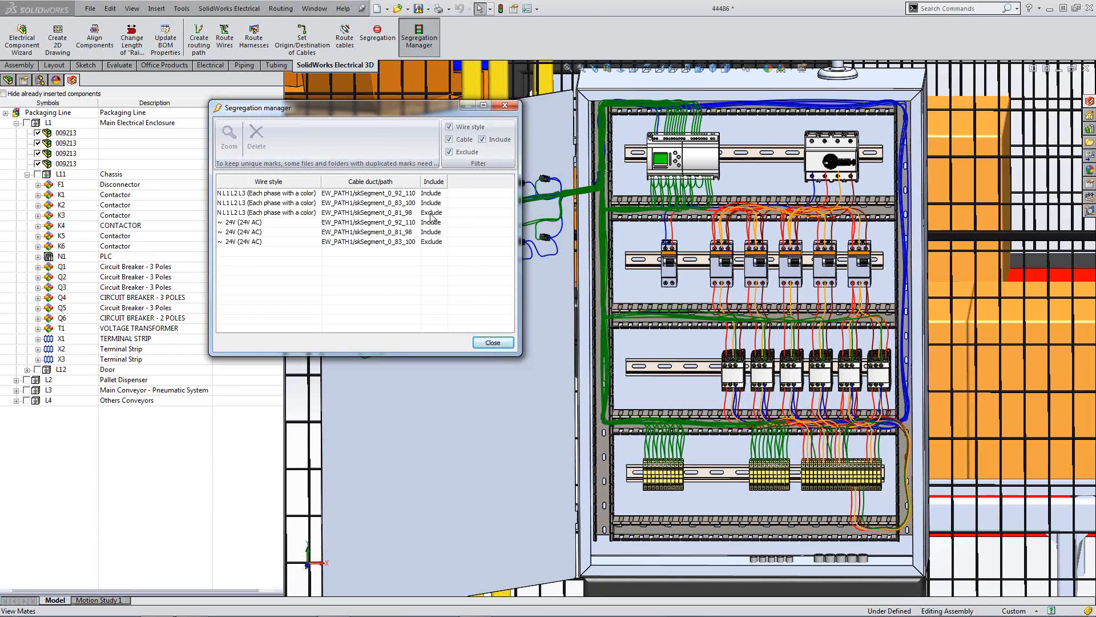
click(504, 105)
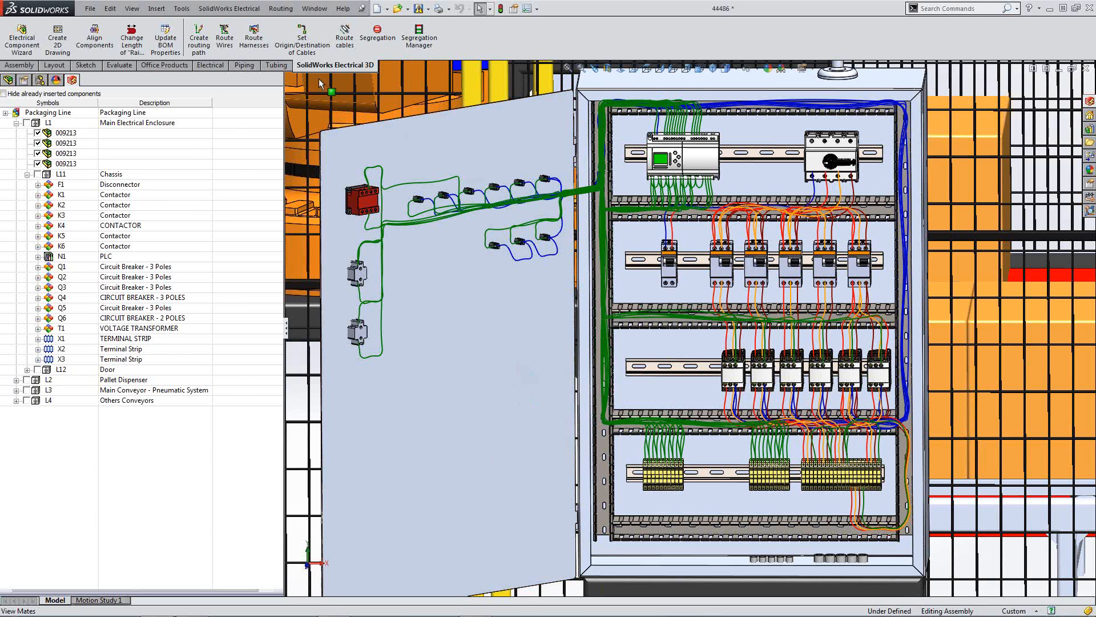
Step: Generate the report drawings for book 1 - Packaging Line from the selected wire, bill of materials, cable and drawing list reports
click(234, 8)
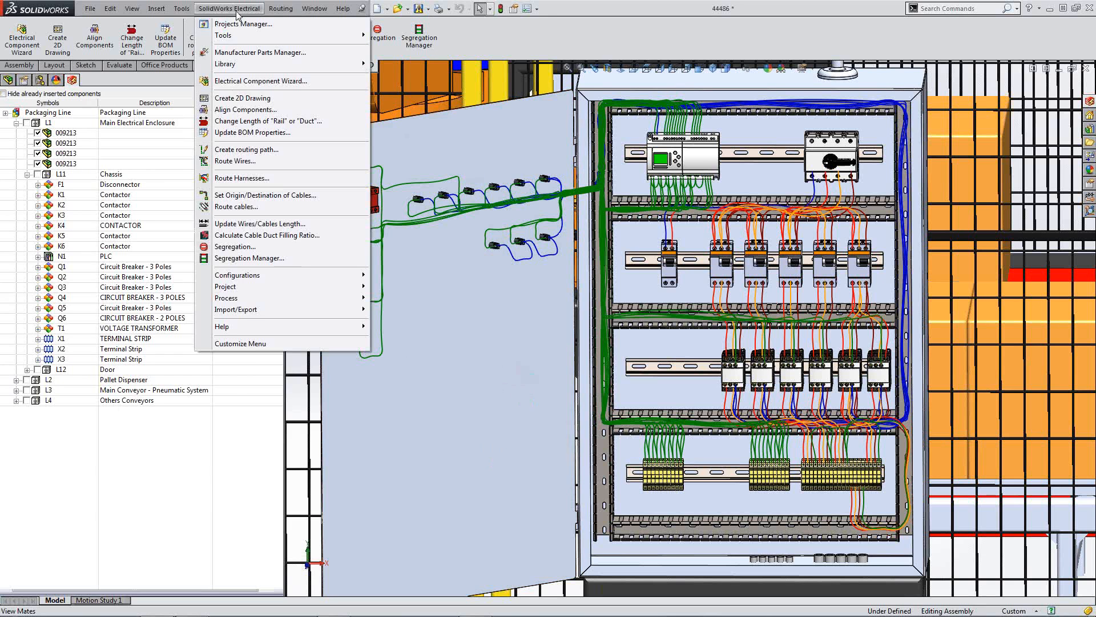
mouse_move(240, 286)
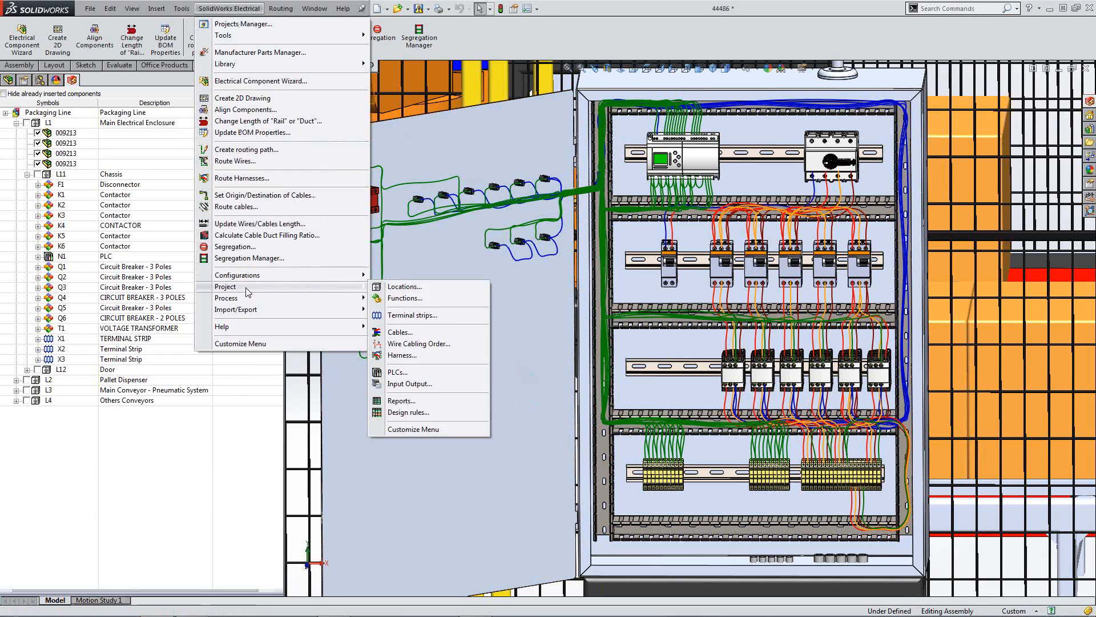
click(443, 400)
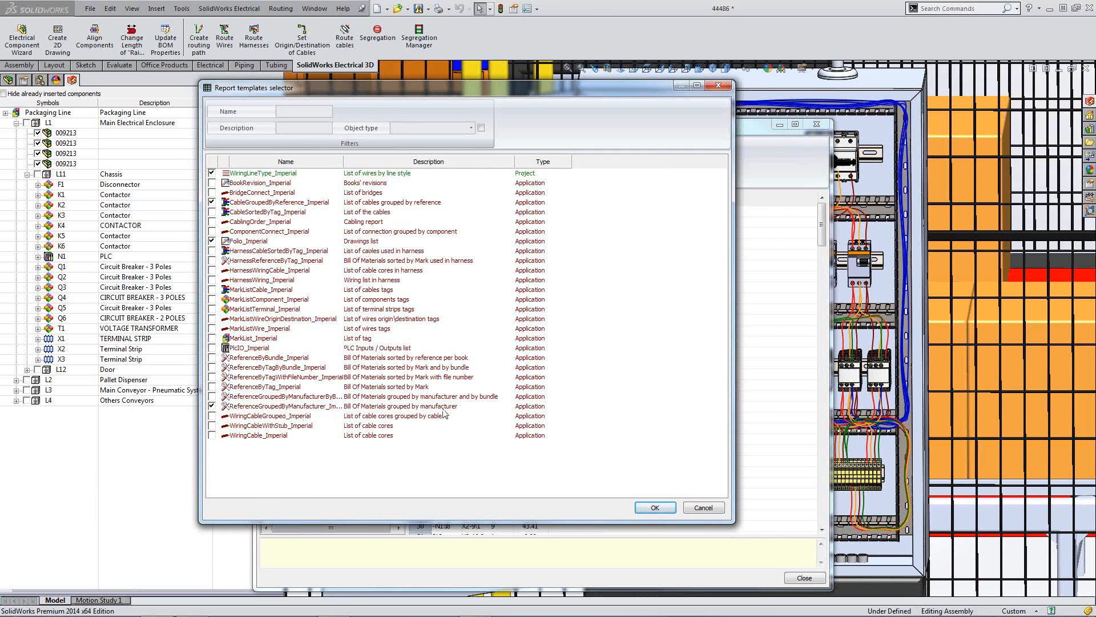
click(656, 509)
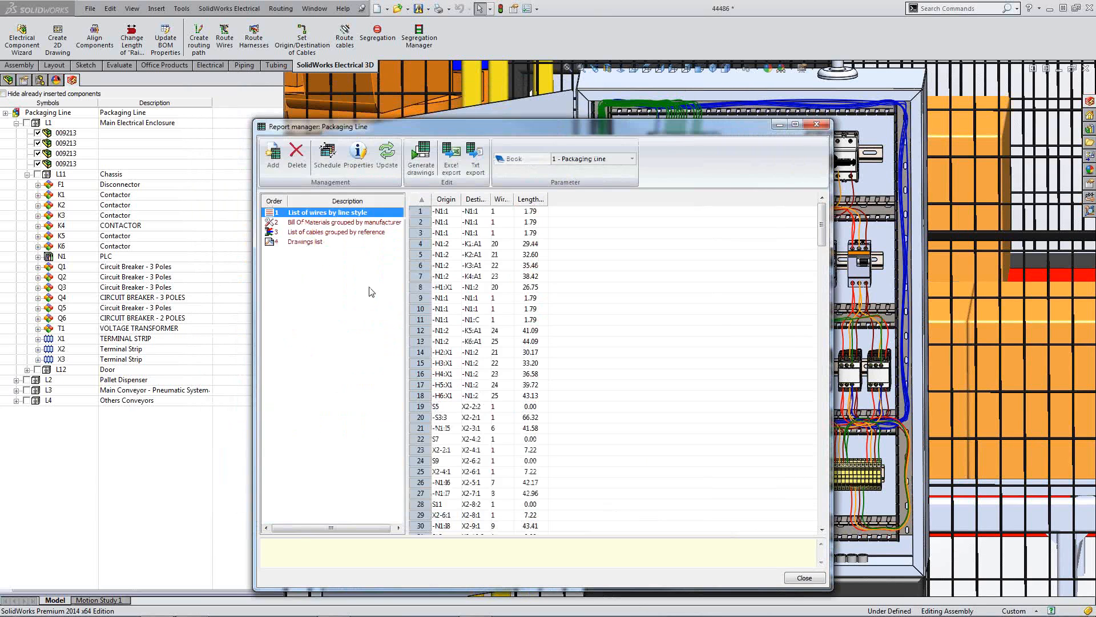
click(421, 159)
click(485, 340)
click(780, 125)
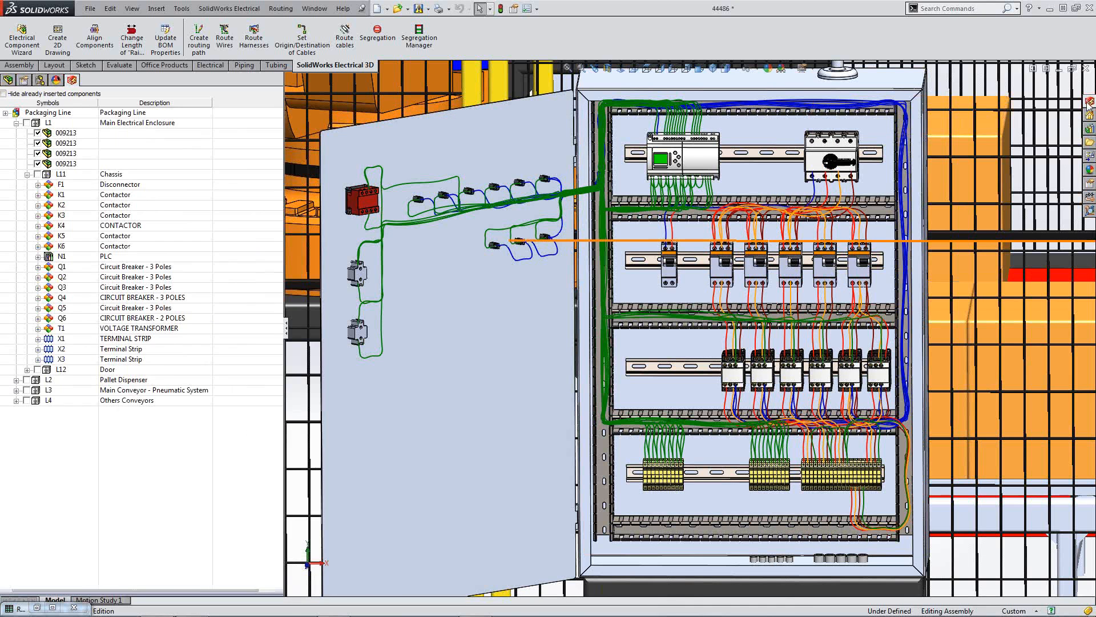
Step: Open wire list report 11 from the Packaging Line project documents and examine the wire lengths around the 24V-2303 total
click(1090, 115)
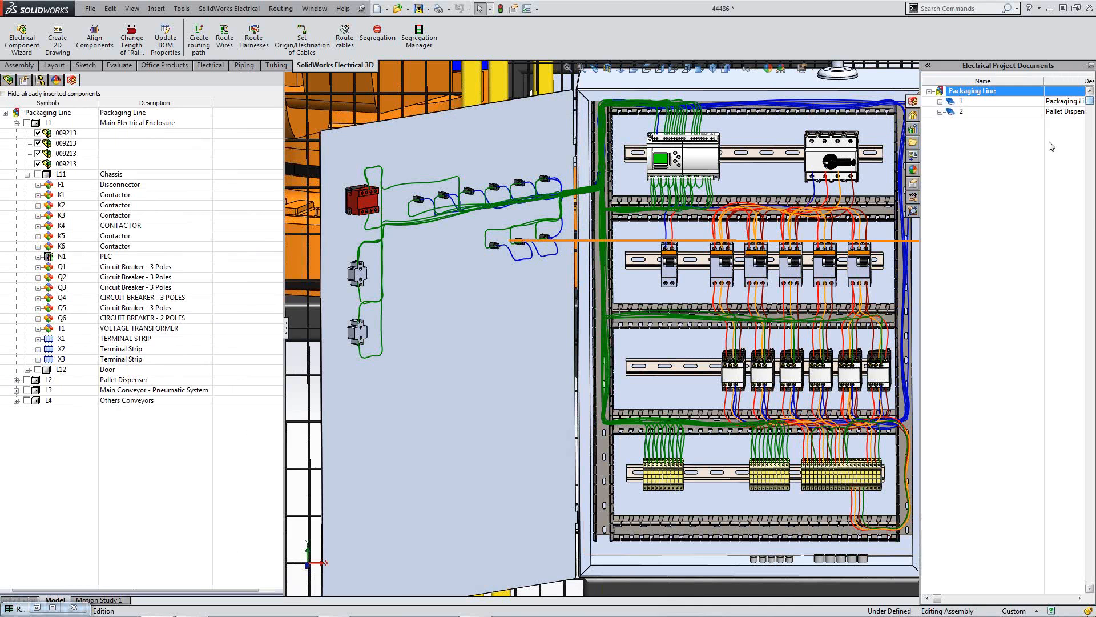
click(940, 102)
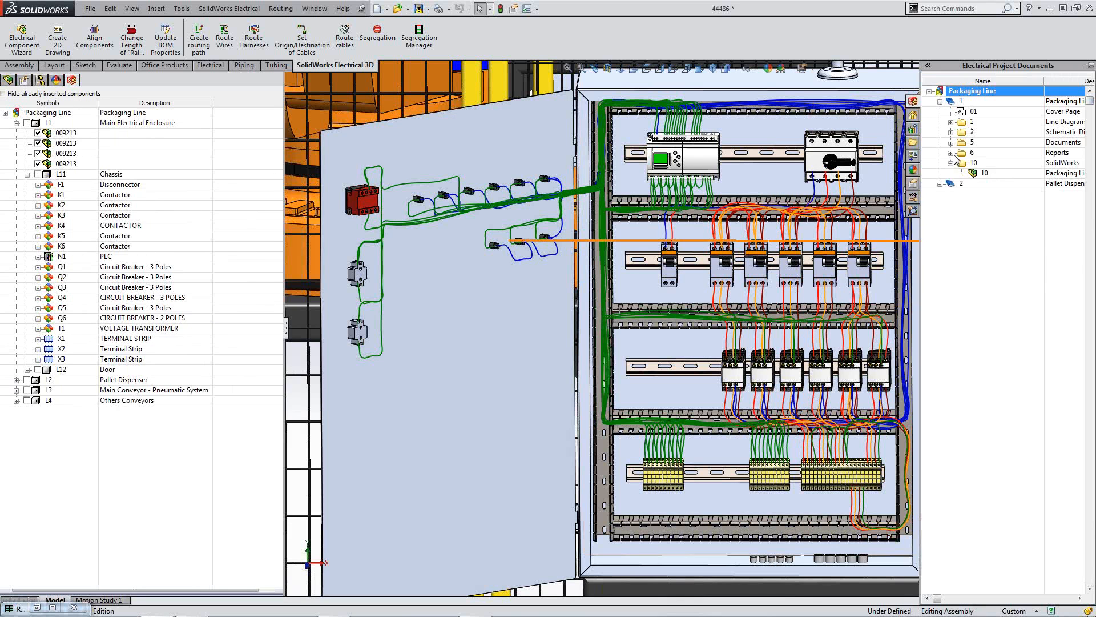
click(950, 153)
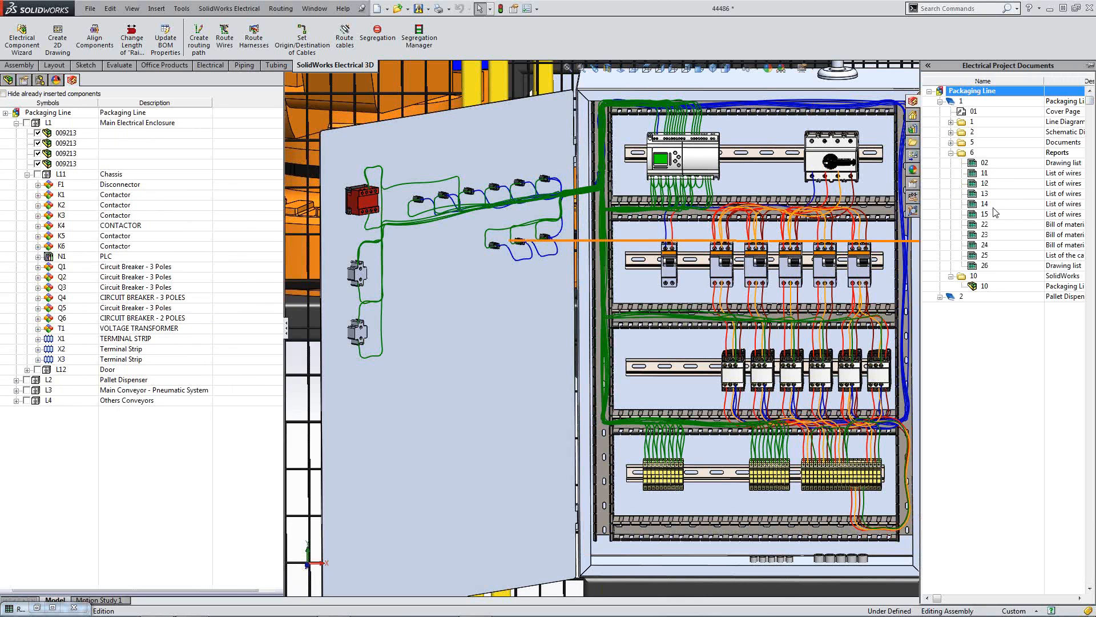
double_click(986, 174)
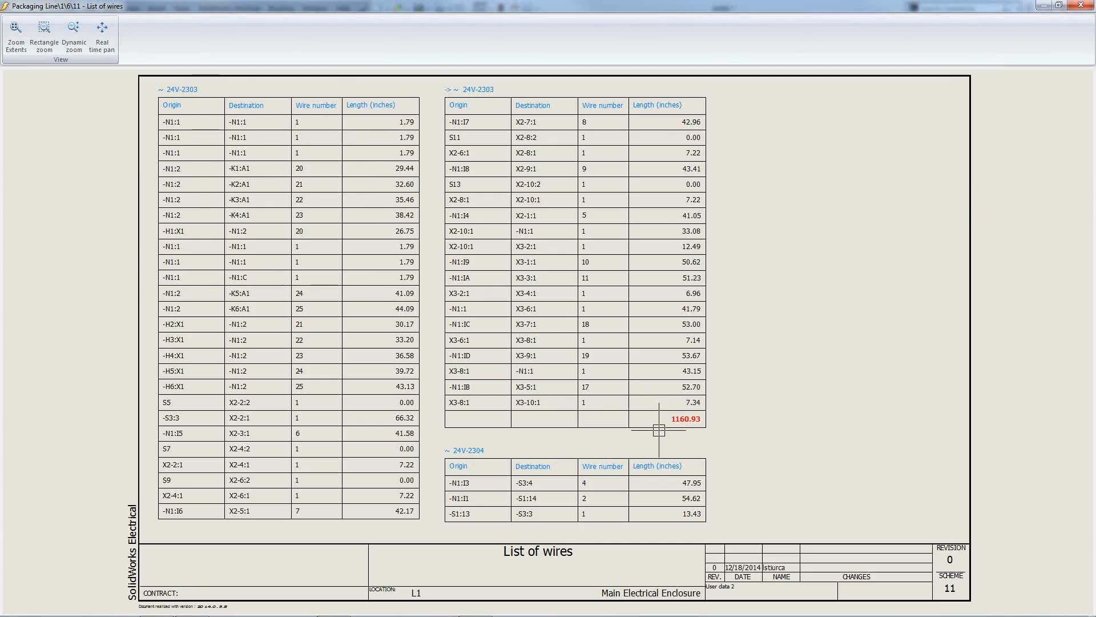
click(44, 31)
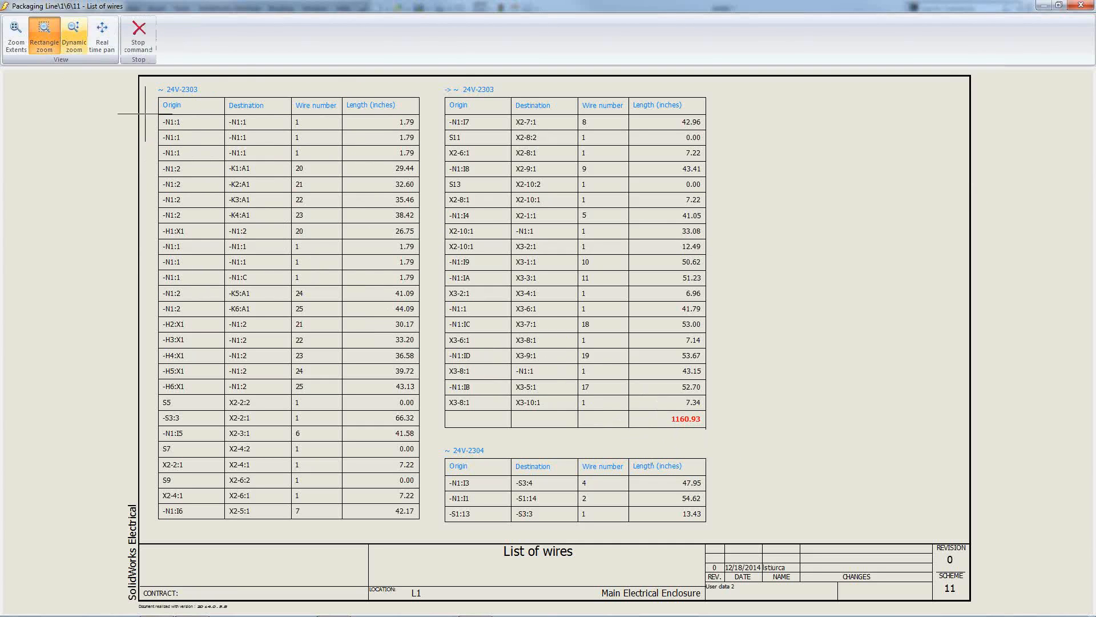
click(427, 351)
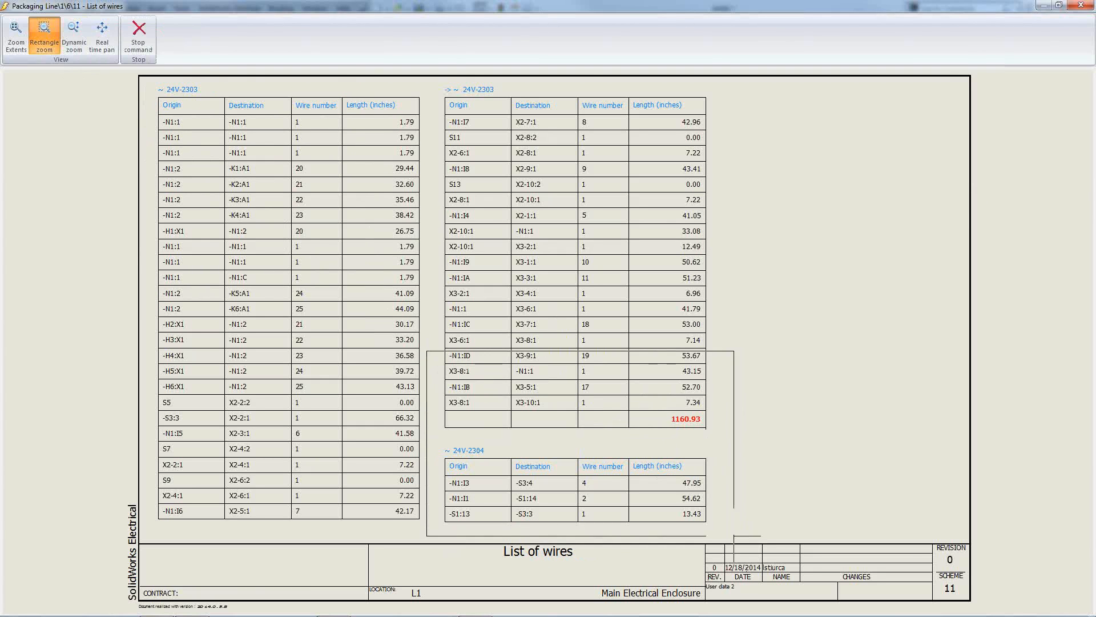
click(721, 530)
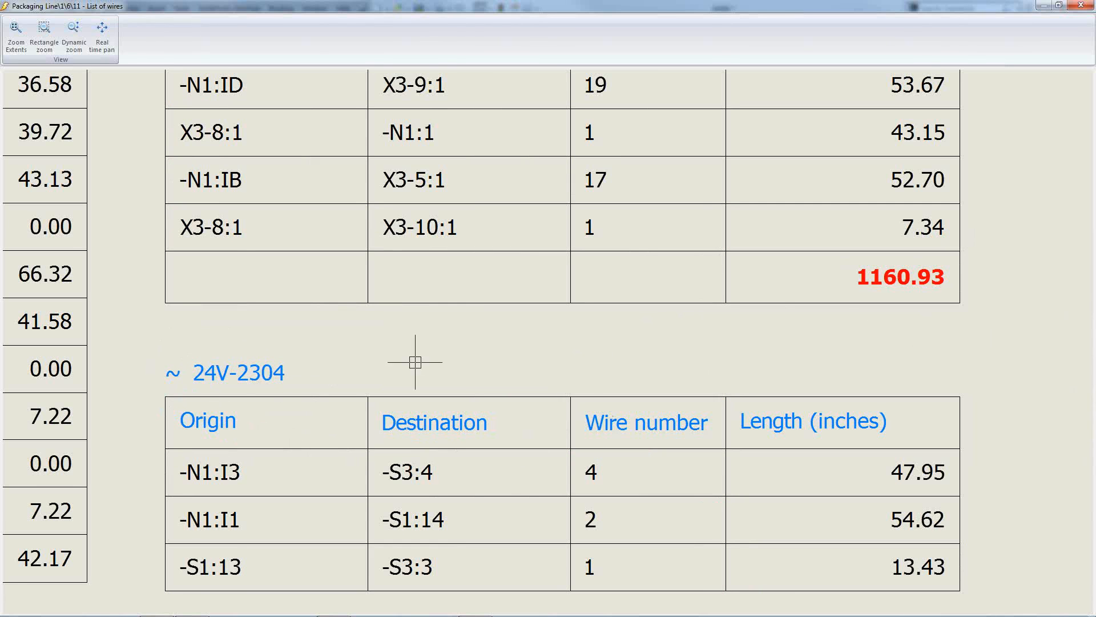
click(1081, 5)
Step: Open bill of materials report 22 and examine the parts listed by manufacturer
double_click(1000, 231)
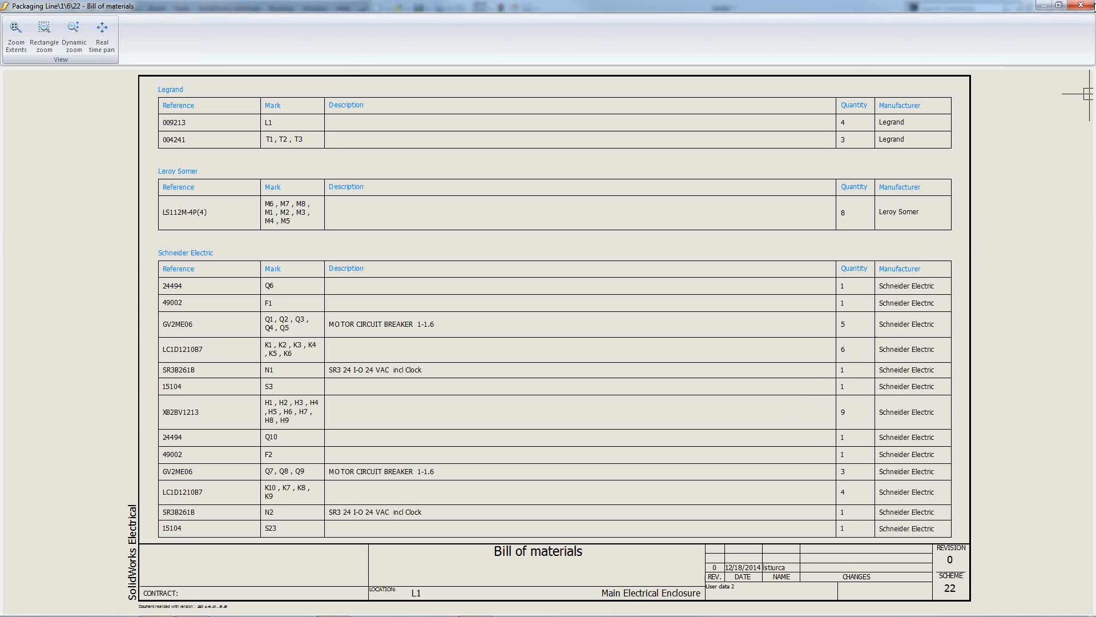
click(1081, 5)
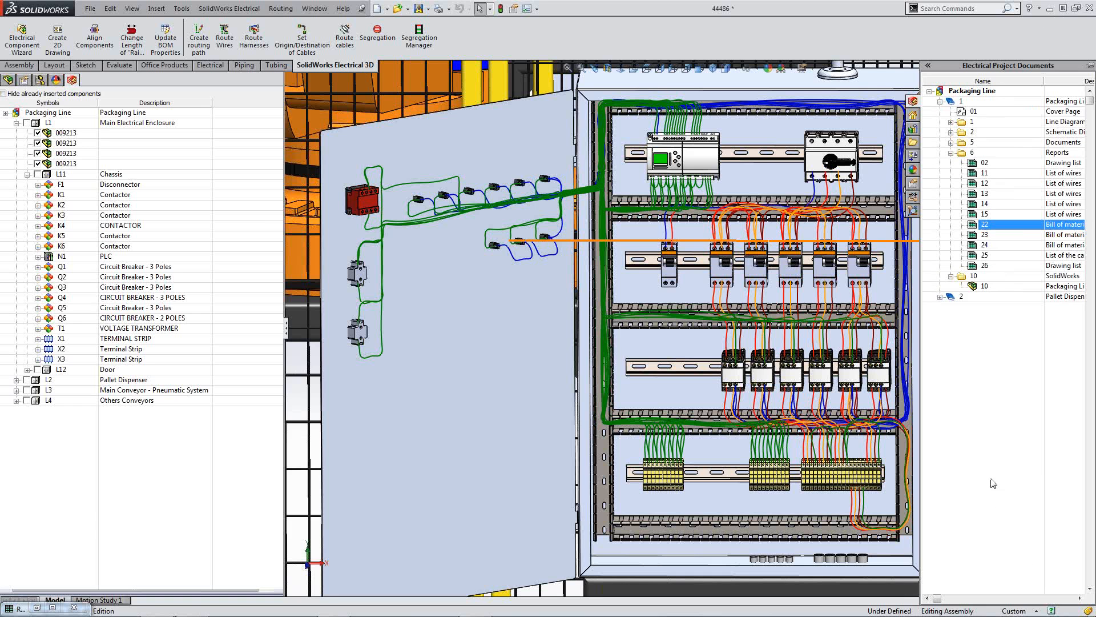
double_click(983, 224)
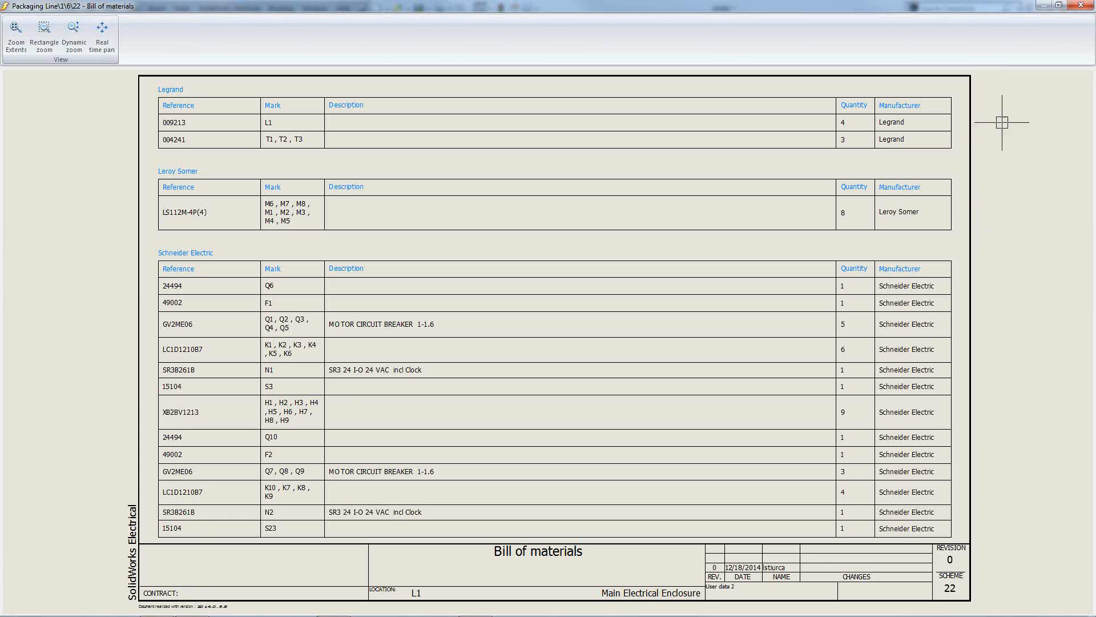
click(1083, 7)
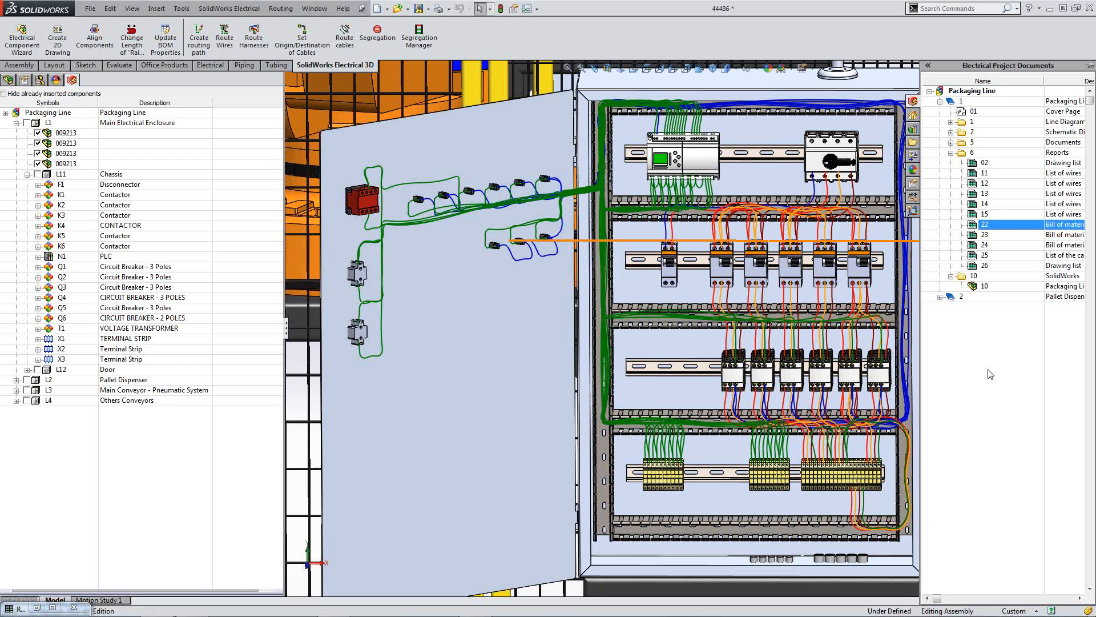
Step: Switch to the PowerPoint slide show on the Common Electrical Design Process
mouse_move(571, 615)
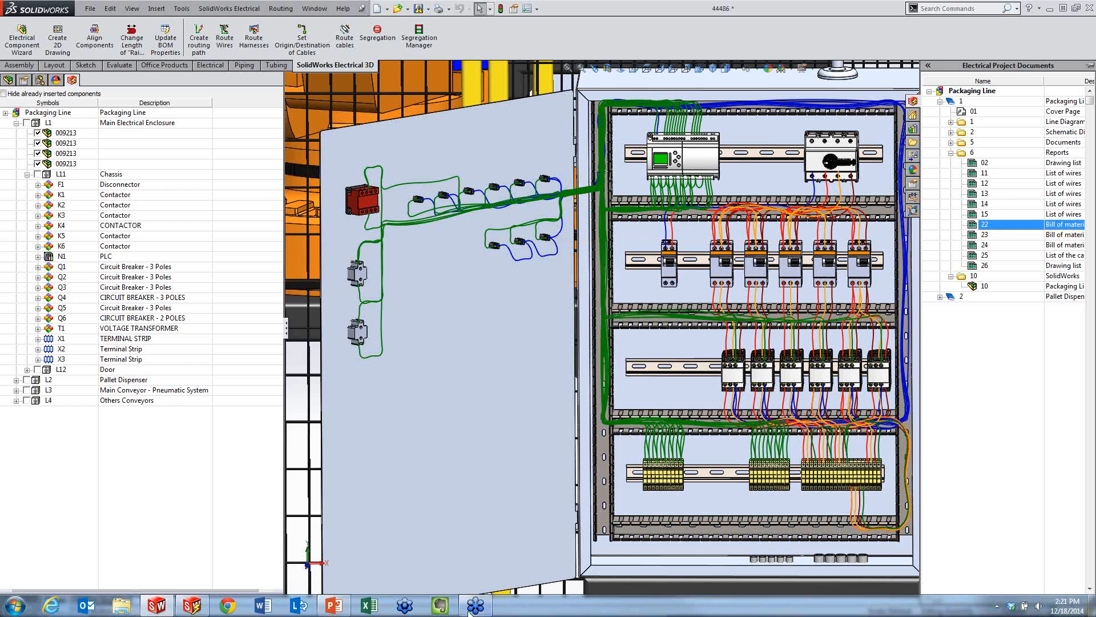
click(347, 607)
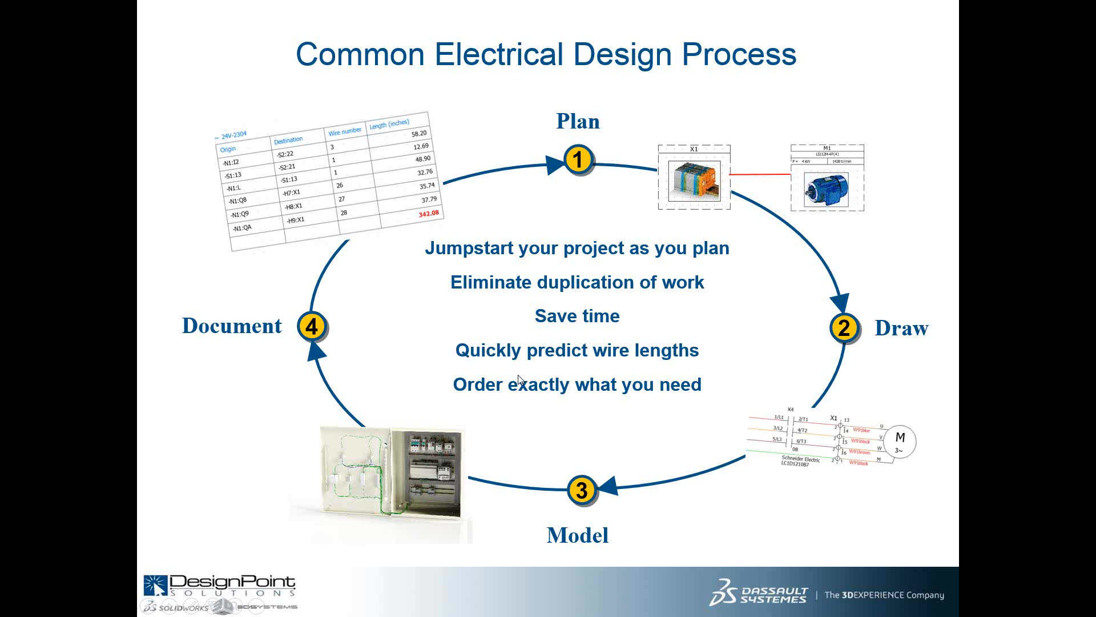